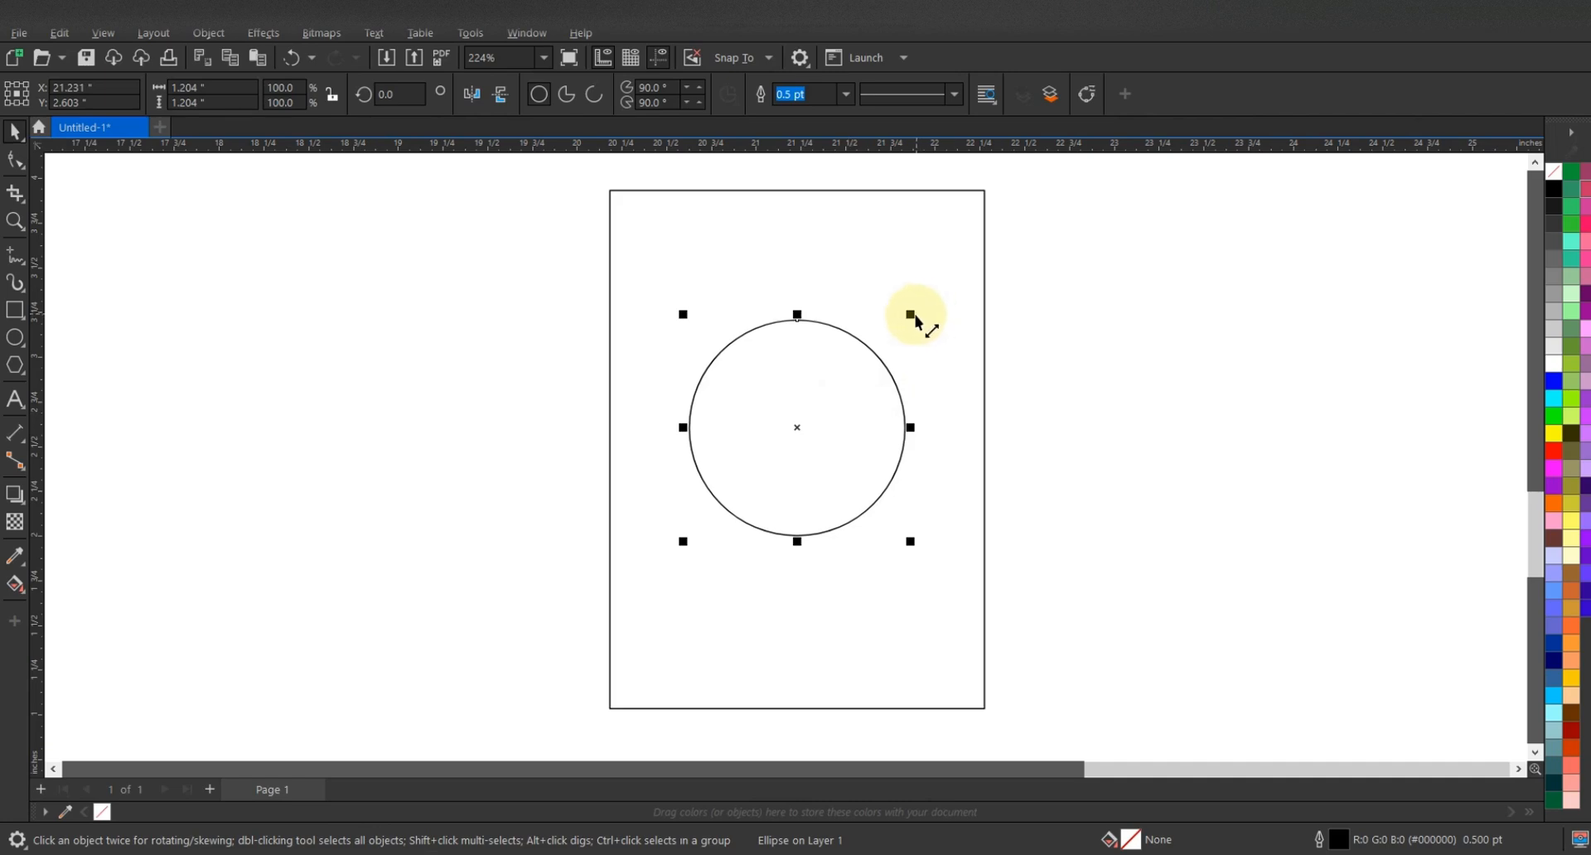
Create a slightly smaller concentric copy of the inner circle, keeping the original circle
{"action": "mouse_move", "coordinate": [915, 317]}
{"action": "left_mouse_down"}
{"action": "mouse_move", "coordinate": [946, 294]}
{"action": "mouse_move", "coordinate": [909, 328]}
{"action": "left_mouse_up"}
{"action": "left_click", "coordinate": [1069, 263]}
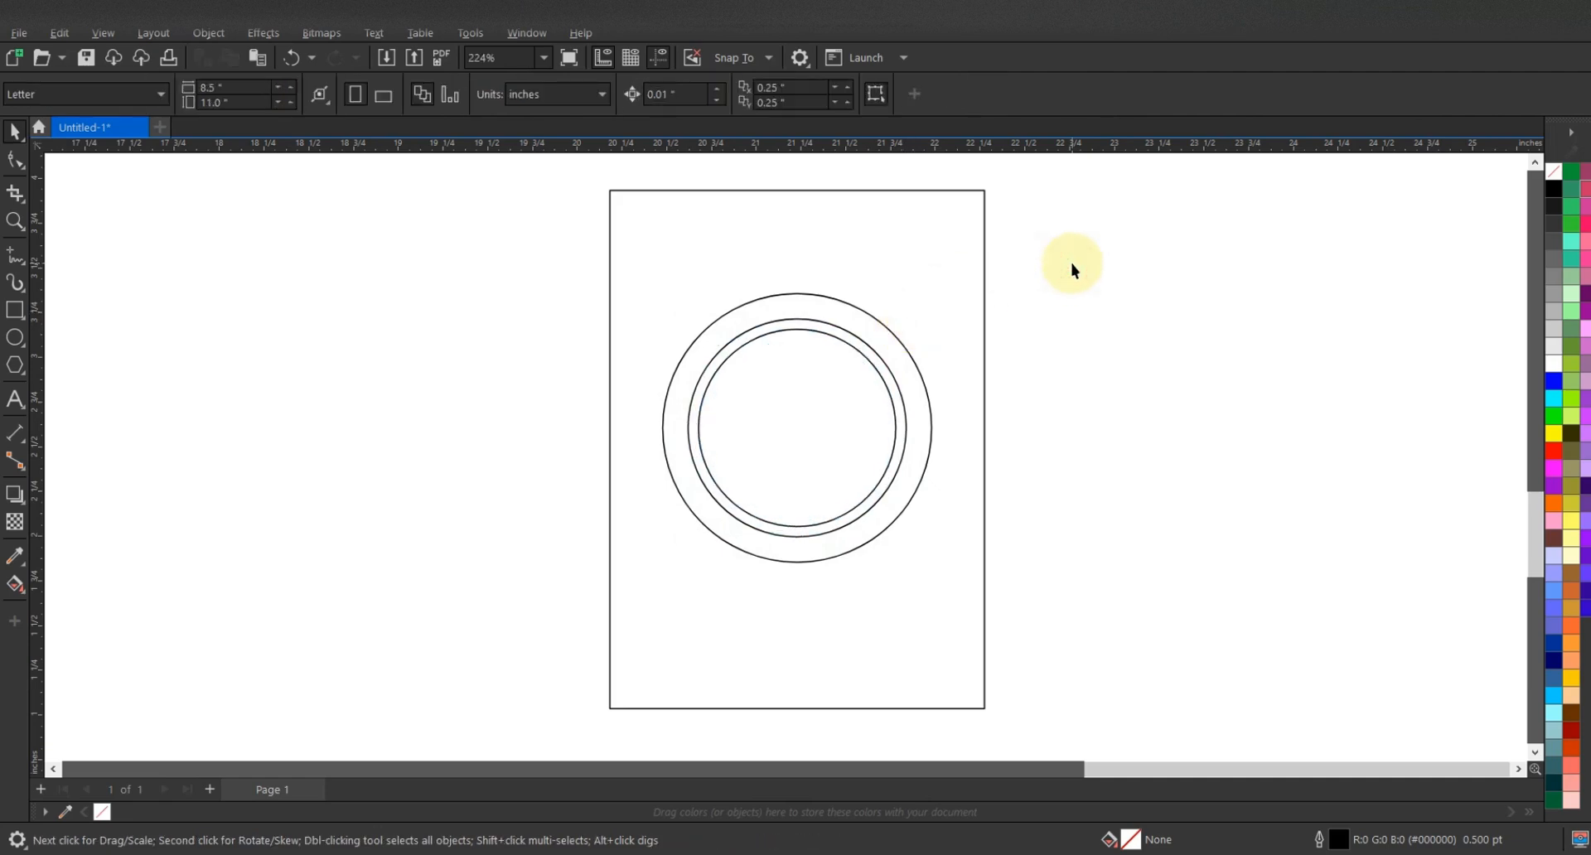
Draw a rectangle about 0.53 by 1.13 inches and centre it horizontally over the upper part of the circles
{"action": "left_click", "coordinate": [15, 310]}
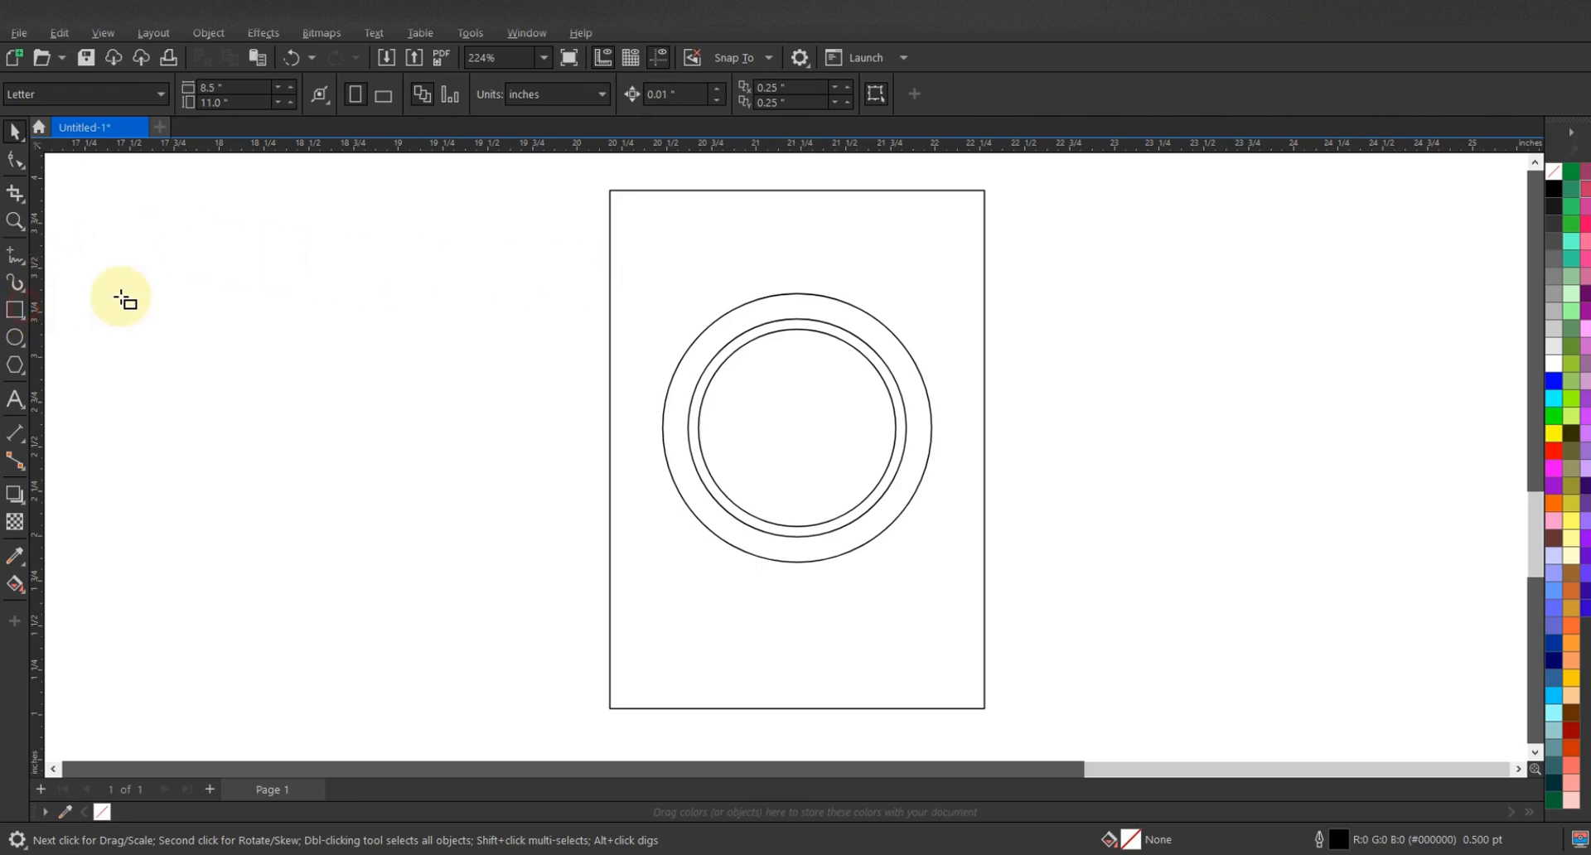
{"action": "mouse_move", "coordinate": [306, 266]}
{"action": "left_mouse_down"}
{"action": "mouse_move", "coordinate": [398, 486]}
{"action": "mouse_move", "coordinate": [403, 469]}
{"action": "left_mouse_up"}
{"action": "left_click", "coordinate": [15, 131]}
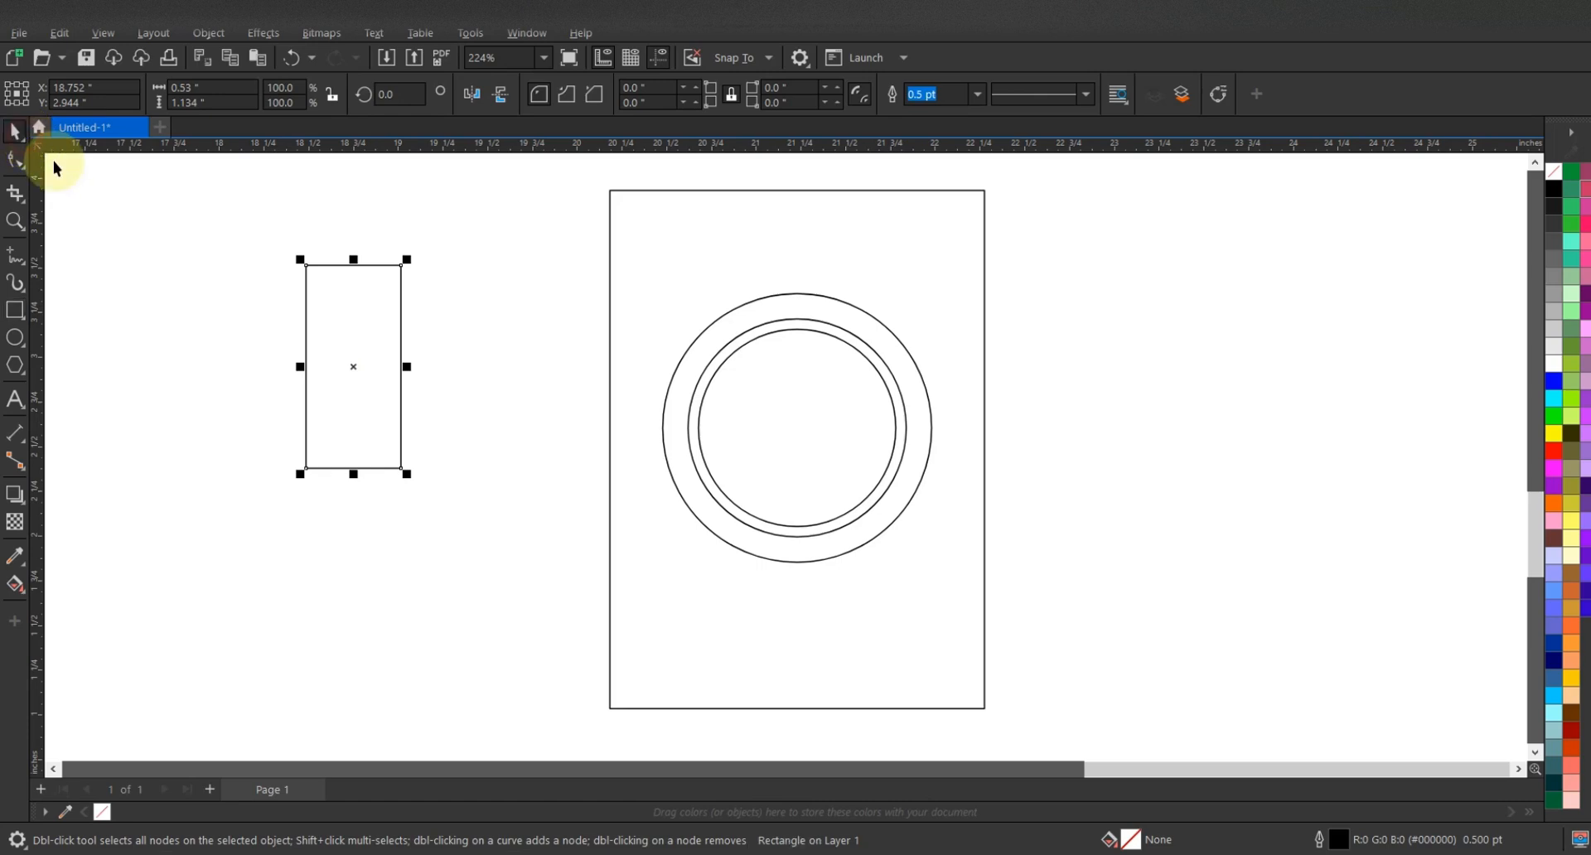
{"action": "left_click_drag", "start_coordinate": [355, 344], "coordinate": [803, 238]}
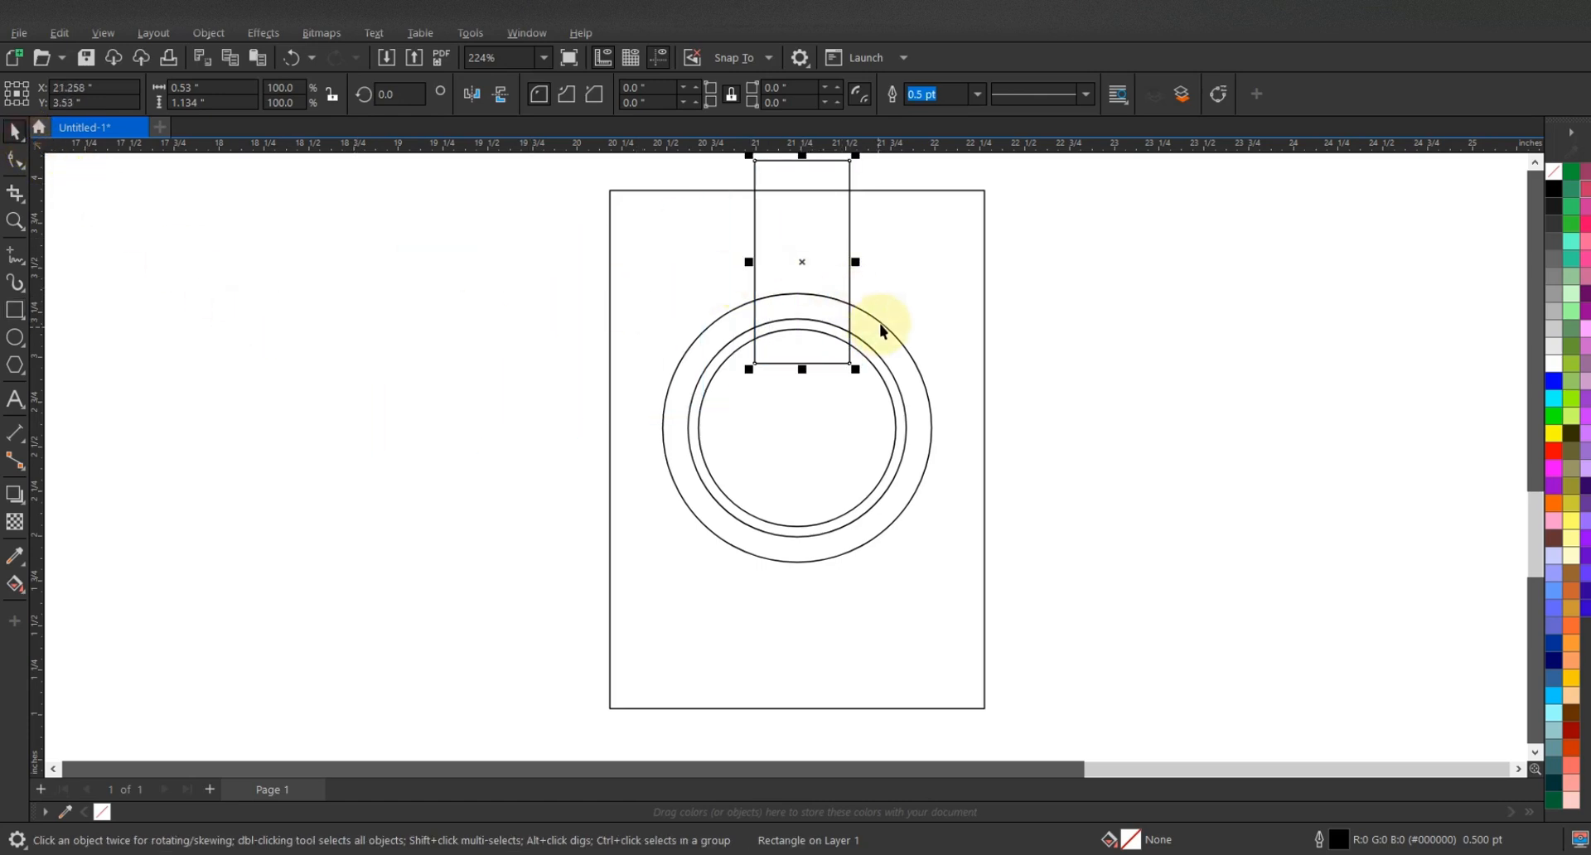
{"action": "left_click", "coordinate": [878, 325], "text": "shift"}
{"action": "key", "text": "c"}
{"action": "left_click", "coordinate": [1120, 294]}
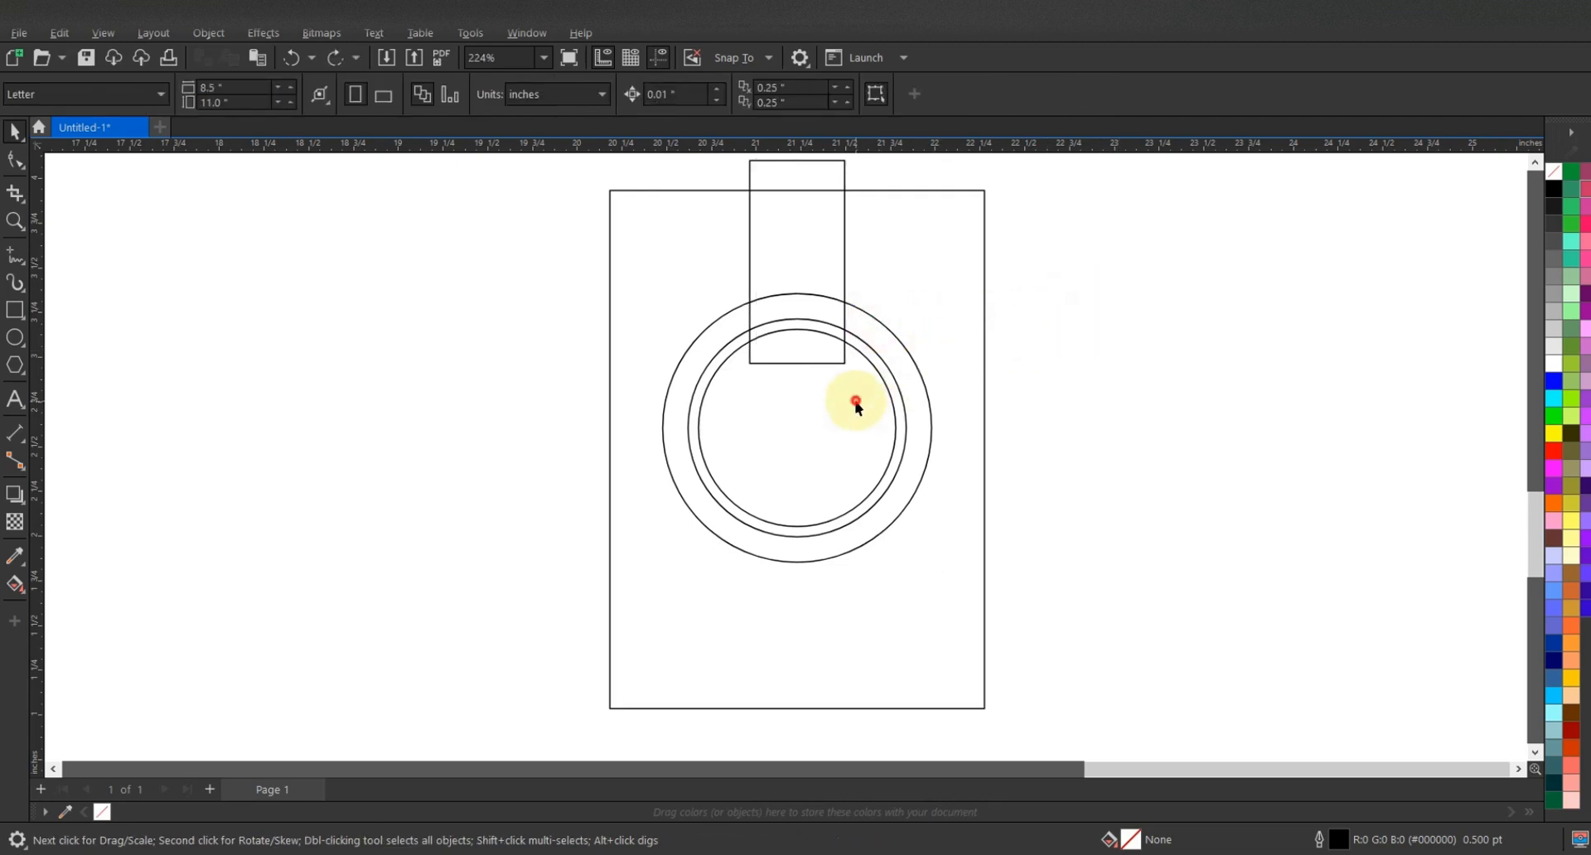
Make another smaller concentric copy of the innermost circle so it crosses the rectangle's lower end
{"action": "left_click", "coordinate": [877, 370]}
{"action": "left_click_drag", "start_coordinate": [903, 324], "coordinate": [894, 340]}
{"action": "left_click", "coordinate": [1008, 317]}
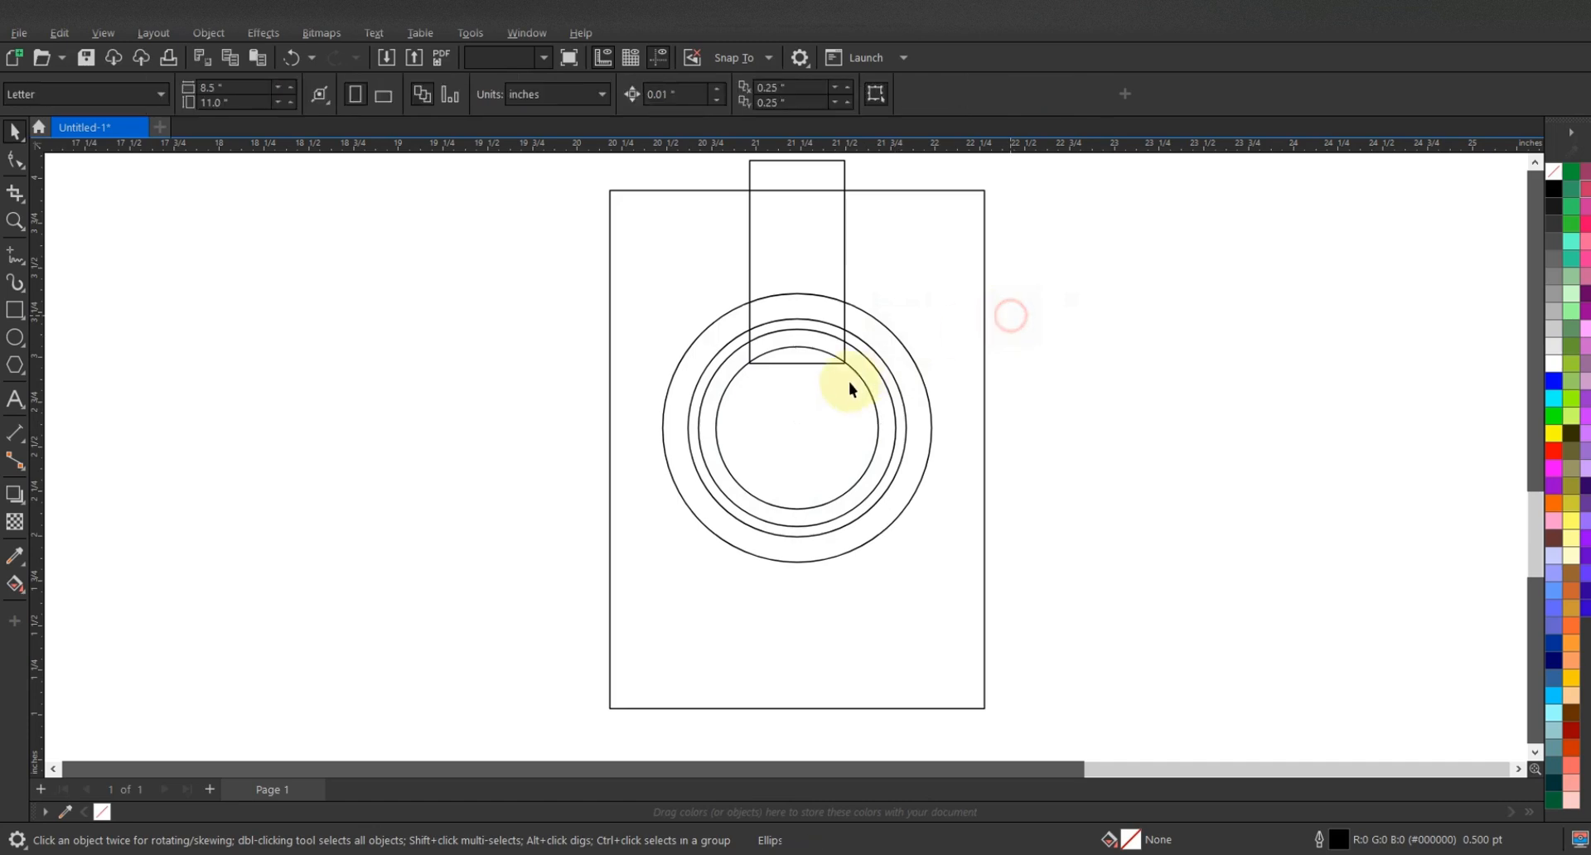
Trim the rectangle's lower end with the smallest circle, and delete that circle
{"action": "left_click", "coordinate": [852, 380]}
{"action": "left_click", "coordinate": [843, 262], "text": "shift"}
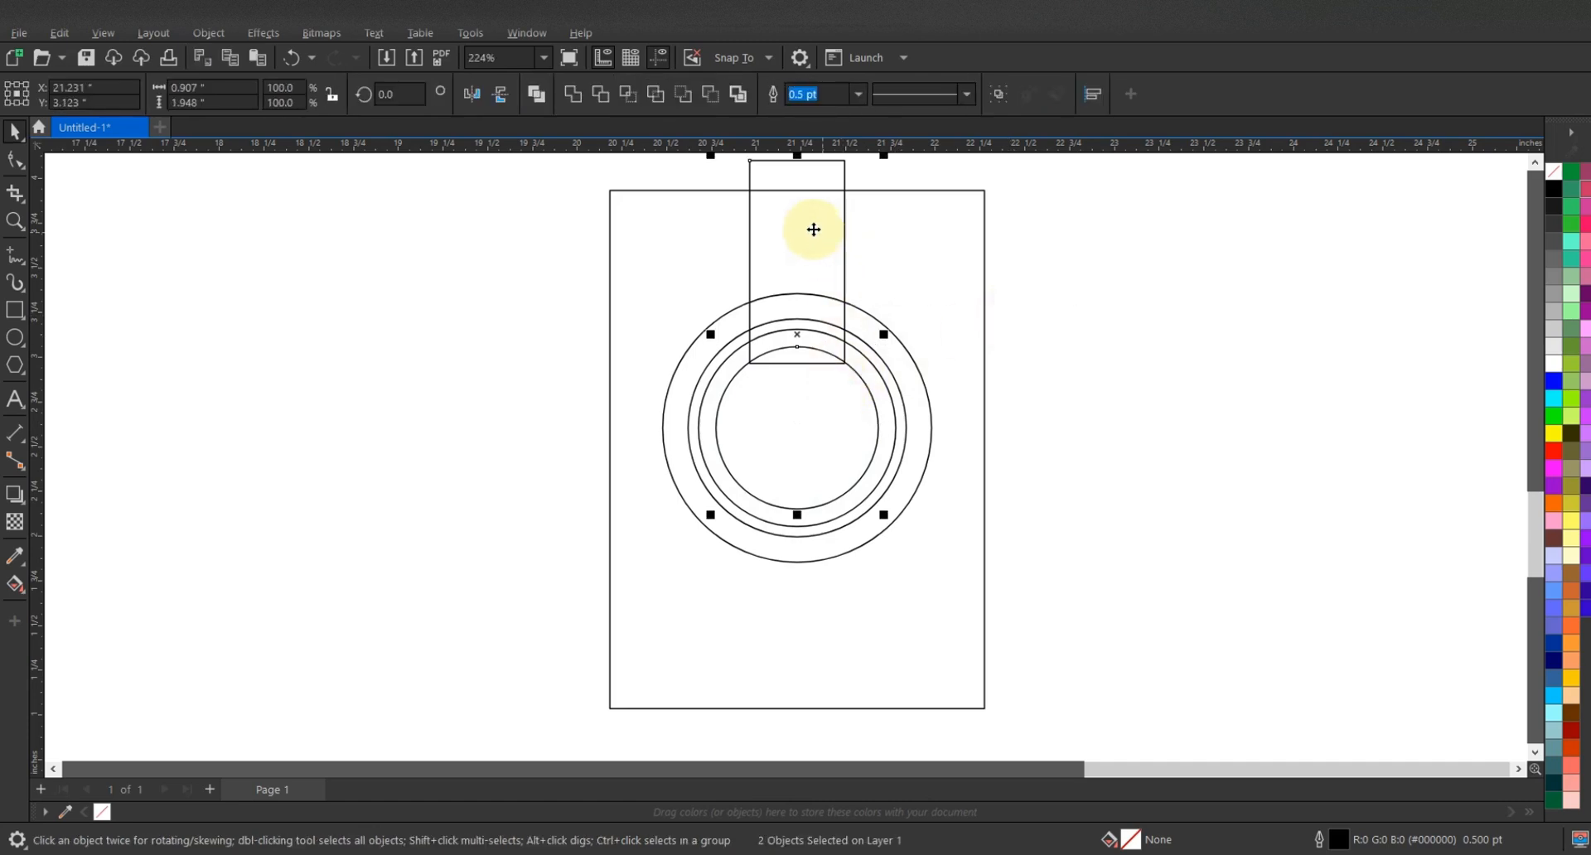
{"action": "left_click", "coordinate": [608, 96]}
{"action": "left_click", "coordinate": [1041, 274]}
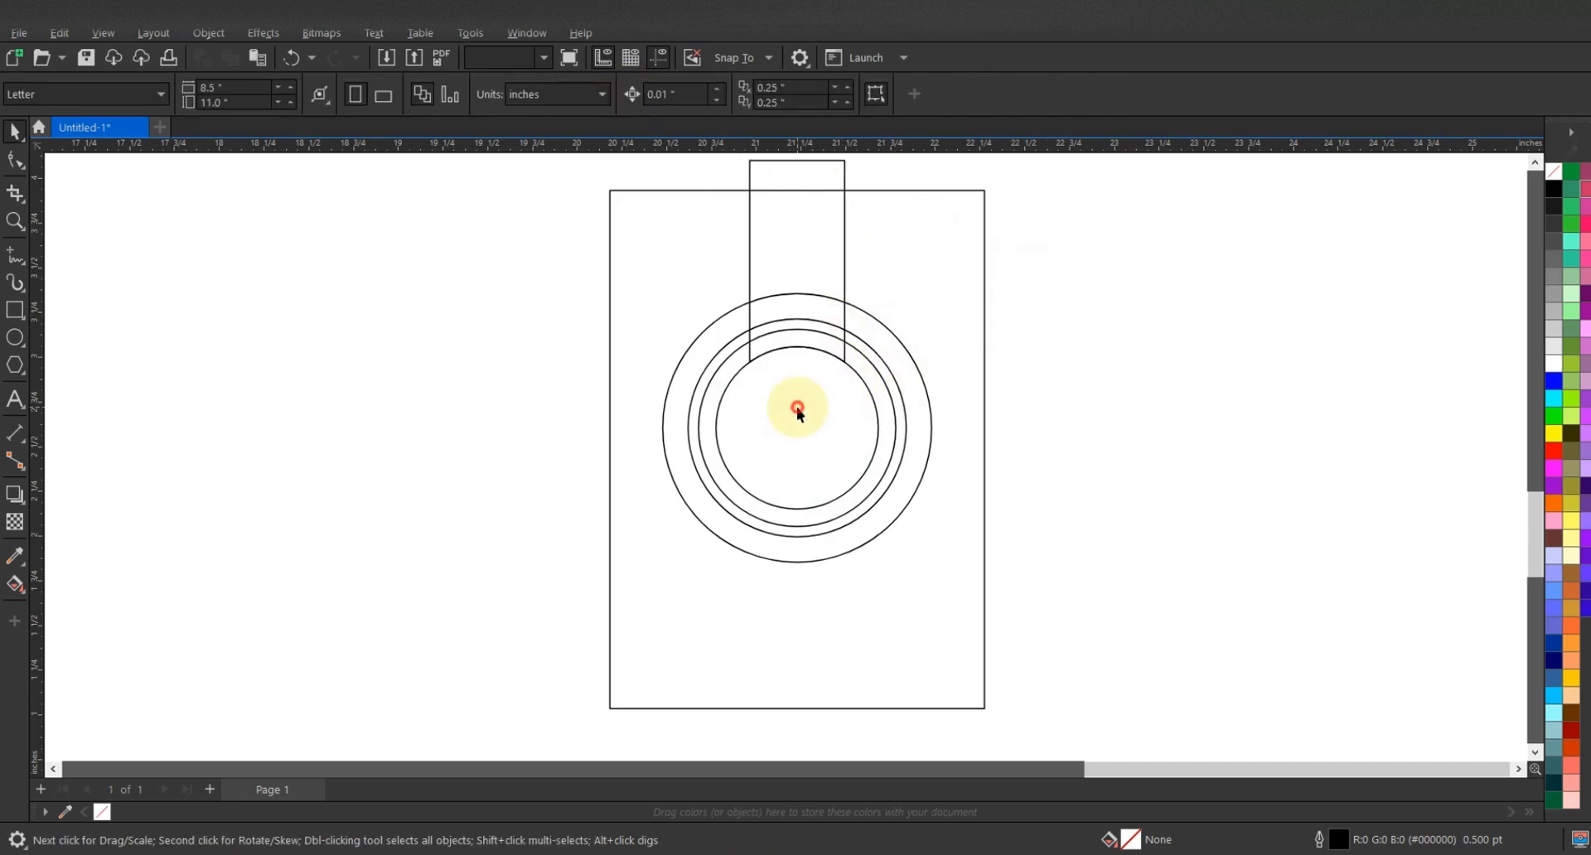
{"action": "left_click", "coordinate": [797, 408]}
{"action": "key", "text": "Delete"}
Draw an angled flap about 0.18 by 0.41 inches from the rectangle's lower right corner outward and back to its right edge
{"action": "scroll", "coordinate": [812, 312], "scroll_direction": "up", "scroll_amount": 1}
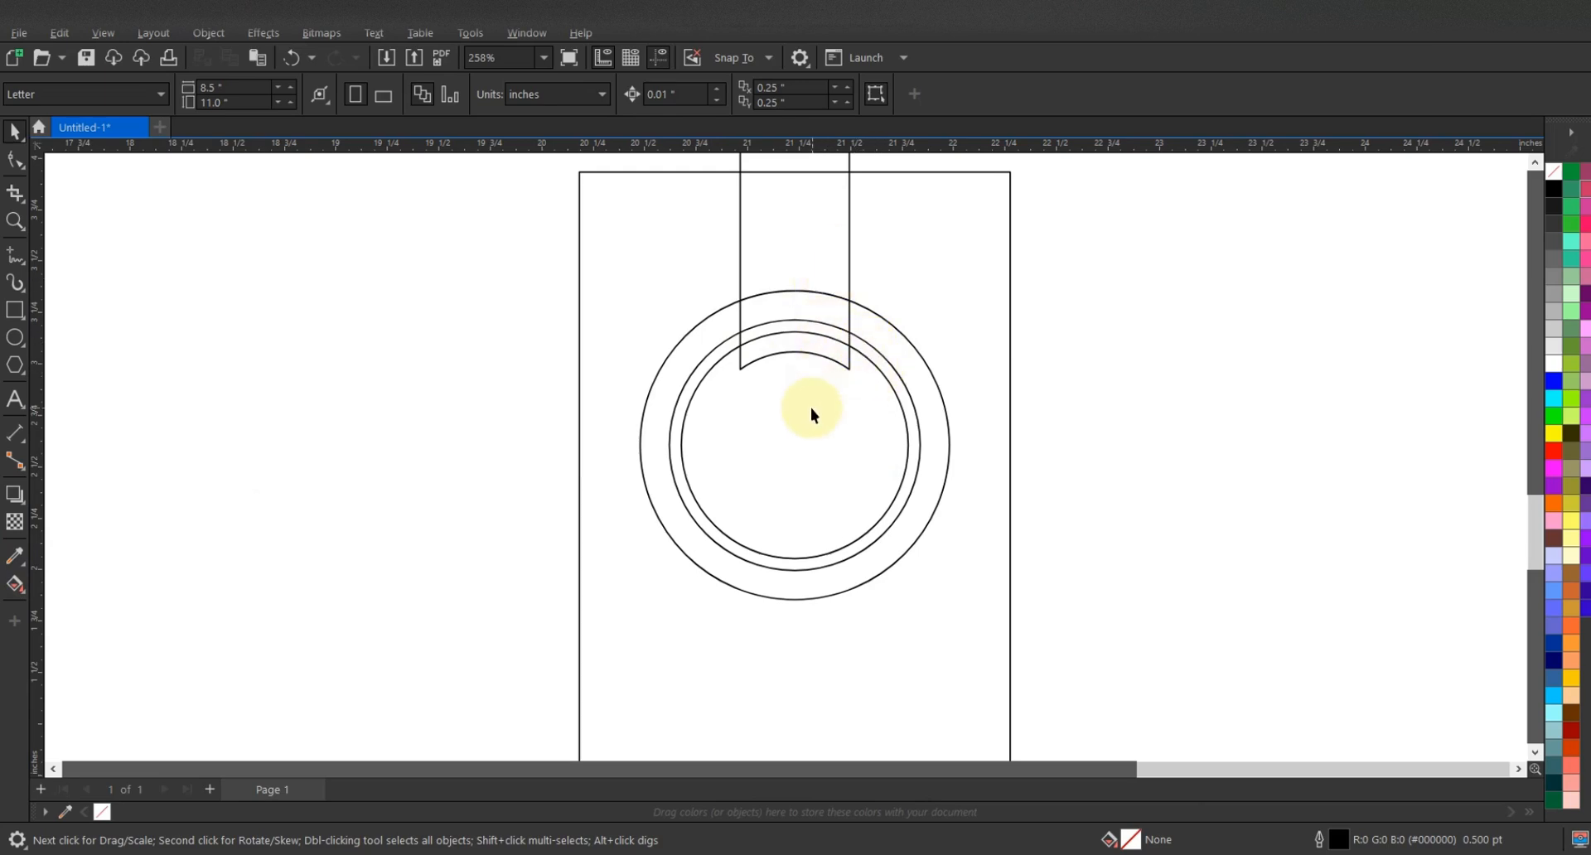
{"action": "scroll", "coordinate": [820, 377], "scroll_direction": "down", "scroll_amount": 1}
{"action": "scroll", "coordinate": [832, 345], "scroll_direction": "up", "scroll_amount": 1}
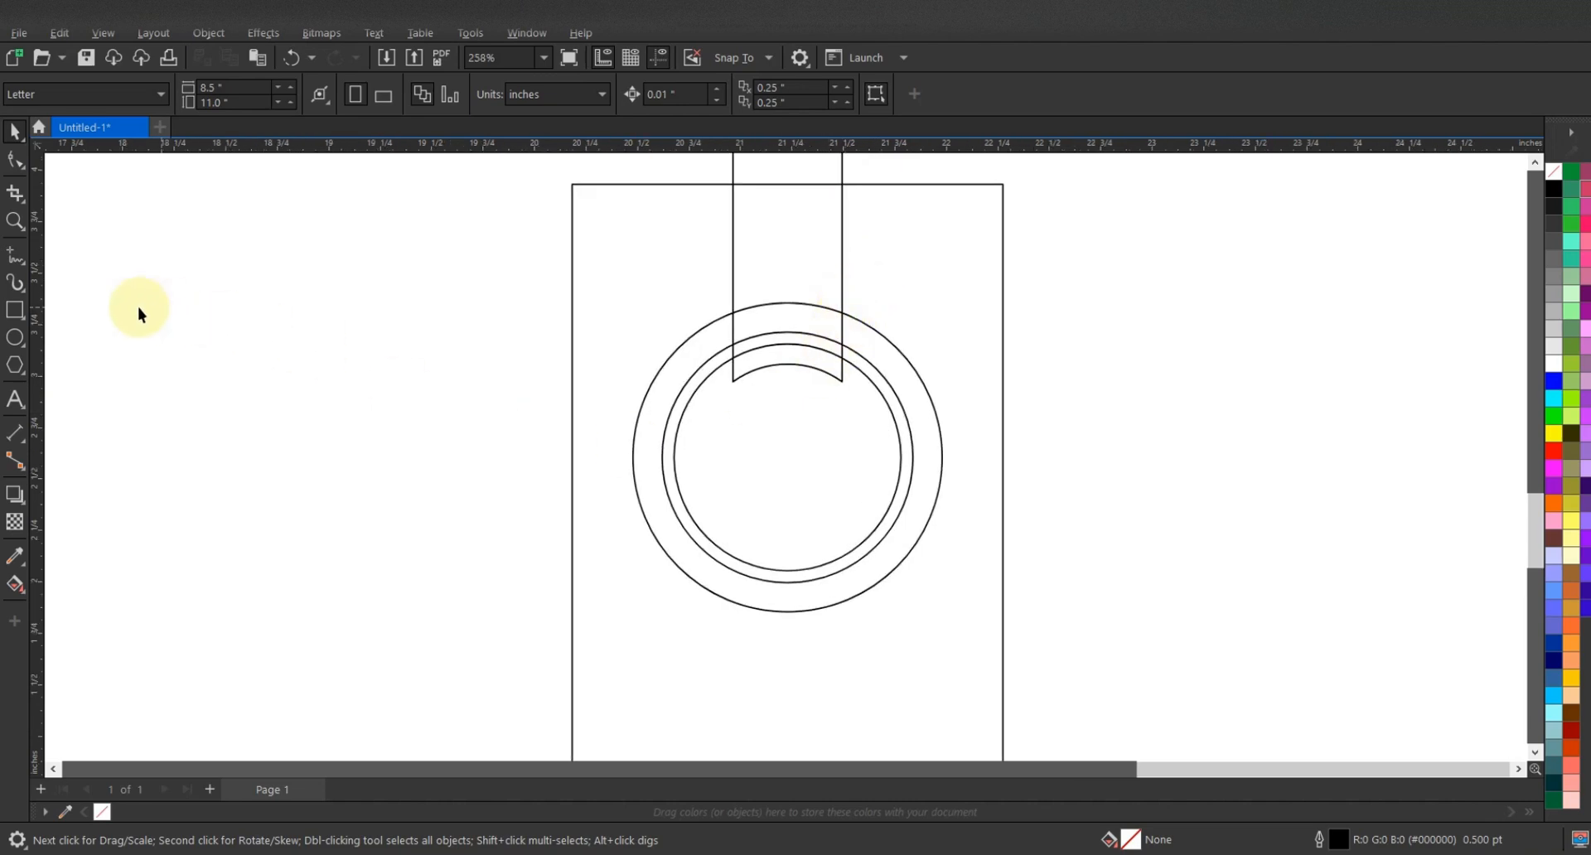
{"action": "left_click", "coordinate": [15, 255]}
{"action": "scroll", "coordinate": [847, 378], "scroll_direction": "up", "scroll_amount": 1}
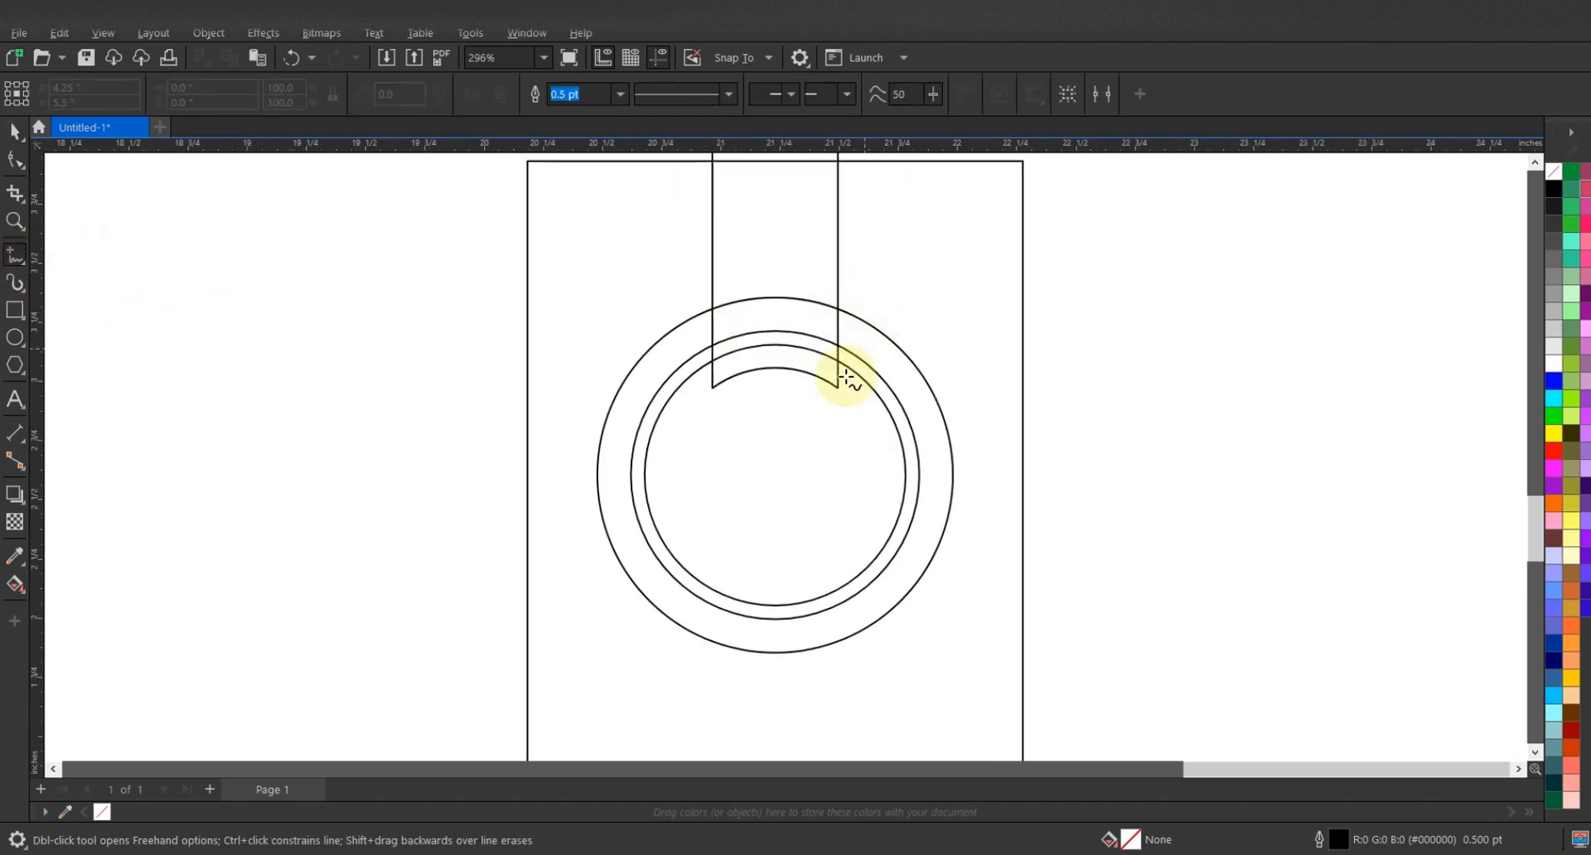
{"action": "left_click", "coordinate": [838, 387]}
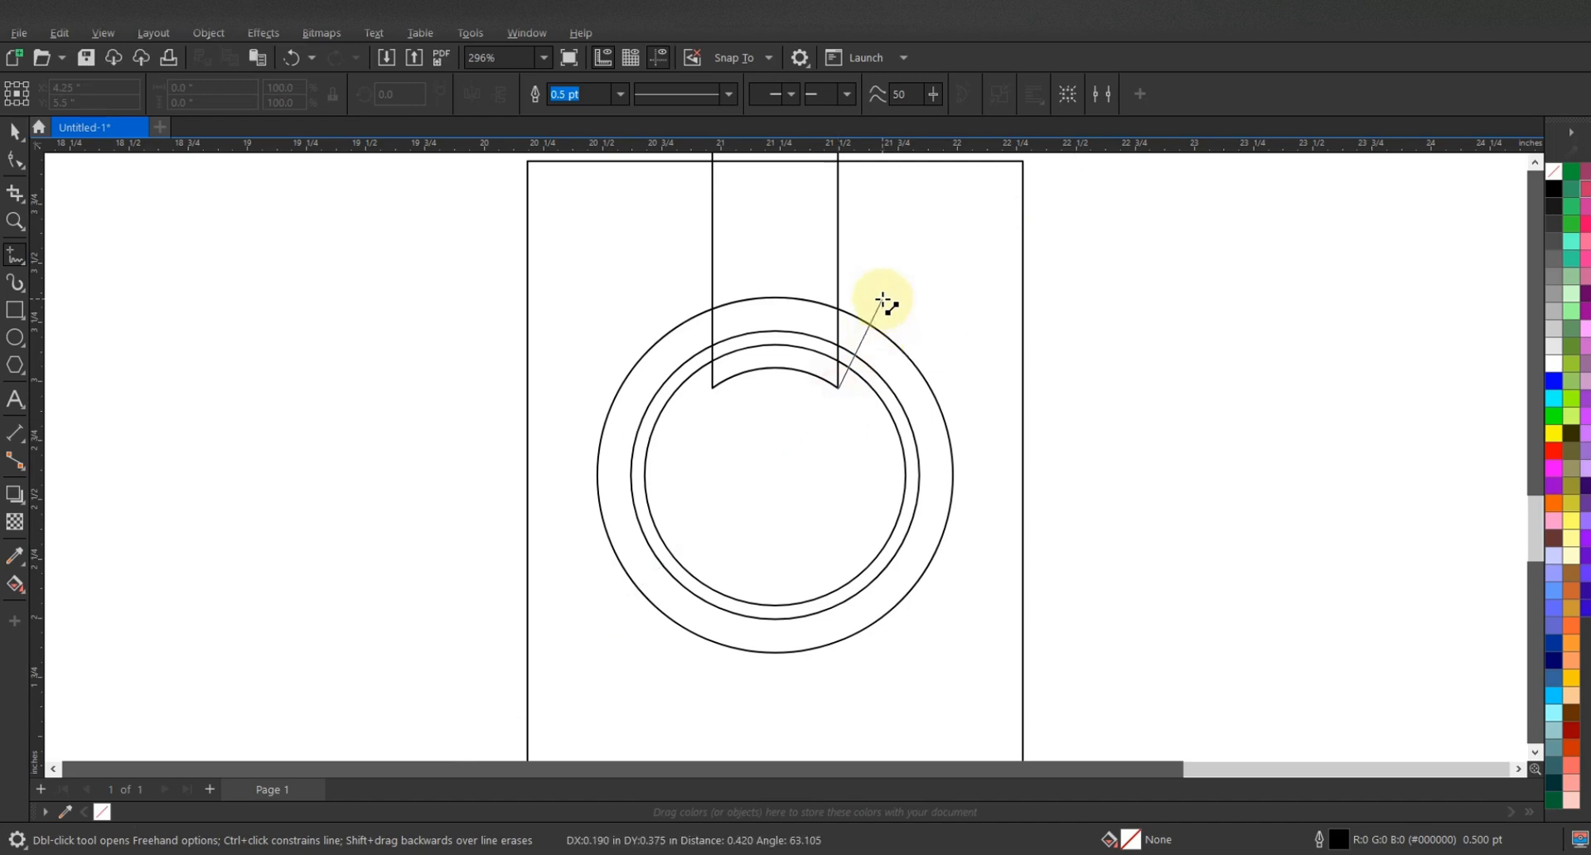
{"action": "left_click", "coordinate": [881, 307]}
{"action": "left_click", "coordinate": [880, 306]}
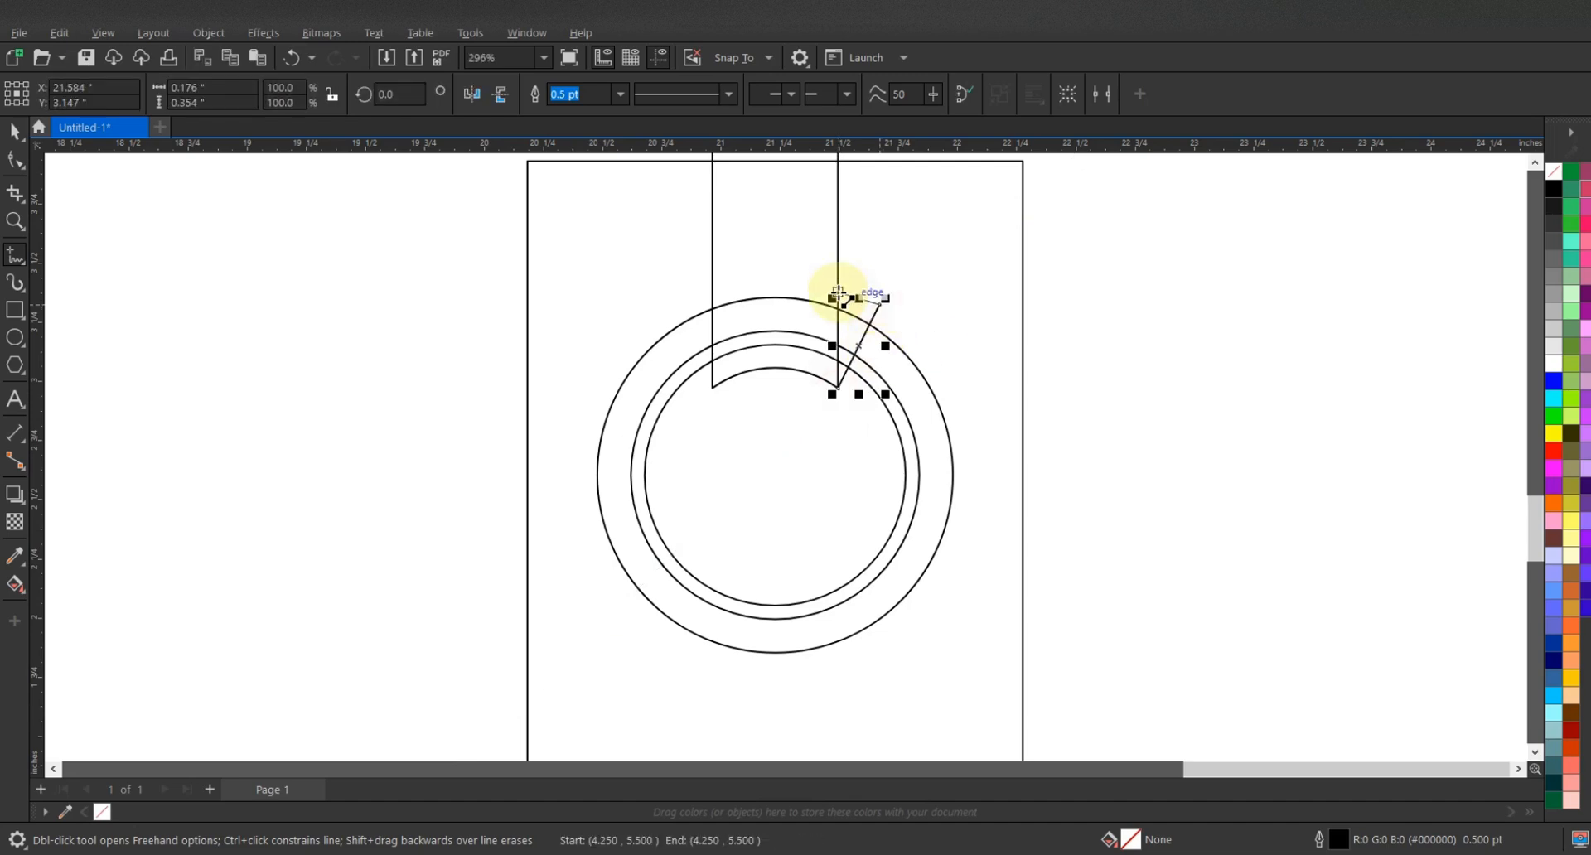
{"action": "left_click", "coordinate": [835, 292]}
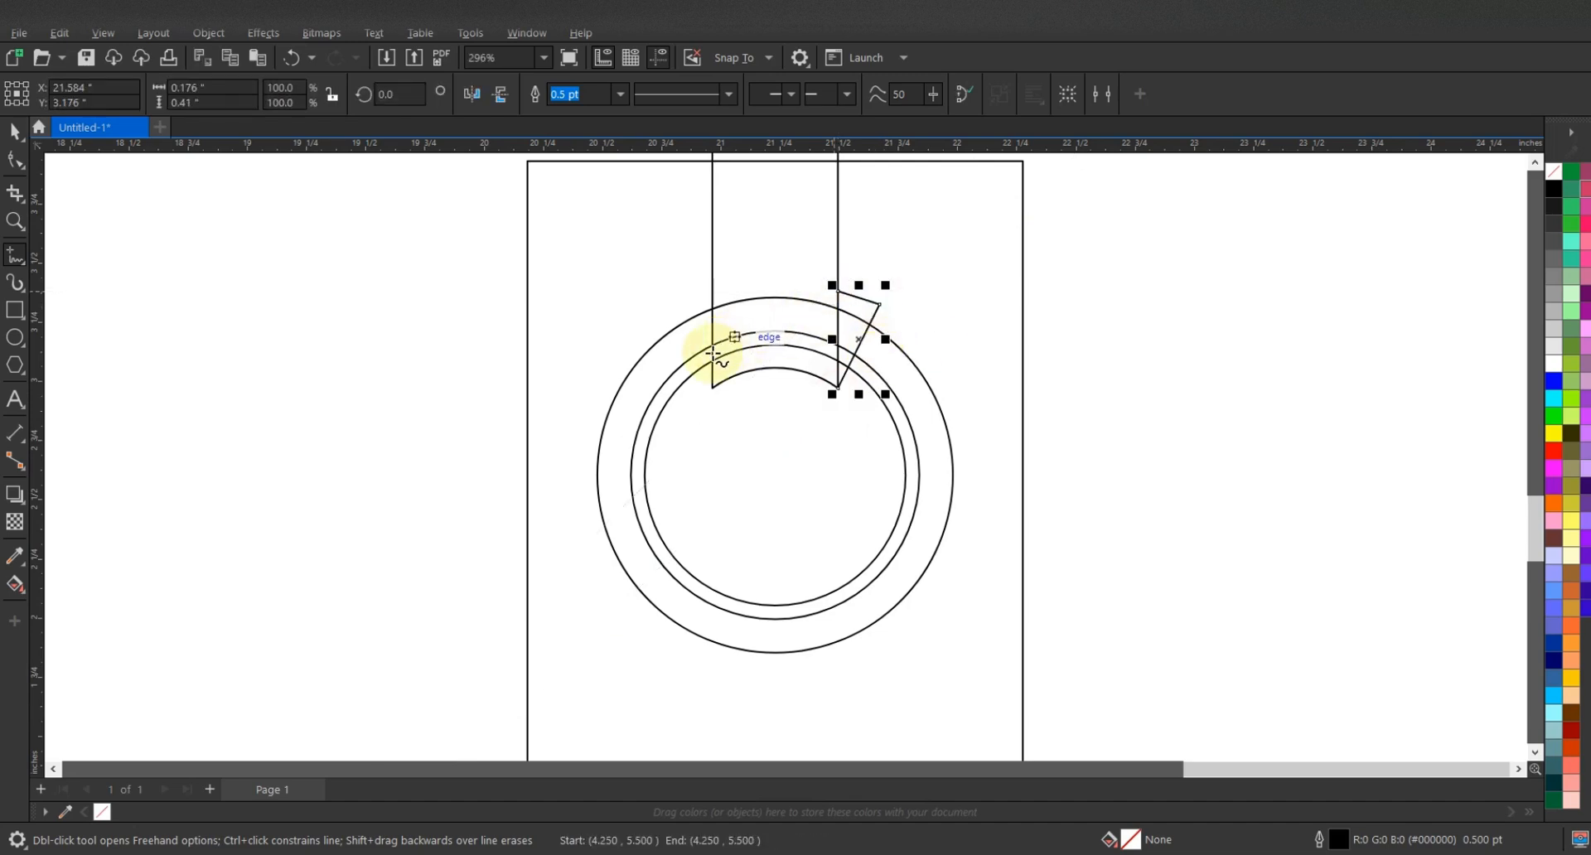
Make a horizontally mirrored copy of the flap outline and left-align it with the rectangle
{"action": "key", "text": "space"}
{"action": "left_click", "coordinate": [1127, 270]}
{"action": "left_click_drag", "start_coordinate": [1127, 270], "coordinate": [835, 403]}
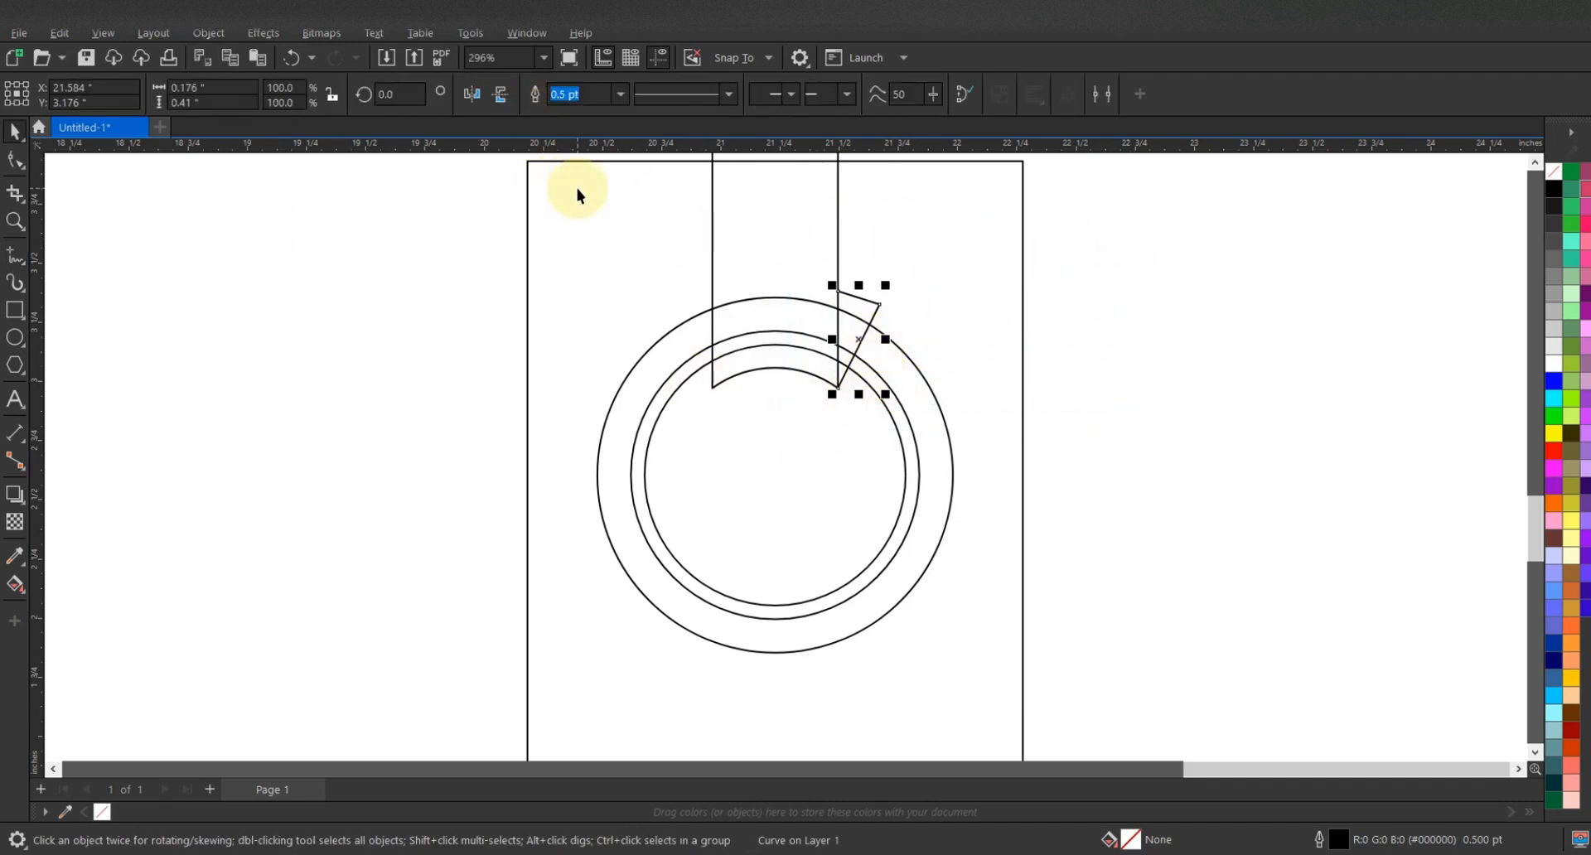
{"action": "left_click", "coordinate": [483, 100]}
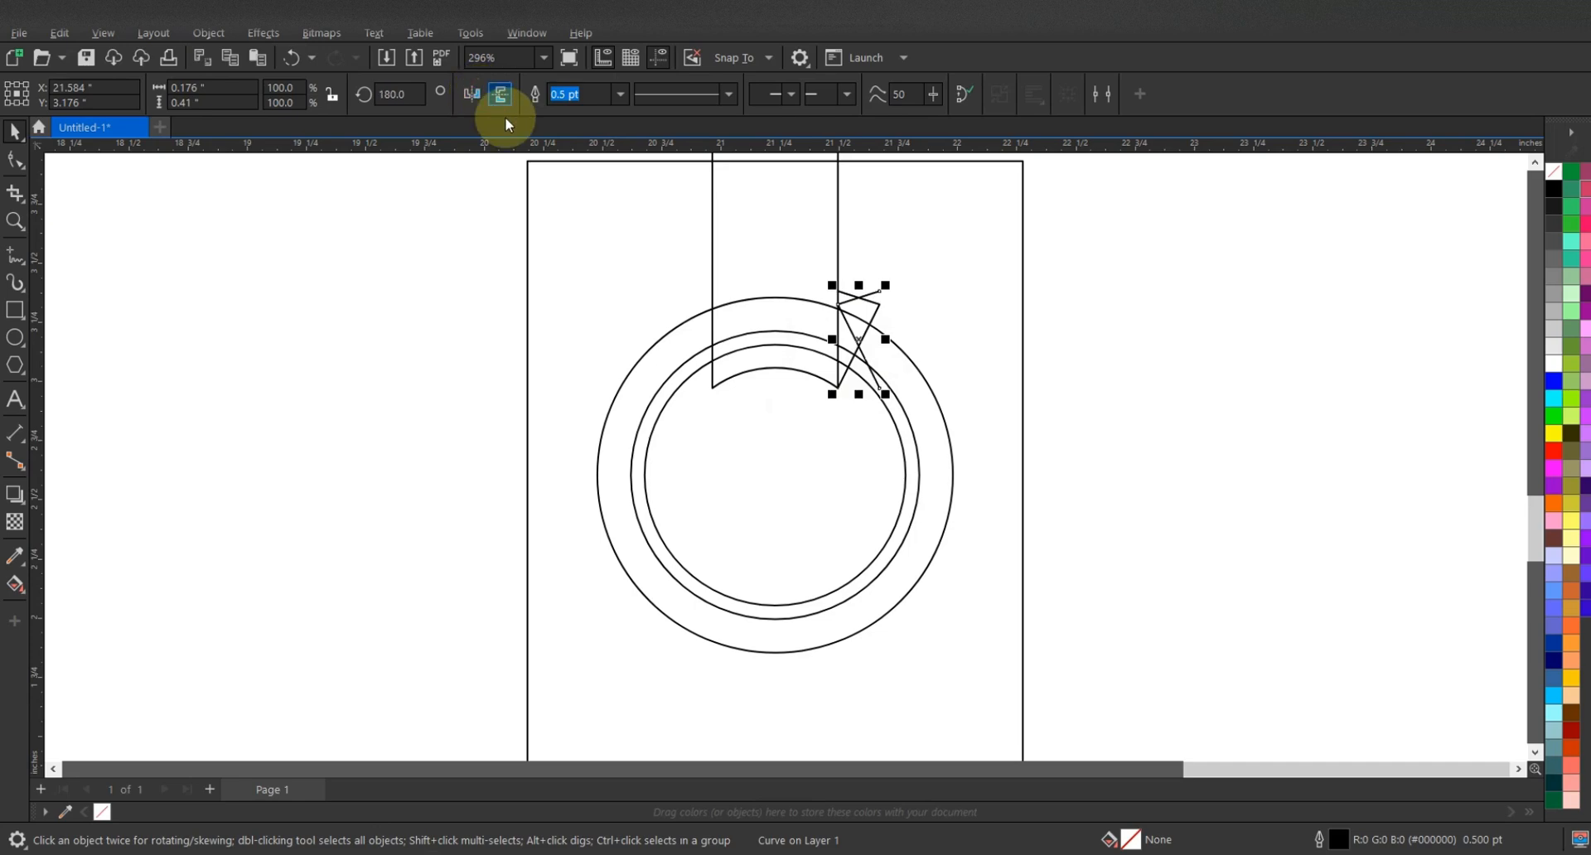
{"action": "left_click", "coordinate": [713, 244], "text": "shift"}
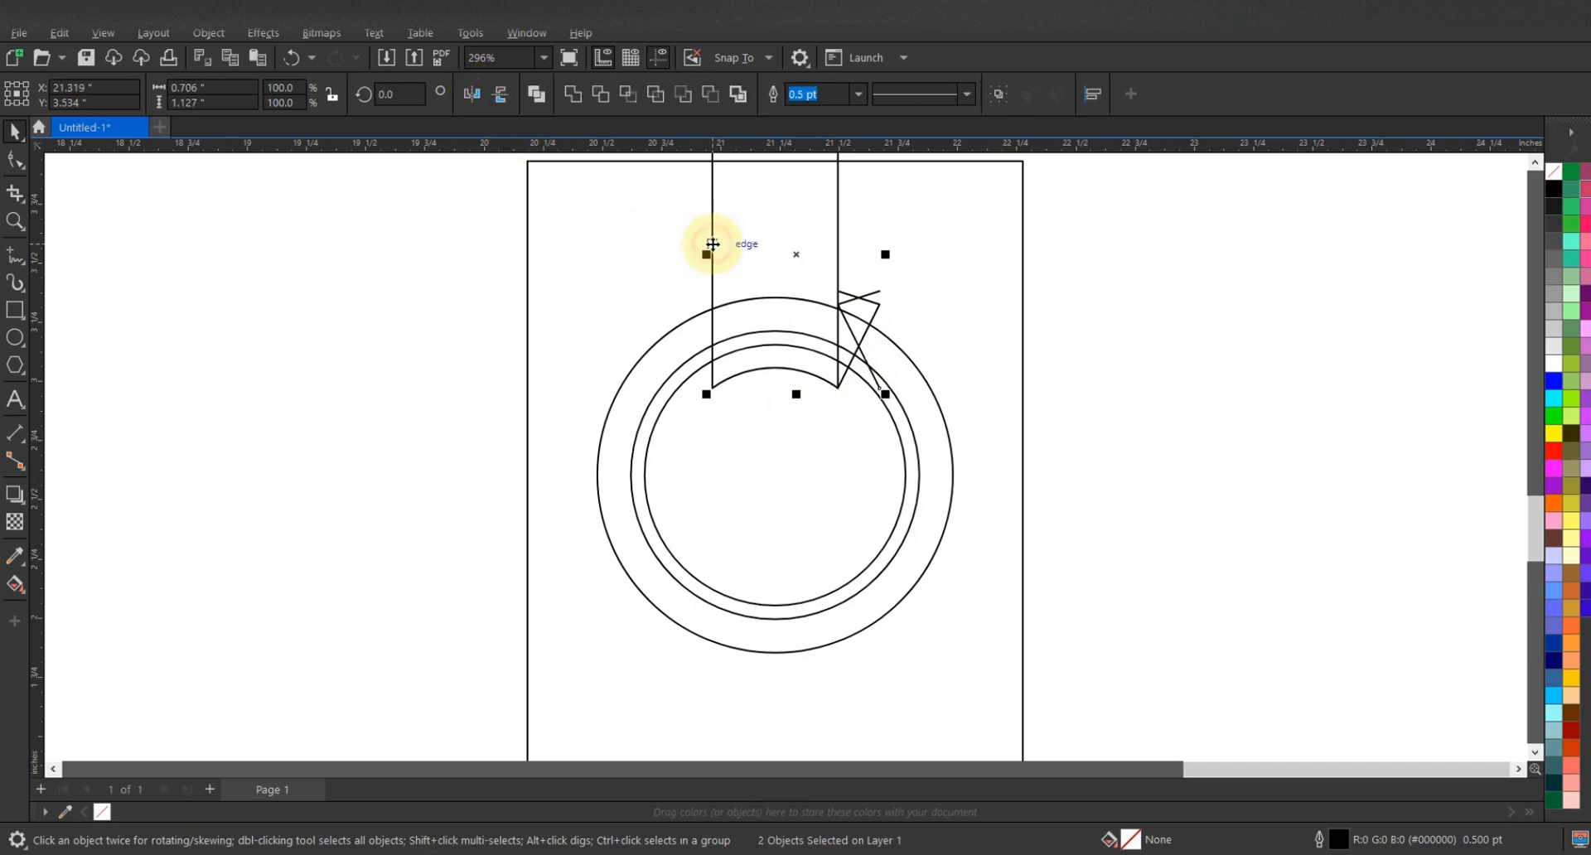
{"action": "key", "text": "l"}
{"action": "left_click", "coordinate": [1208, 255]}
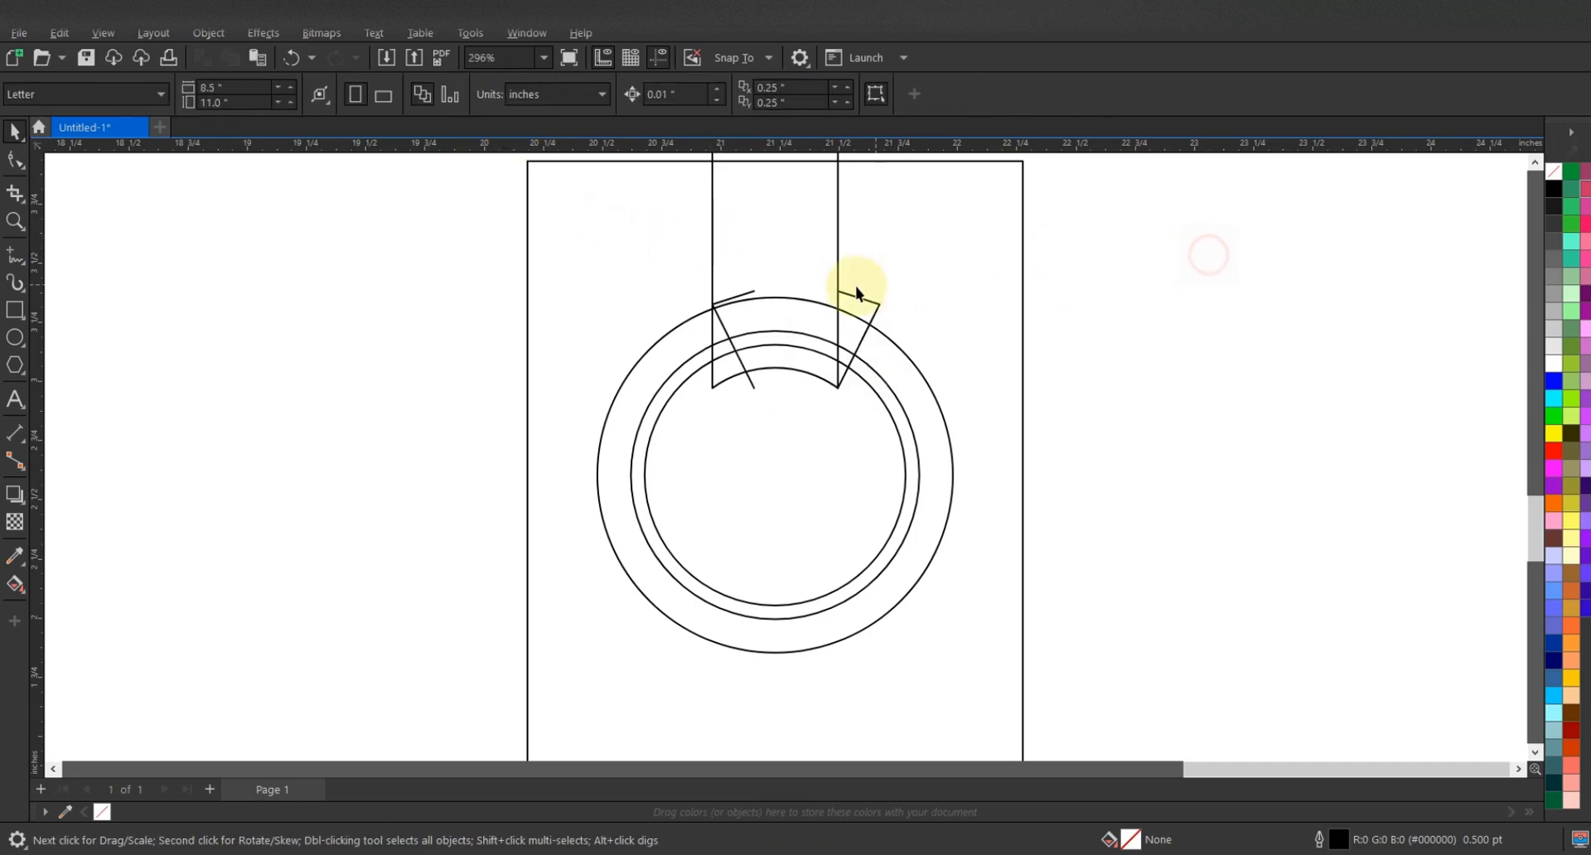
Move the mirrored flap outward so it joins the rectangle's left edge
{"action": "left_click", "coordinate": [744, 294]}
{"action": "left_click_drag", "start_coordinate": [763, 288], "coordinate": [719, 276]}
{"action": "key", "text": "Left"}
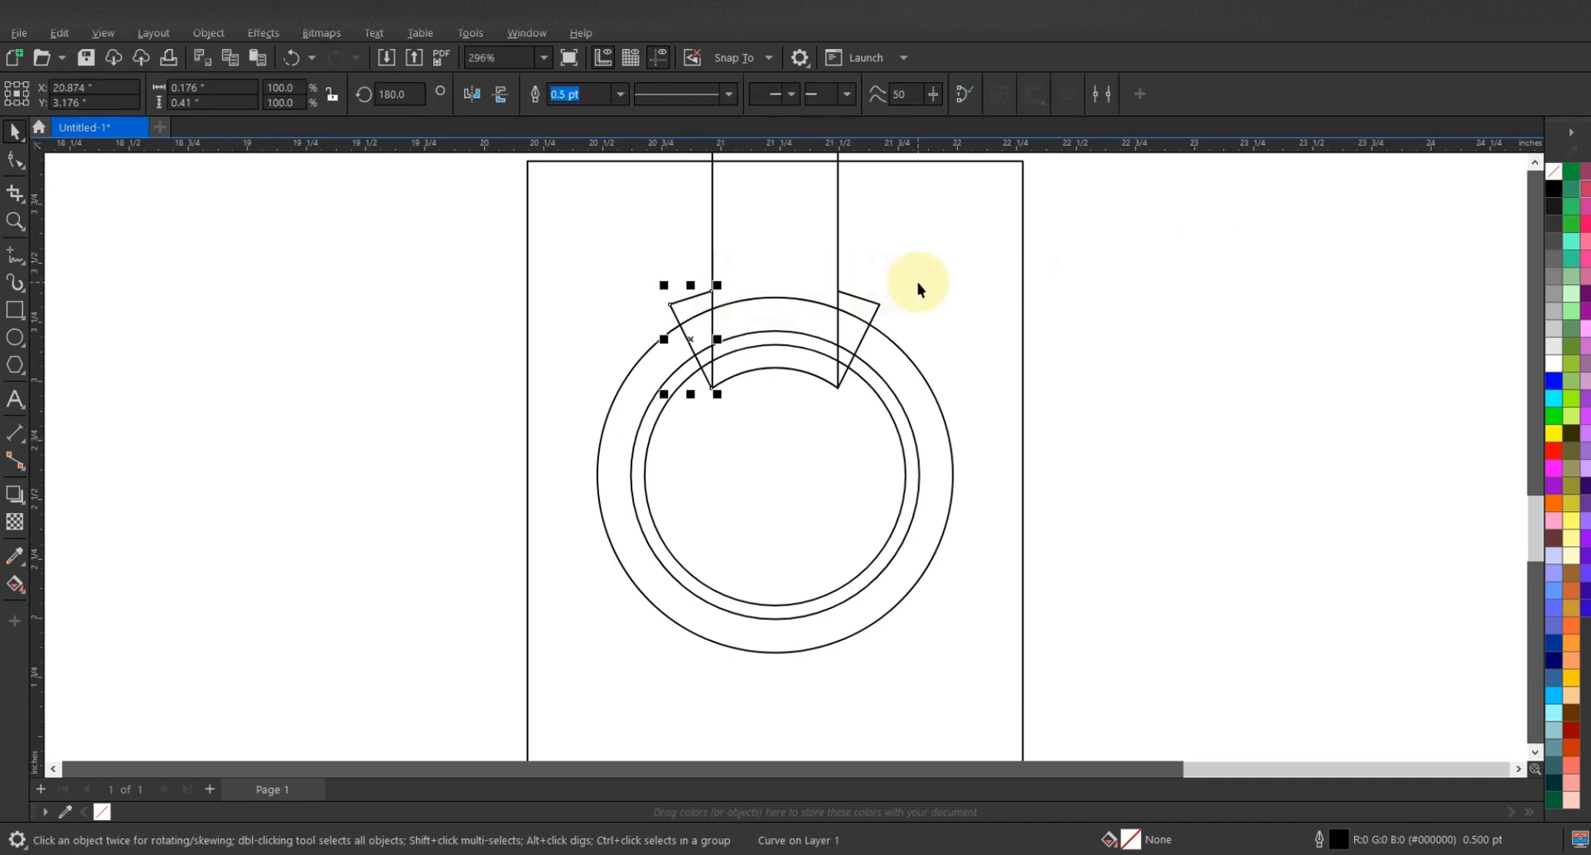
{"action": "left_click", "coordinate": [735, 309]}
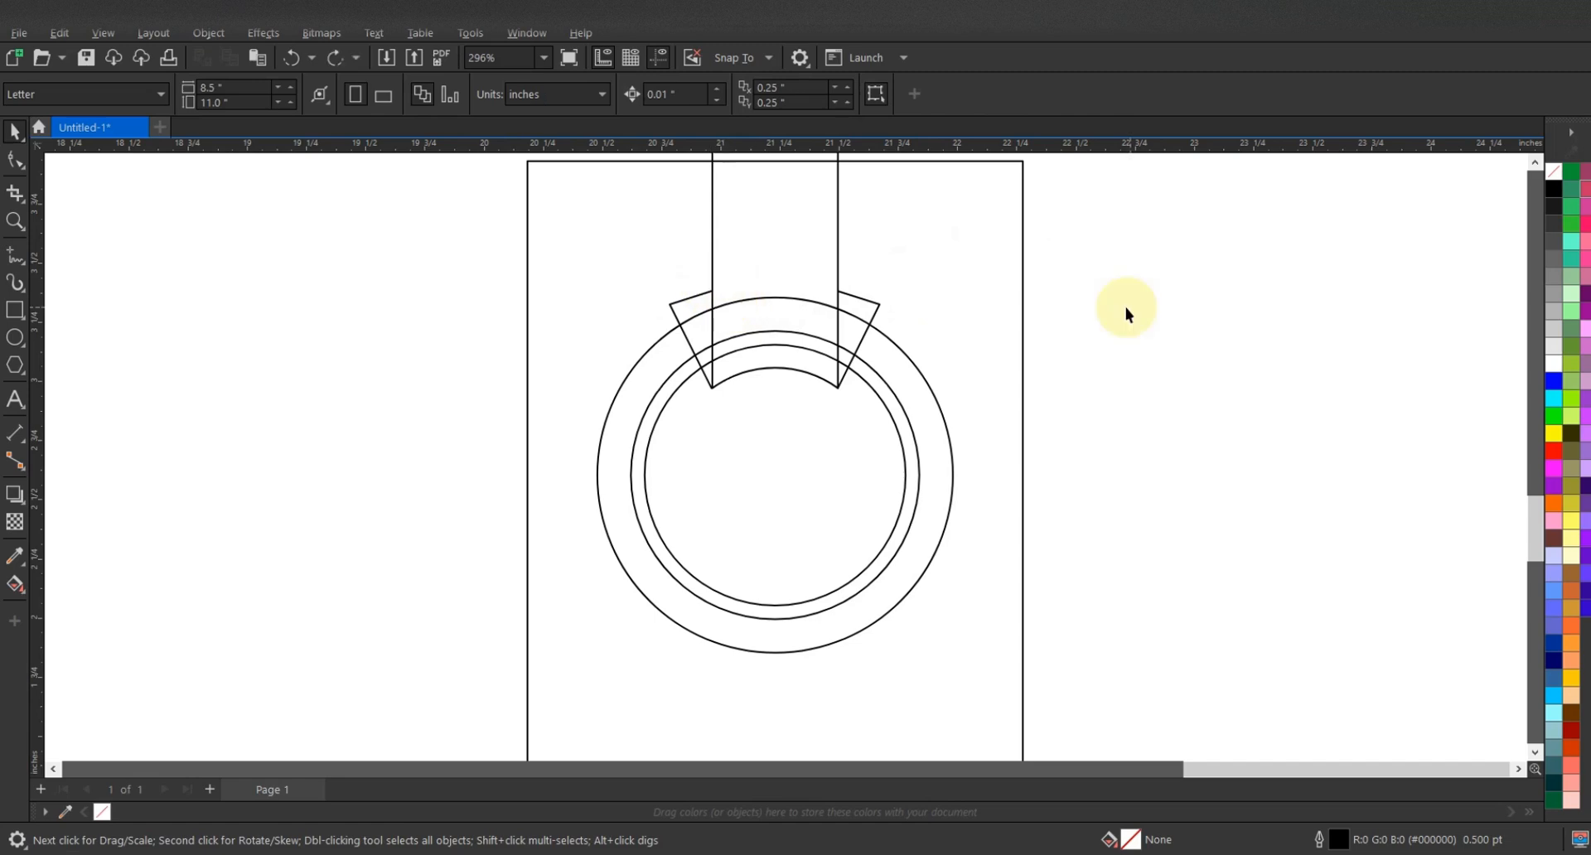
Draw a short slanted line about 0.21 inches long from each flap's outer corner down into the outer ring
{"action": "left_click", "coordinate": [15, 255]}
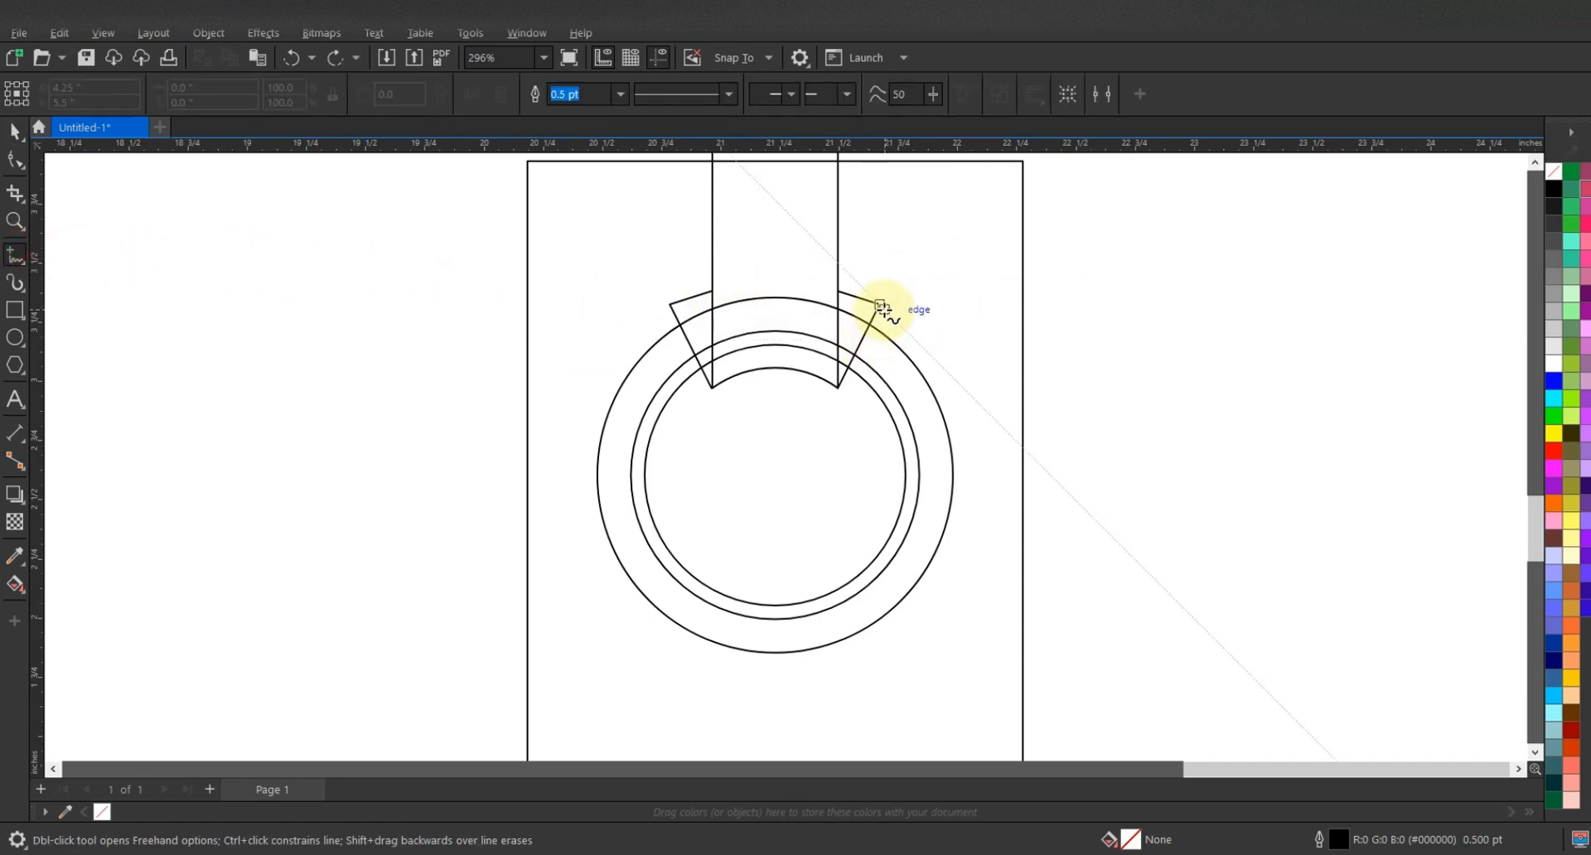
{"action": "left_click", "coordinate": [881, 307]}
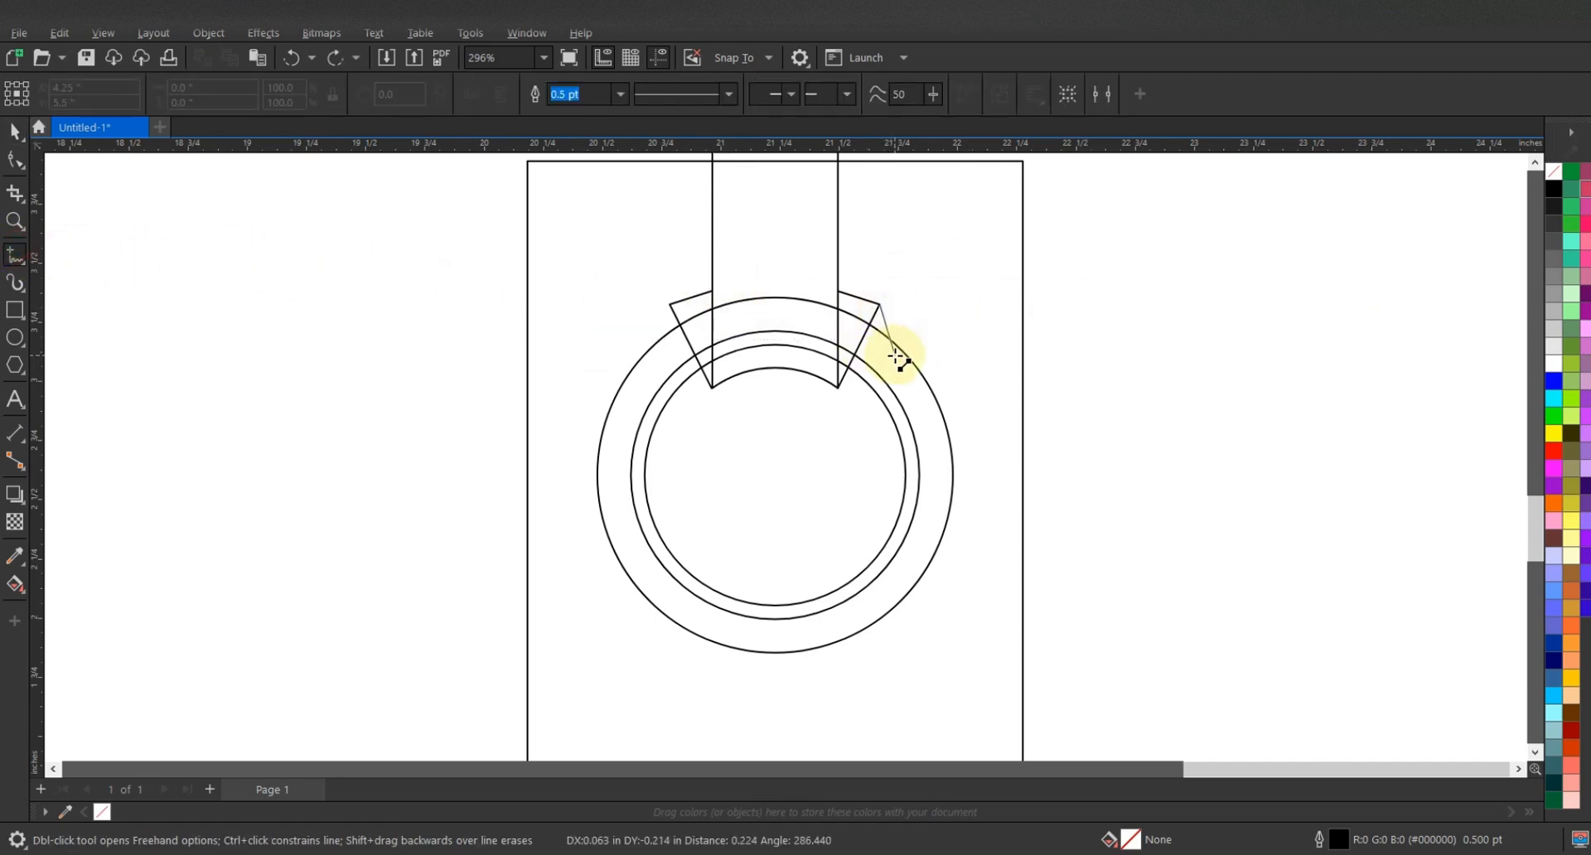
{"action": "left_click", "coordinate": [898, 358]}
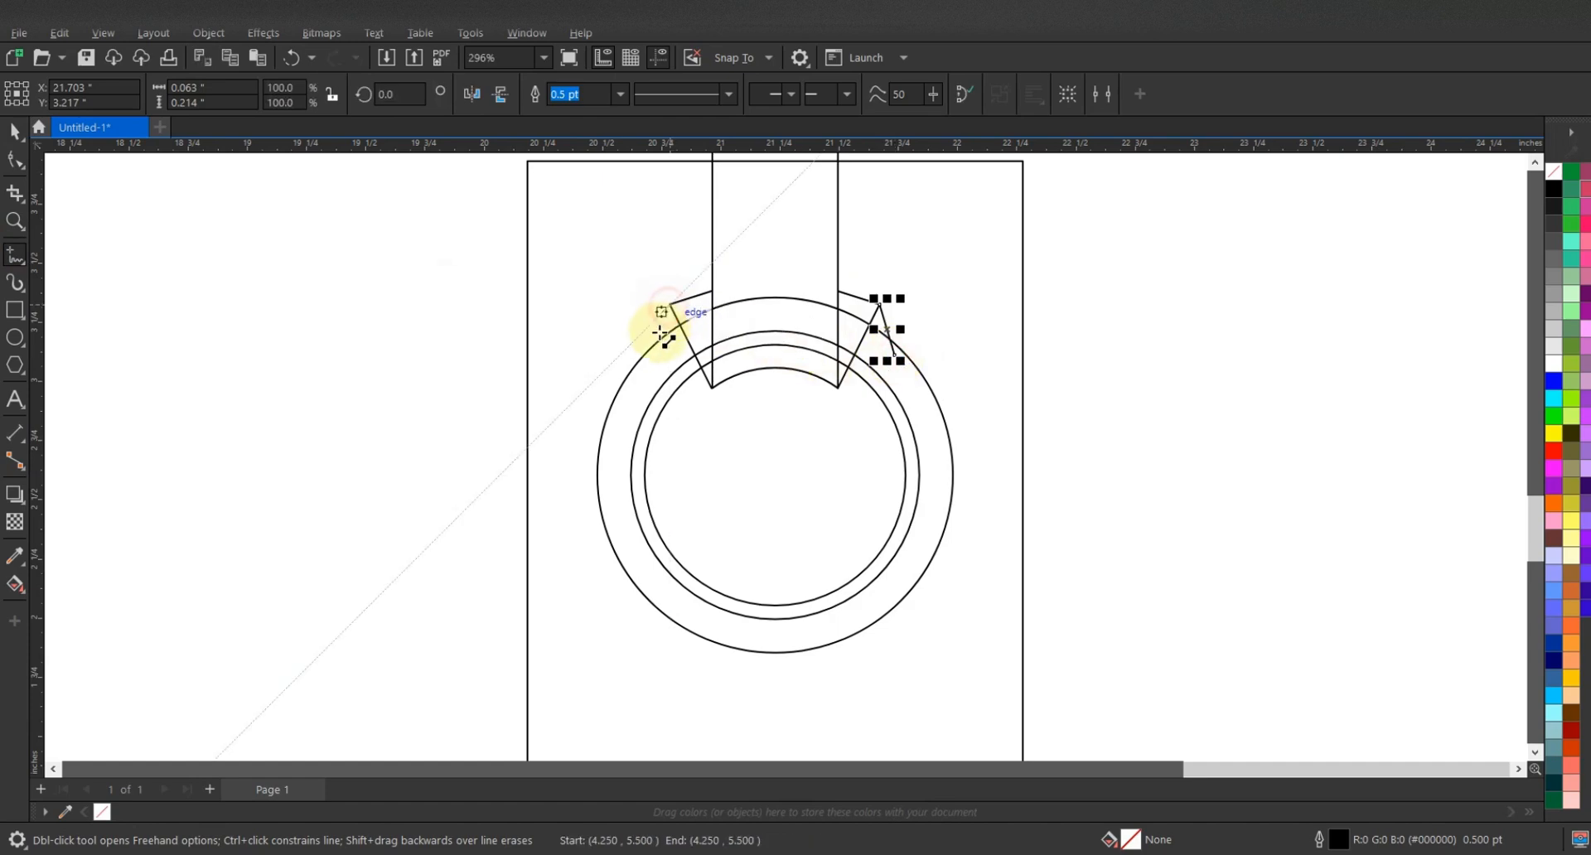
{"action": "left_click", "coordinate": [667, 306]}
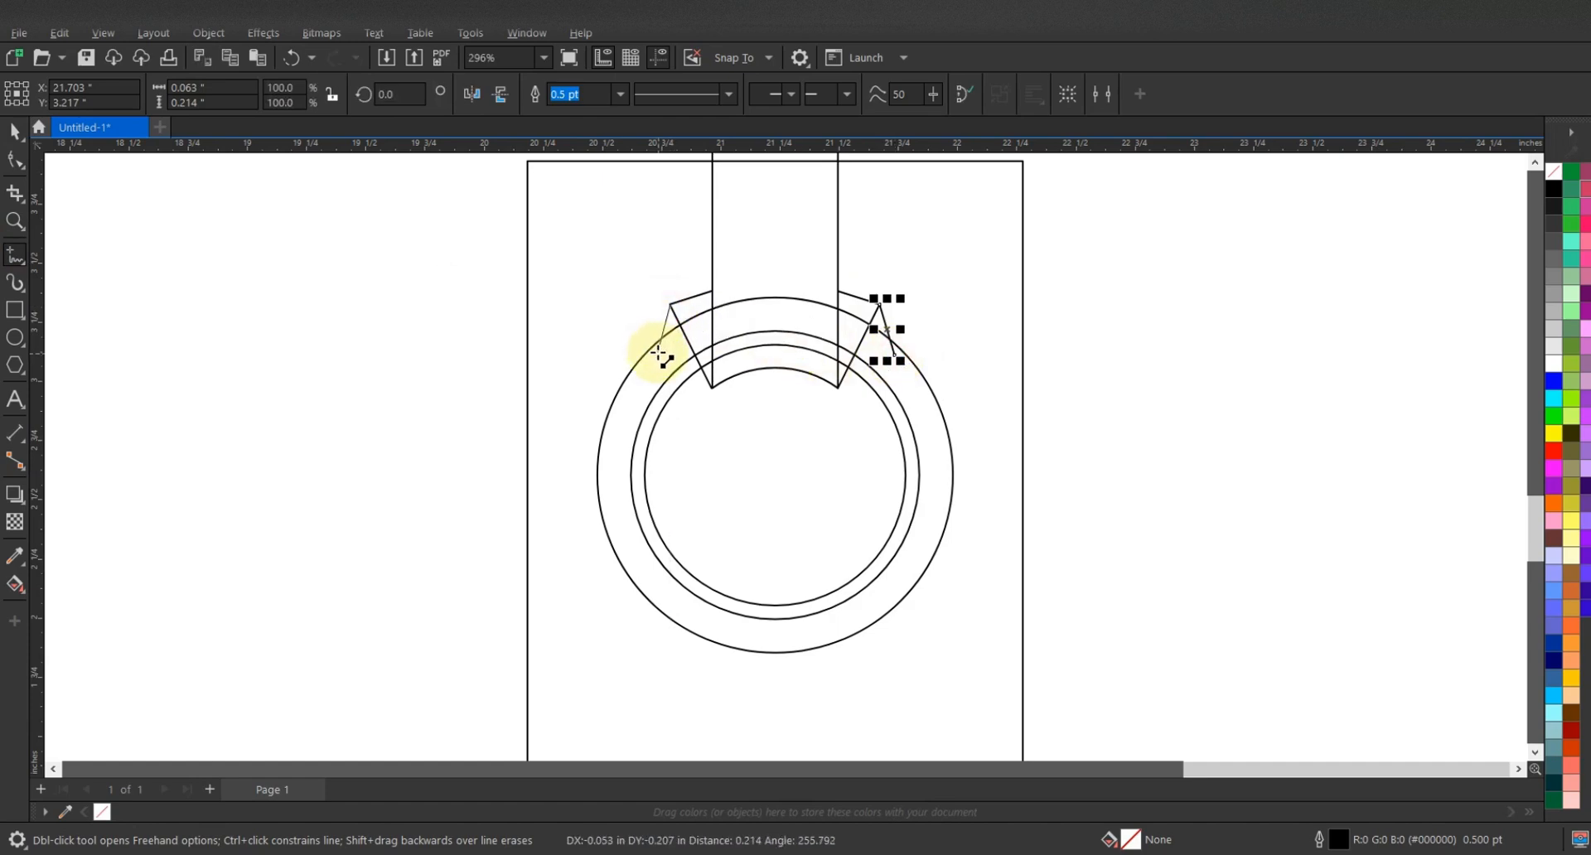
{"action": "left_click", "coordinate": [659, 354]}
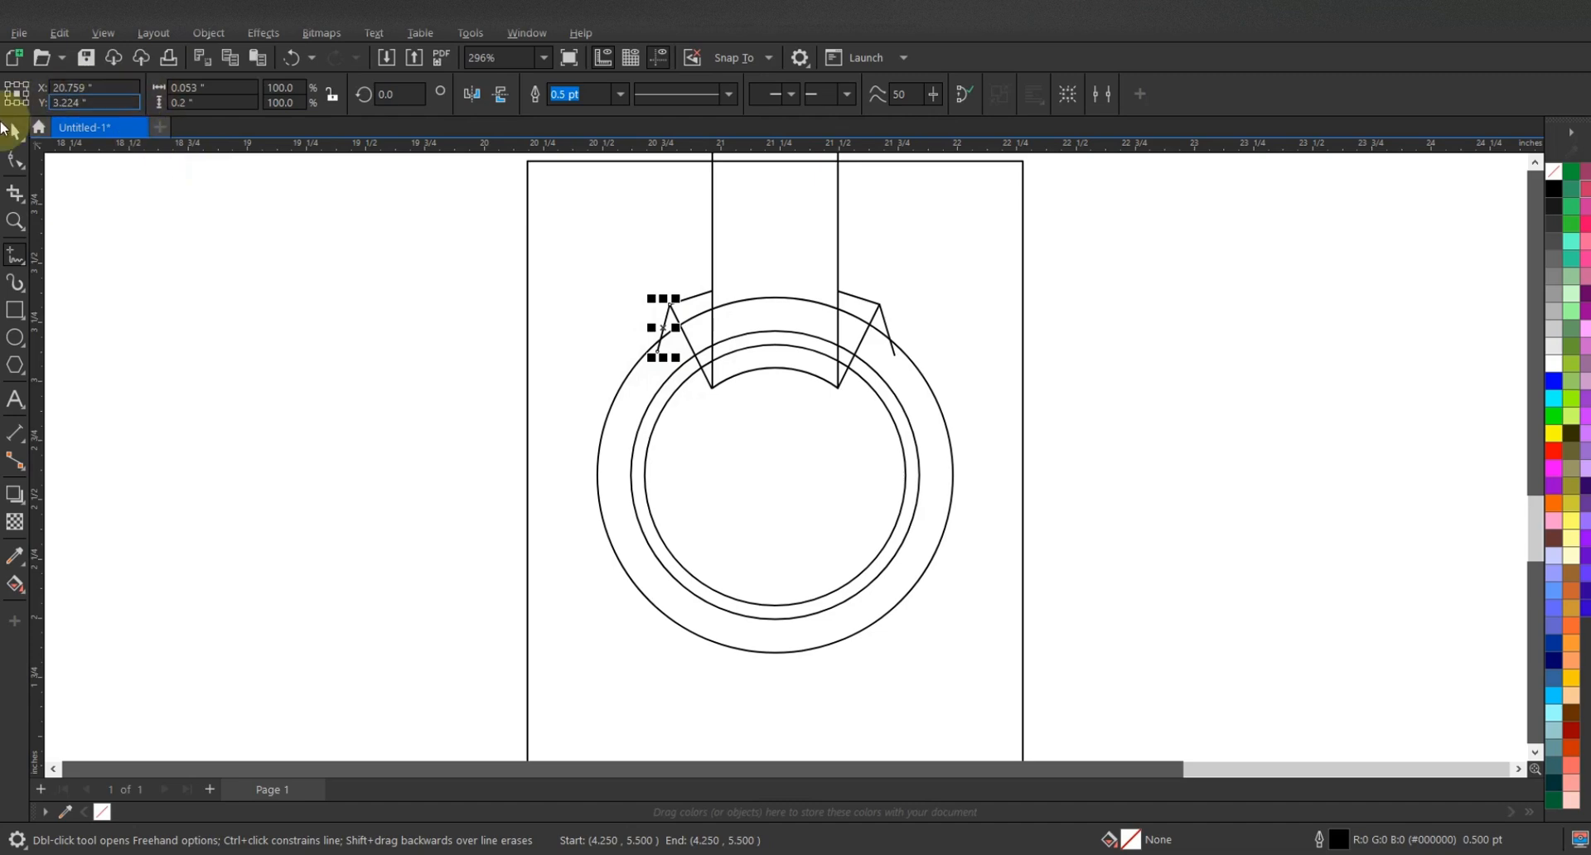
{"action": "left_click", "coordinate": [15, 131]}
{"action": "left_click", "coordinate": [1140, 269]}
Group each flap with its short line and nudge both groups slightly inward to overlap the rectangle's sides
{"action": "scroll", "coordinate": [1140, 269], "scroll_direction": "down", "scroll_amount": 1}
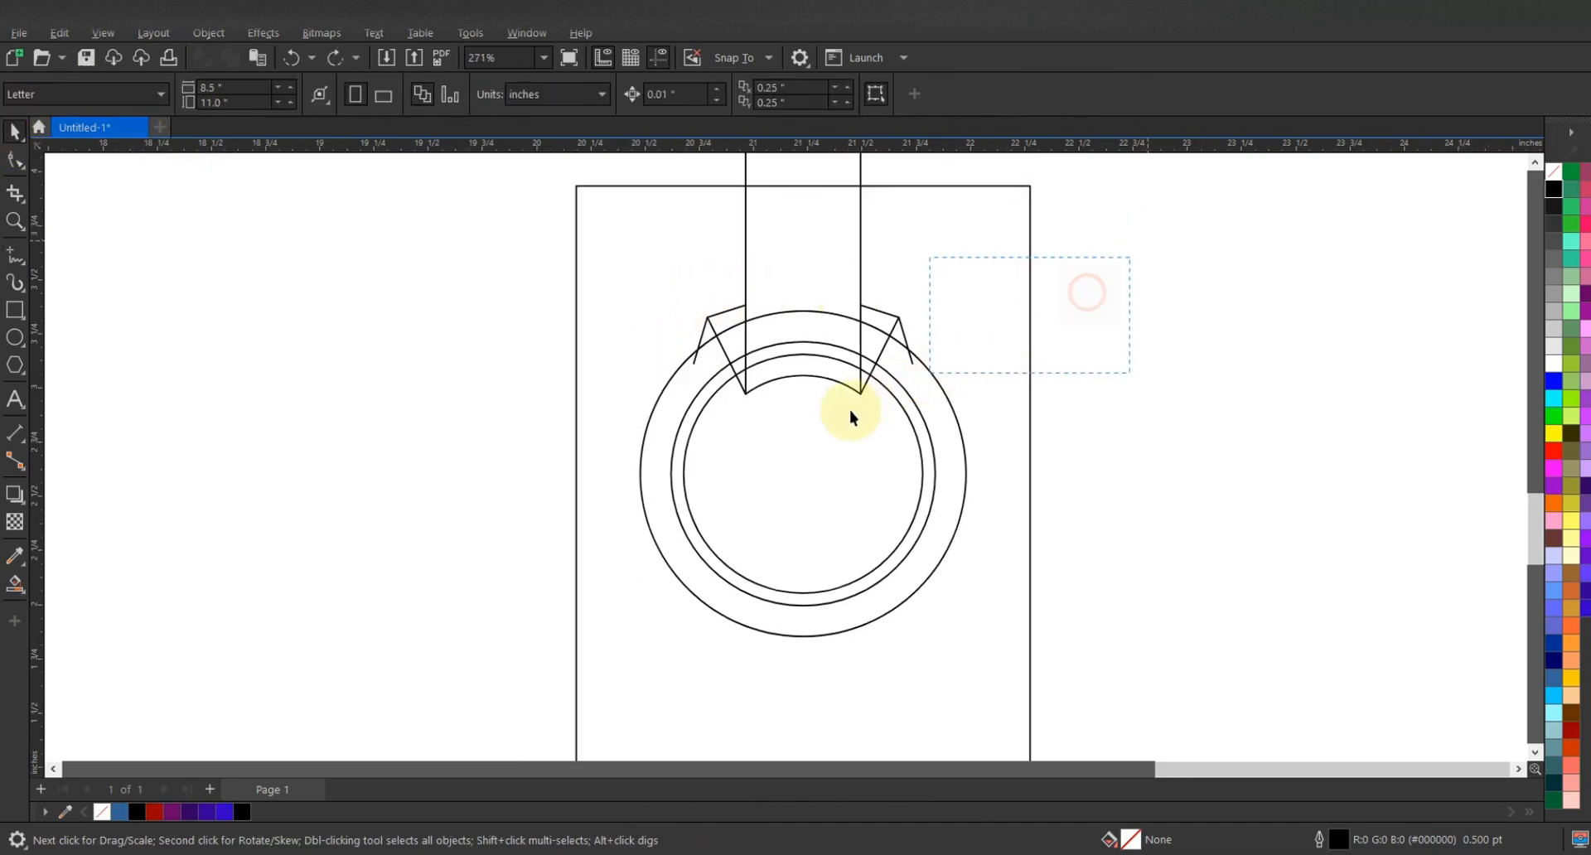
{"action": "left_click_drag", "start_coordinate": [850, 417], "coordinate": [817, 426]}
{"action": "left_click_drag", "start_coordinate": [451, 284], "coordinate": [777, 434]}
{"action": "left_click", "coordinate": [1160, 319]}
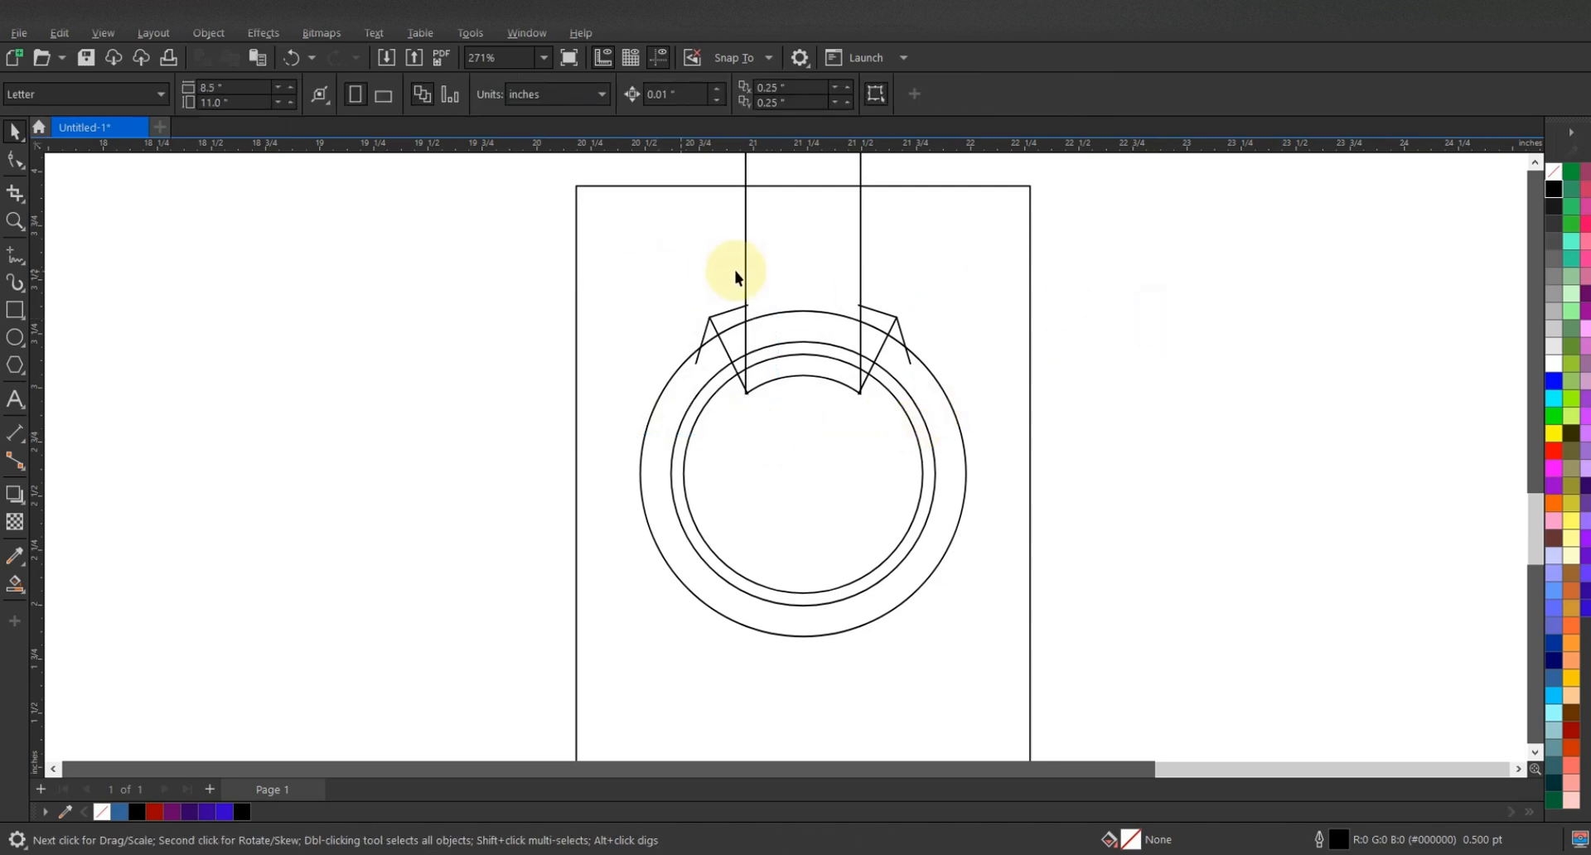
Smart-fill the regions of both flaps and the small corners beside them with blue #336699 and a 0.5 pt black outline
{"action": "scroll", "coordinate": [738, 277], "scroll_direction": "up", "scroll_amount": 1}
{"action": "scroll", "coordinate": [810, 297], "scroll_direction": "up", "scroll_amount": 1}
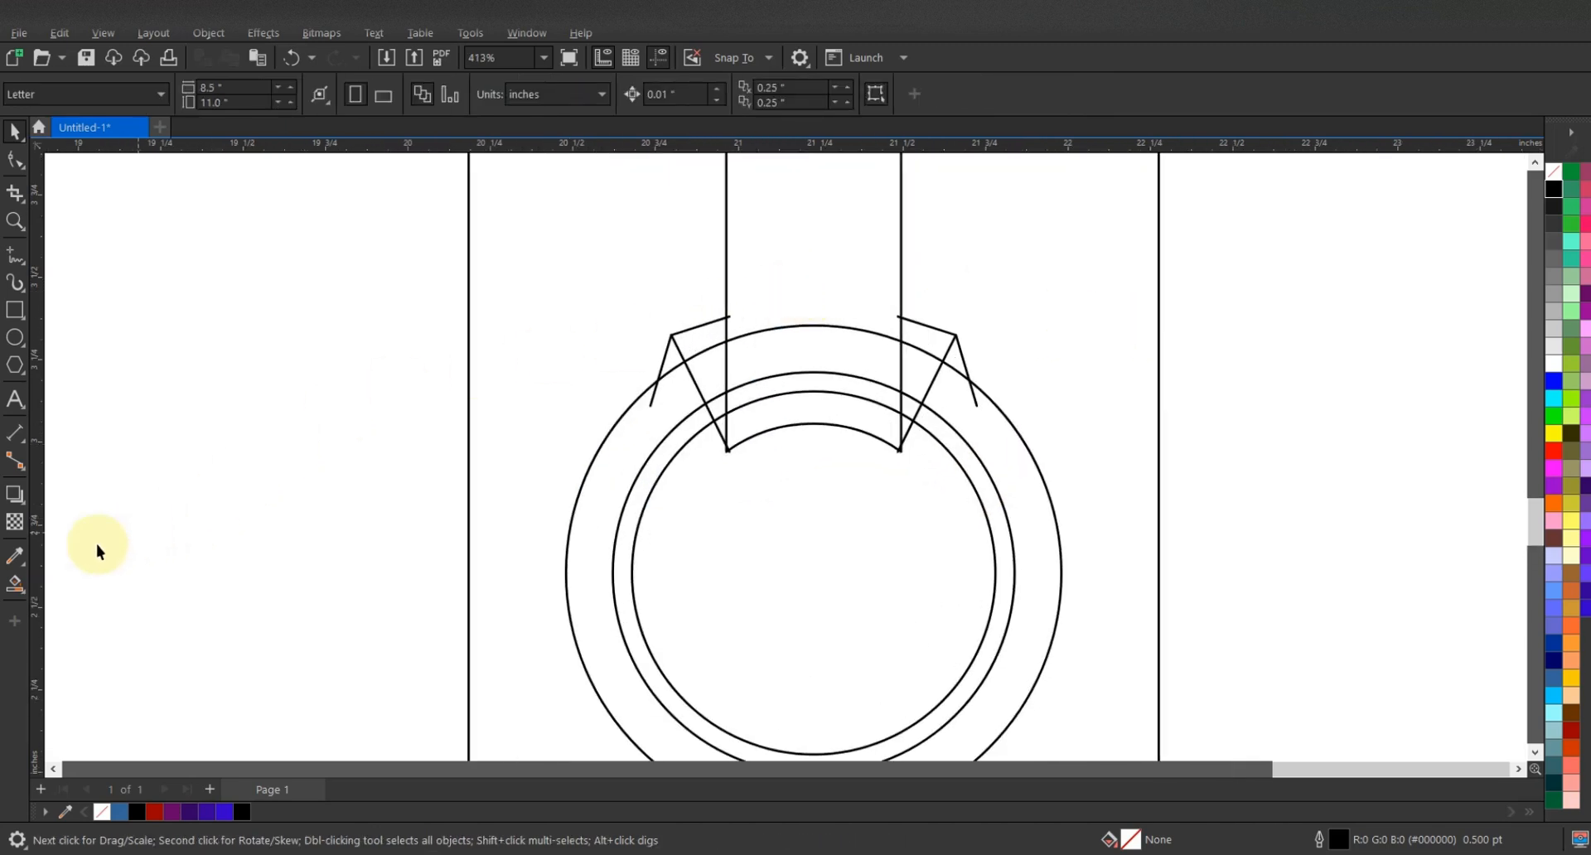
{"action": "left_click", "coordinate": [15, 584]}
{"action": "left_click", "coordinate": [699, 354]}
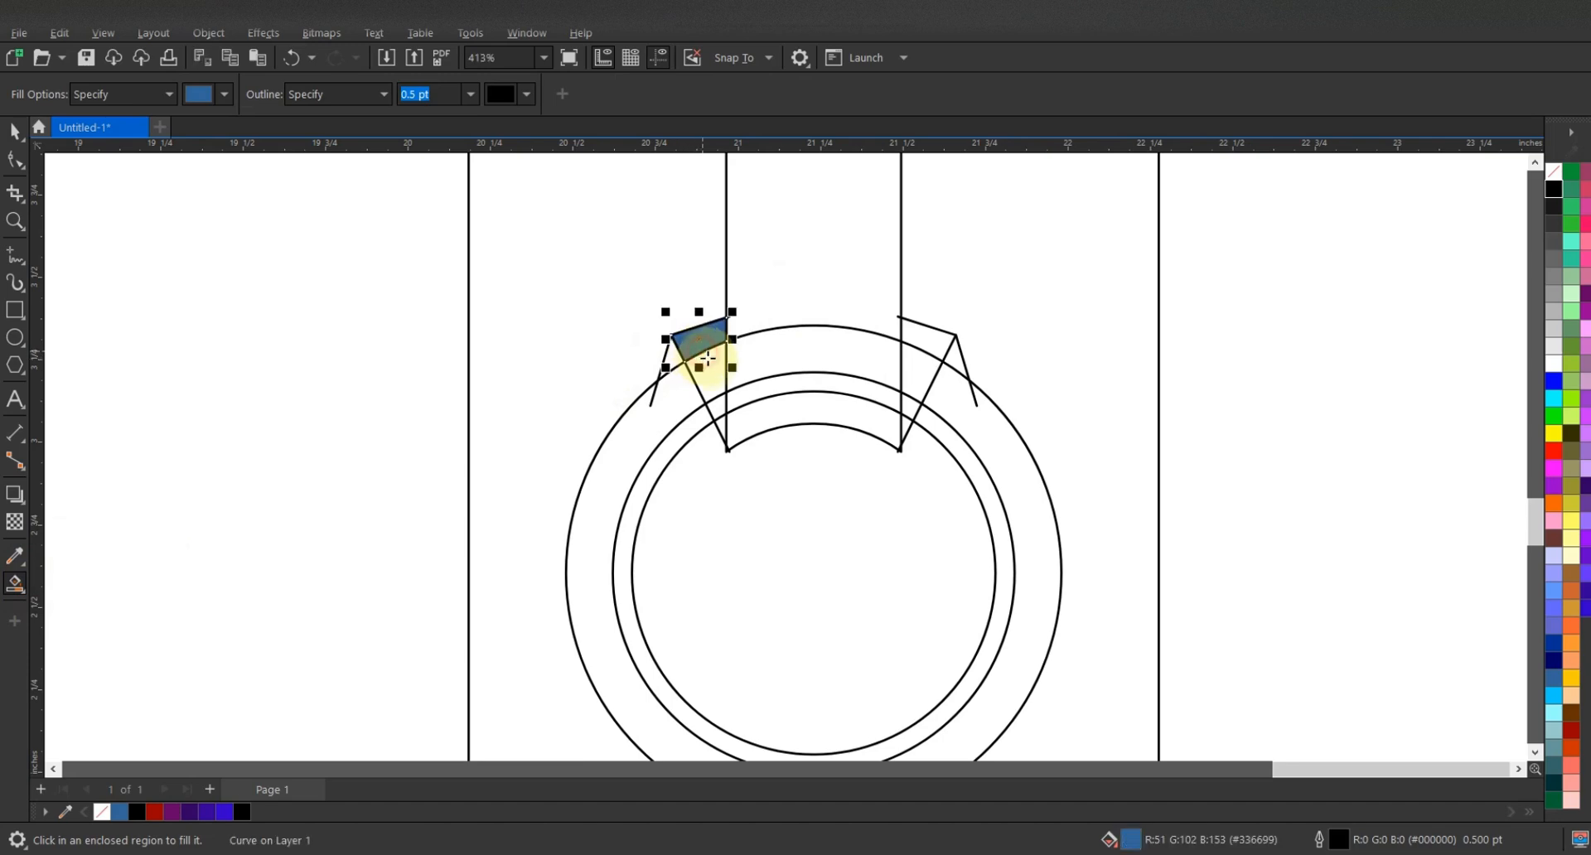
{"action": "left_click", "coordinate": [708, 390]}
{"action": "left_click", "coordinate": [717, 418]}
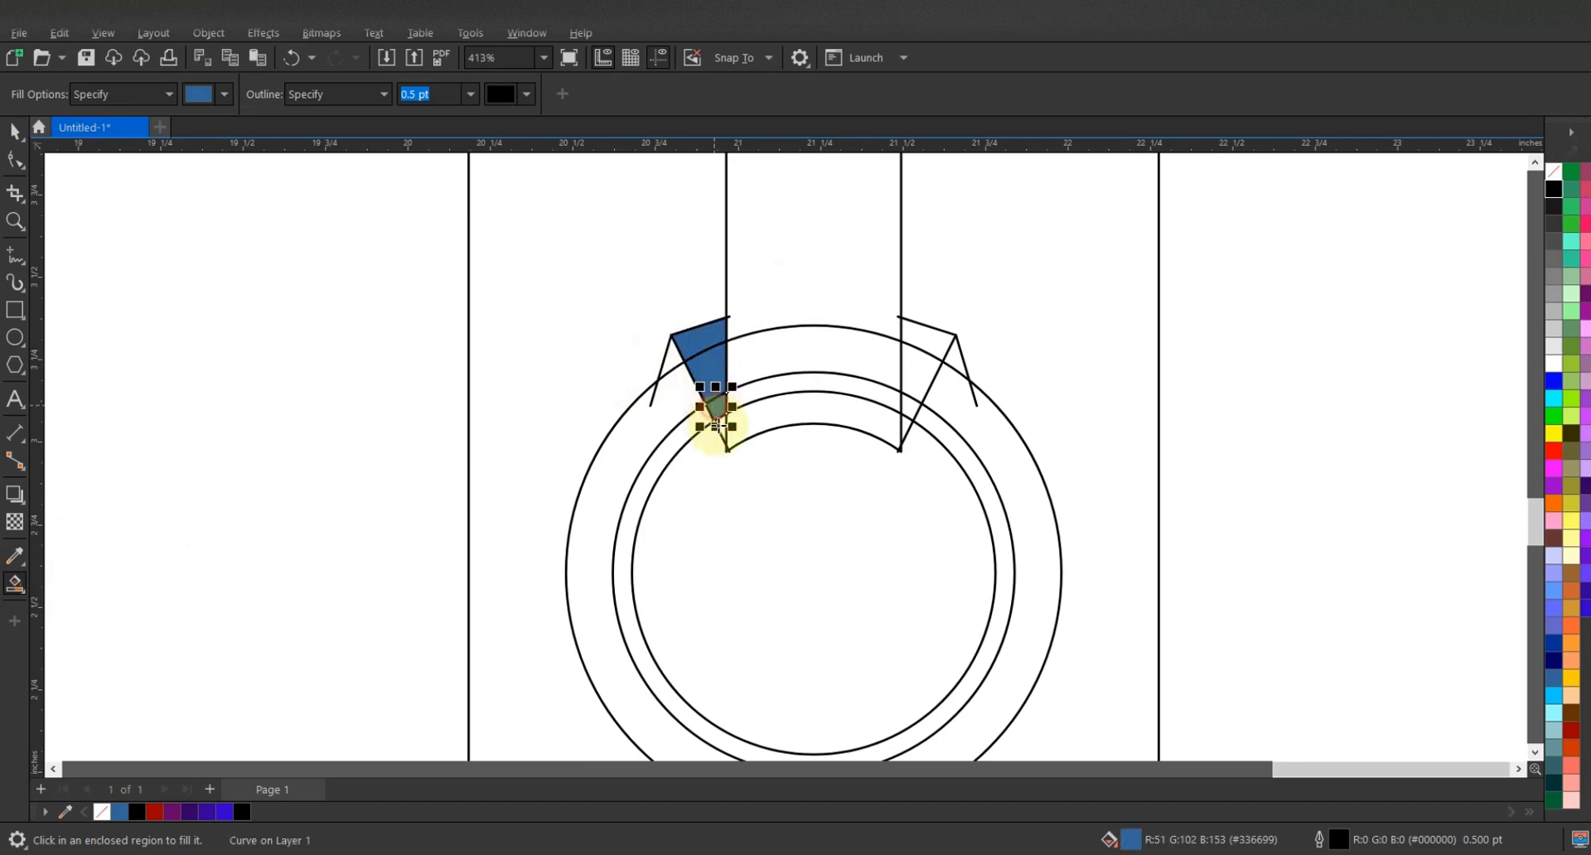
{"action": "left_click", "coordinate": [674, 356]}
{"action": "left_click", "coordinate": [916, 333]}
{"action": "left_click", "coordinate": [911, 369]}
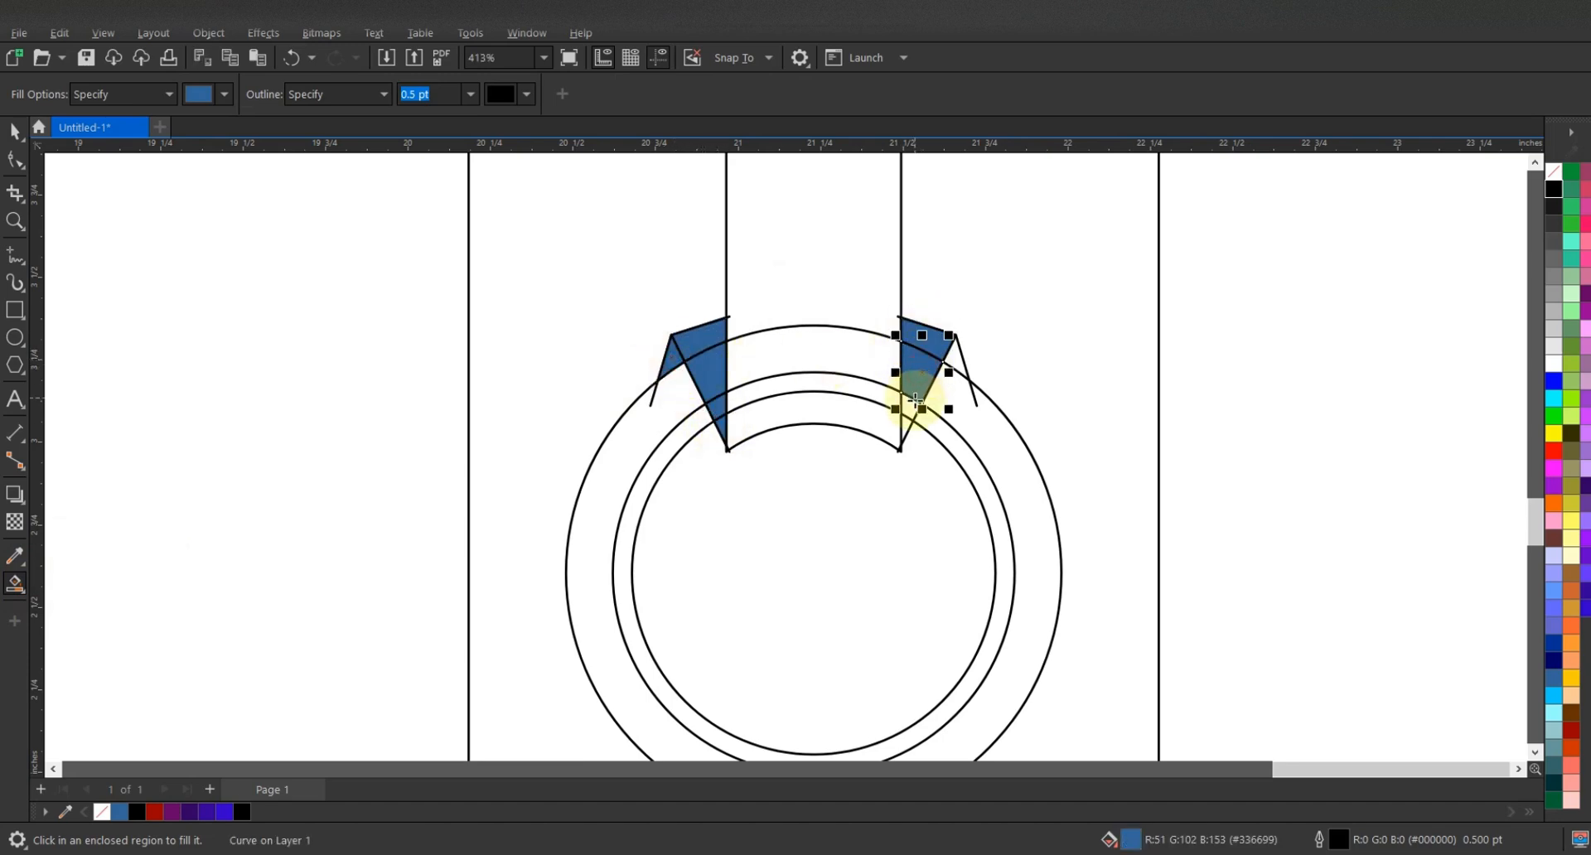
{"action": "left_click", "coordinate": [908, 407]}
{"action": "left_click", "coordinate": [908, 429]}
{"action": "left_click", "coordinate": [957, 357]}
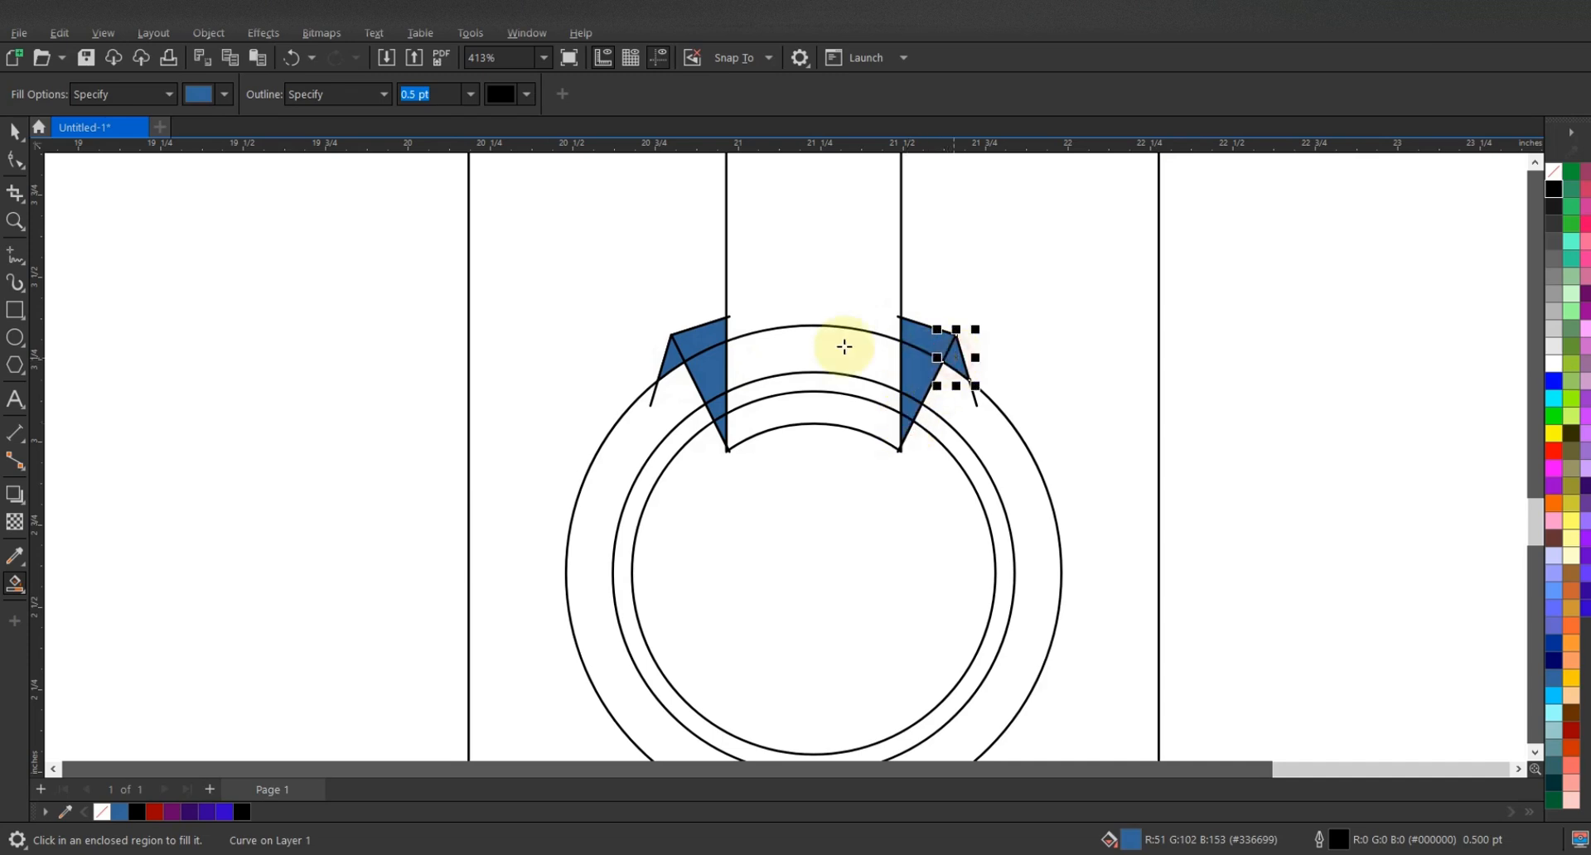
Delete the original flap line groups on both sides of the rectangle, keeping the blue filled pieces
{"action": "left_click", "coordinate": [13, 131]}
{"action": "left_click", "coordinate": [154, 249]}
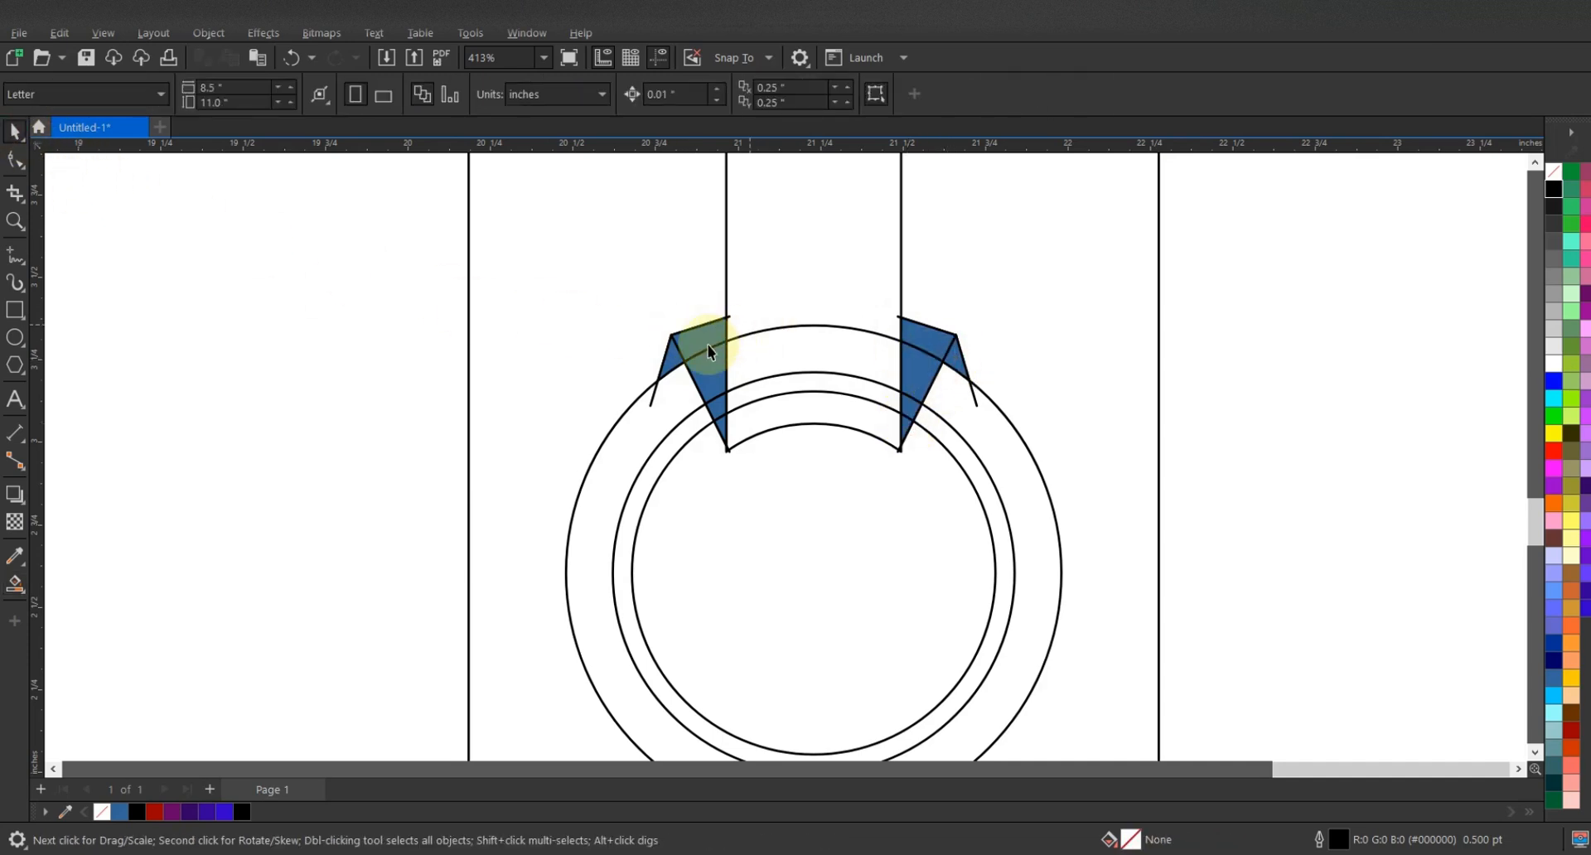
{"action": "left_click", "coordinate": [652, 401]}
{"action": "left_click", "coordinate": [763, 401]}
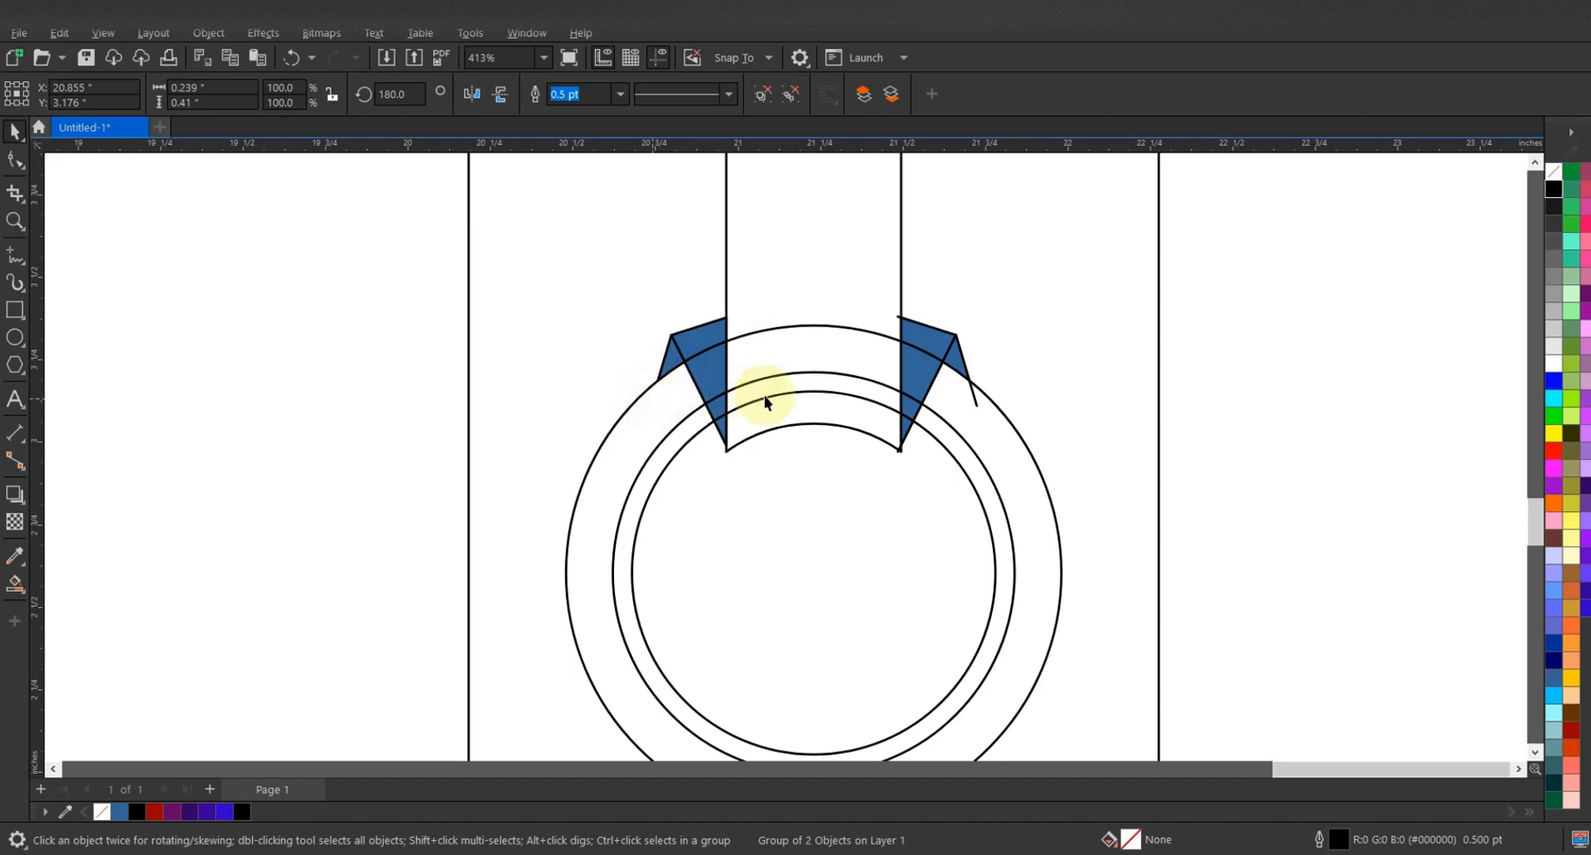
{"action": "left_click", "coordinate": [976, 402]}
{"action": "left_click", "coordinate": [997, 375]}
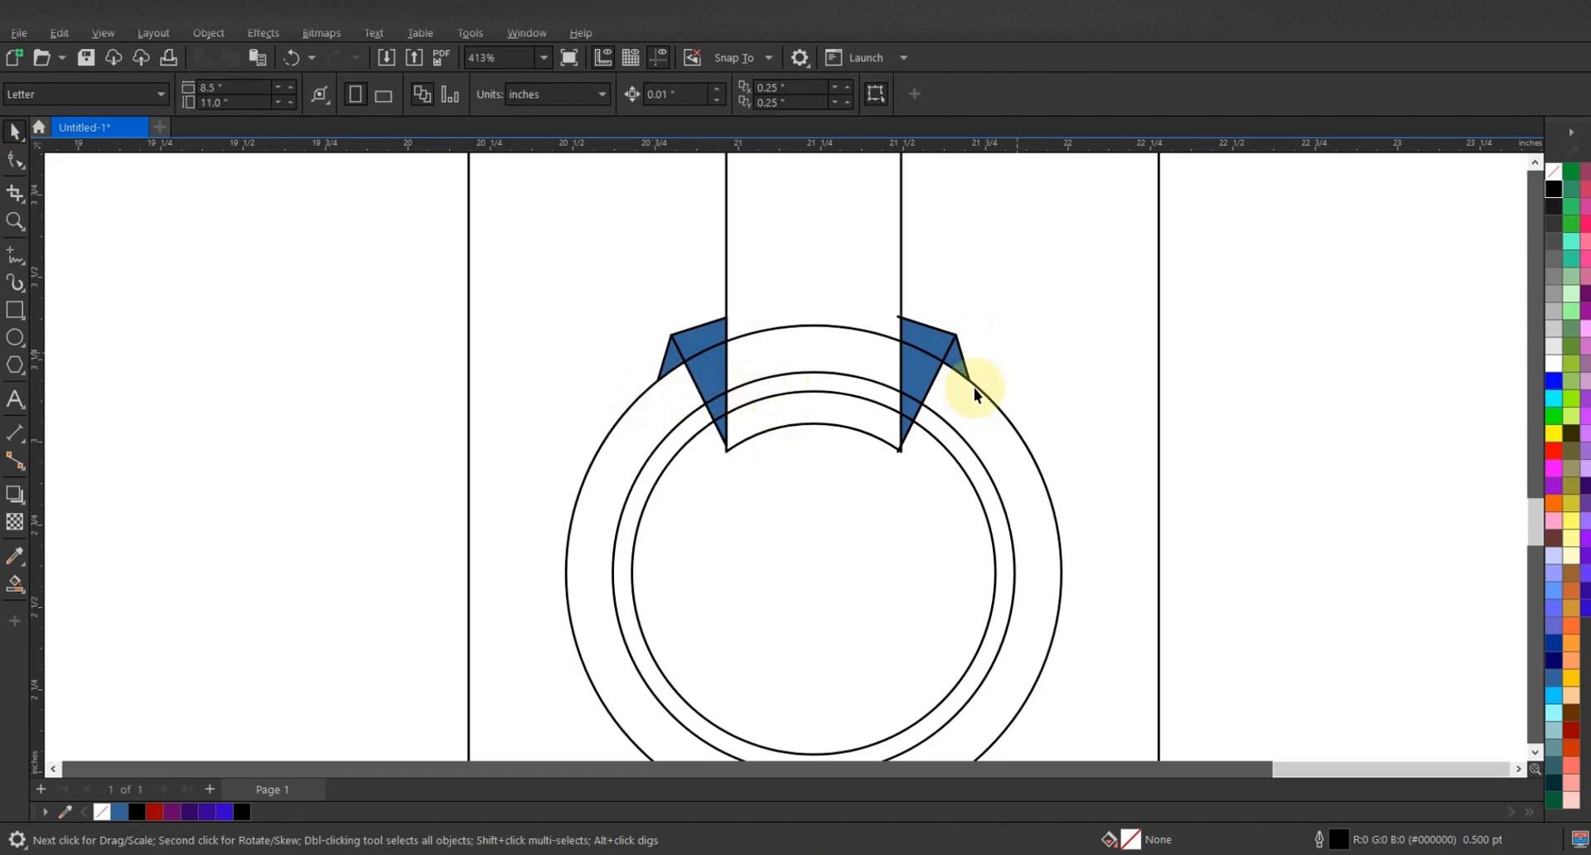
Weld the four blue pieces of the left triangular flap into a single shape
{"action": "left_click", "coordinate": [898, 454]}
{"action": "left_click", "coordinate": [1171, 306]}
{"action": "scroll", "coordinate": [807, 341], "scroll_direction": "down", "scroll_amount": 1}
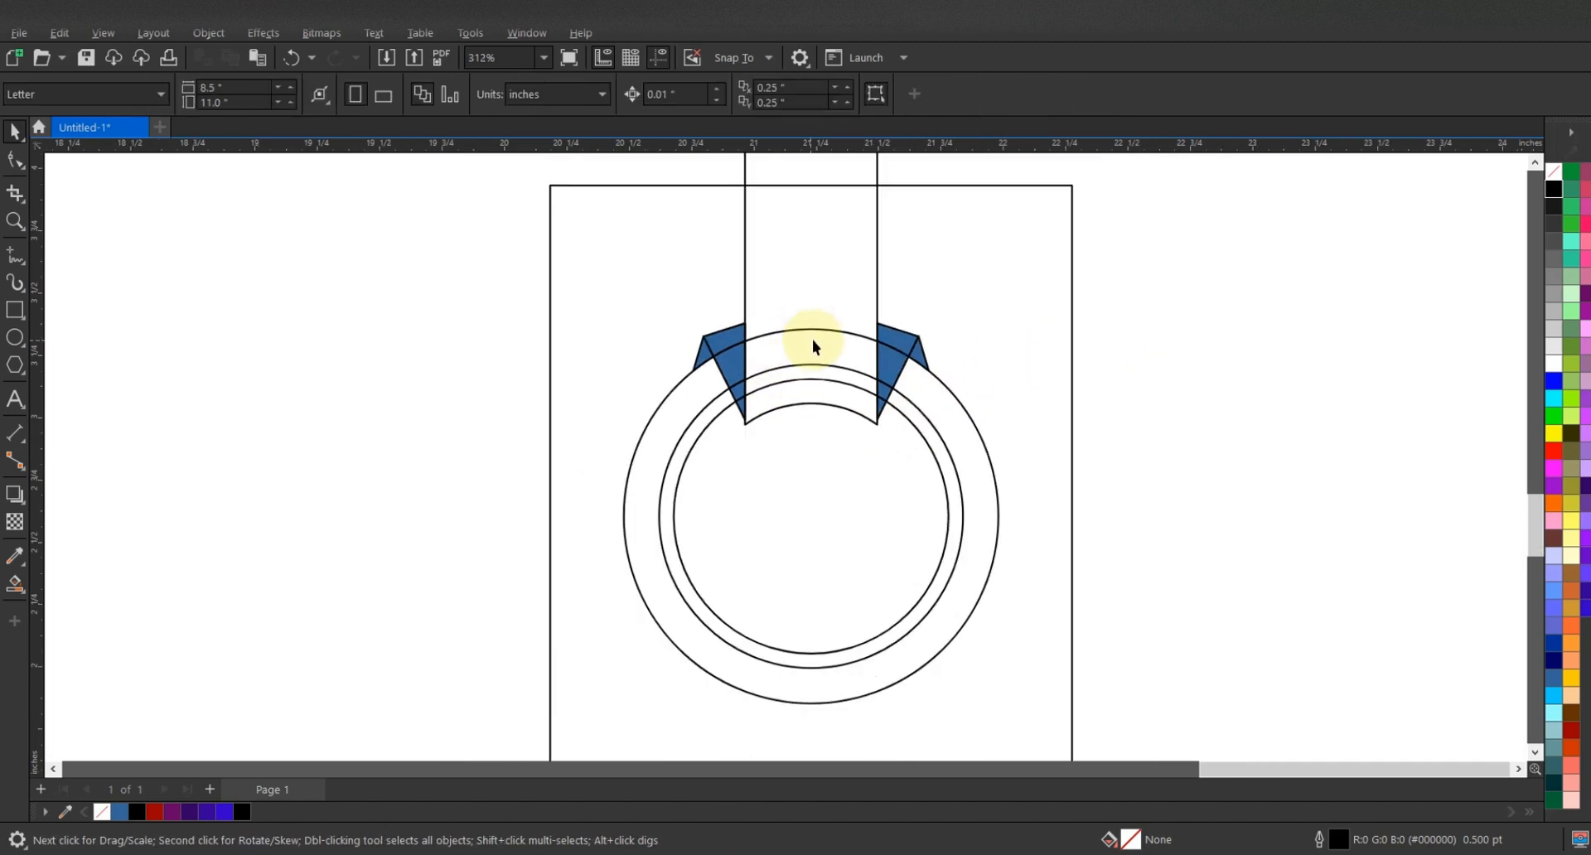
{"action": "left_click", "coordinate": [723, 353]}
{"action": "left_click", "coordinate": [729, 369], "text": "shift"}
{"action": "scroll", "coordinate": [736, 379], "scroll_direction": "up", "scroll_amount": 1}
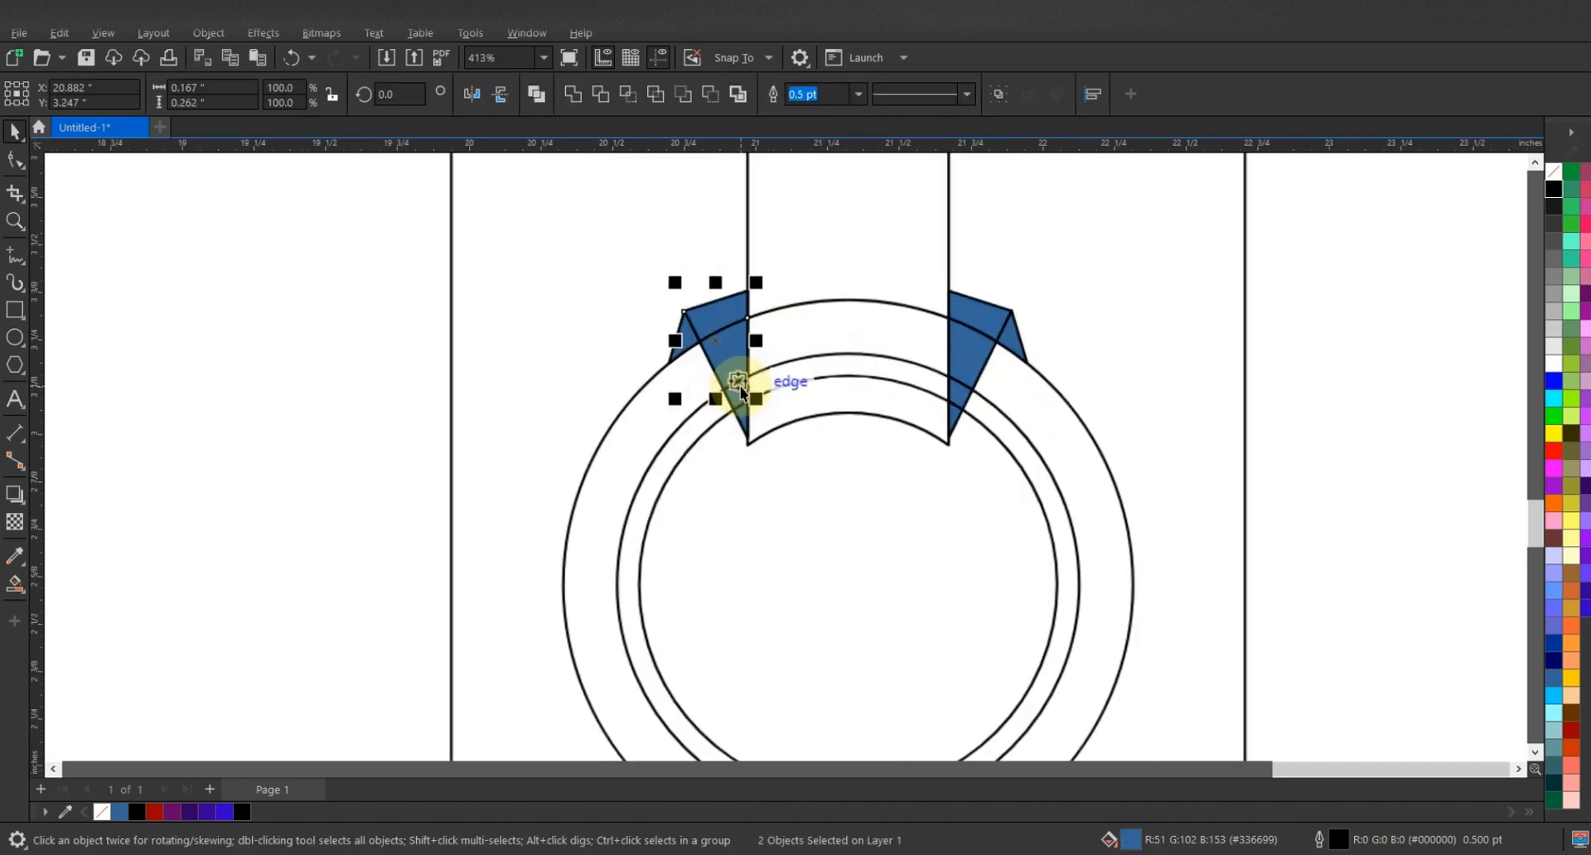
{"action": "scroll", "coordinate": [739, 386], "scroll_direction": "up", "scroll_amount": 1}
{"action": "left_click", "coordinate": [735, 406], "text": "shift"}
{"action": "left_click", "coordinate": [740, 432], "text": "shift"}
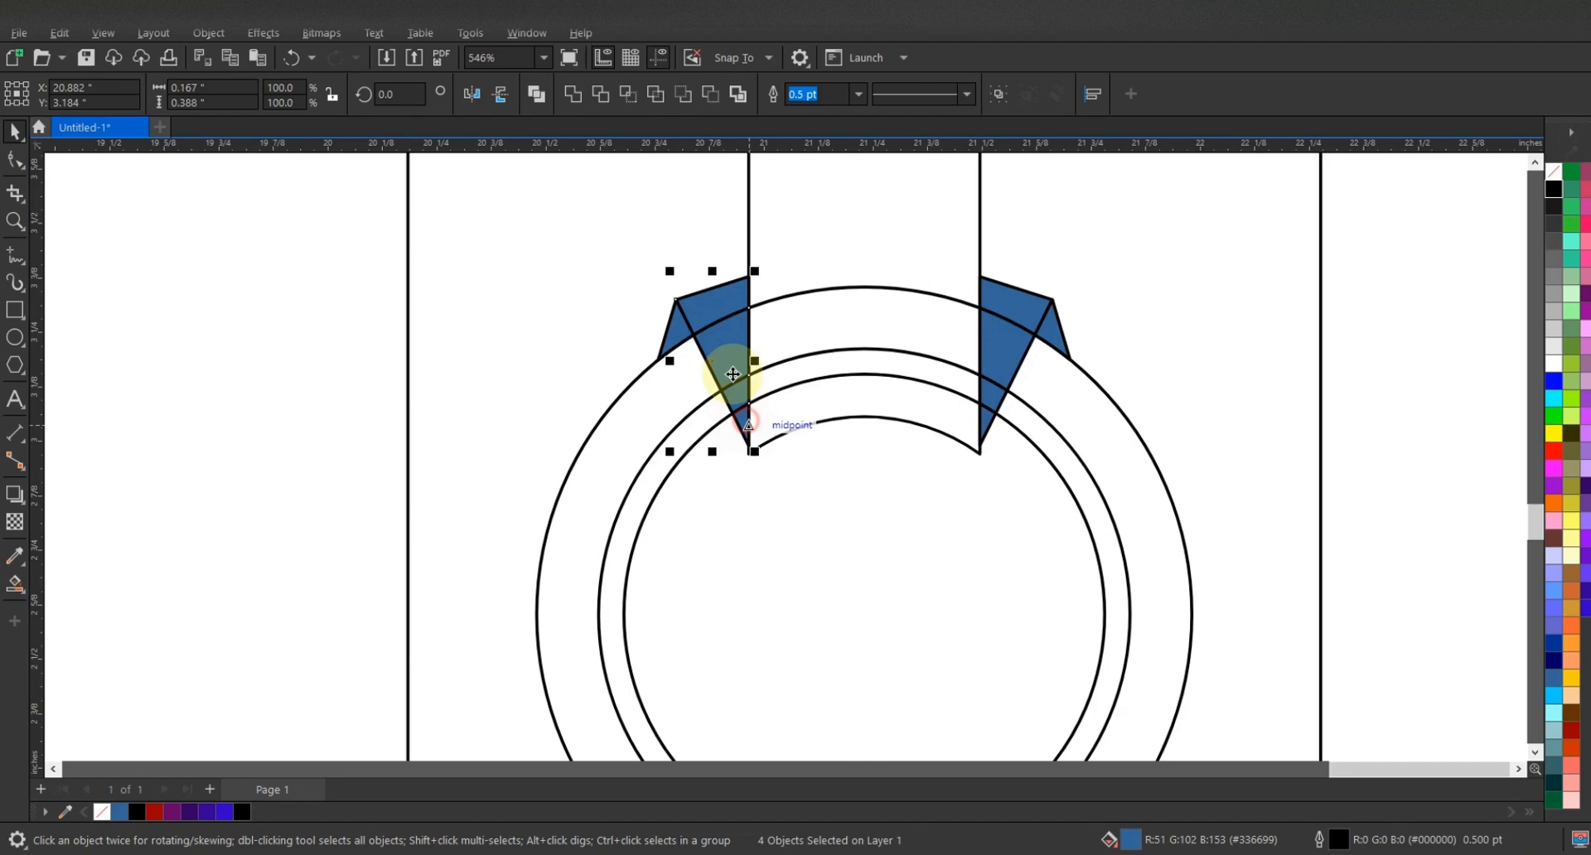
{"action": "left_click", "coordinate": [553, 105]}
Weld the four blue pieces of the right triangular flap into a single shape
{"action": "left_click", "coordinate": [1024, 352]}
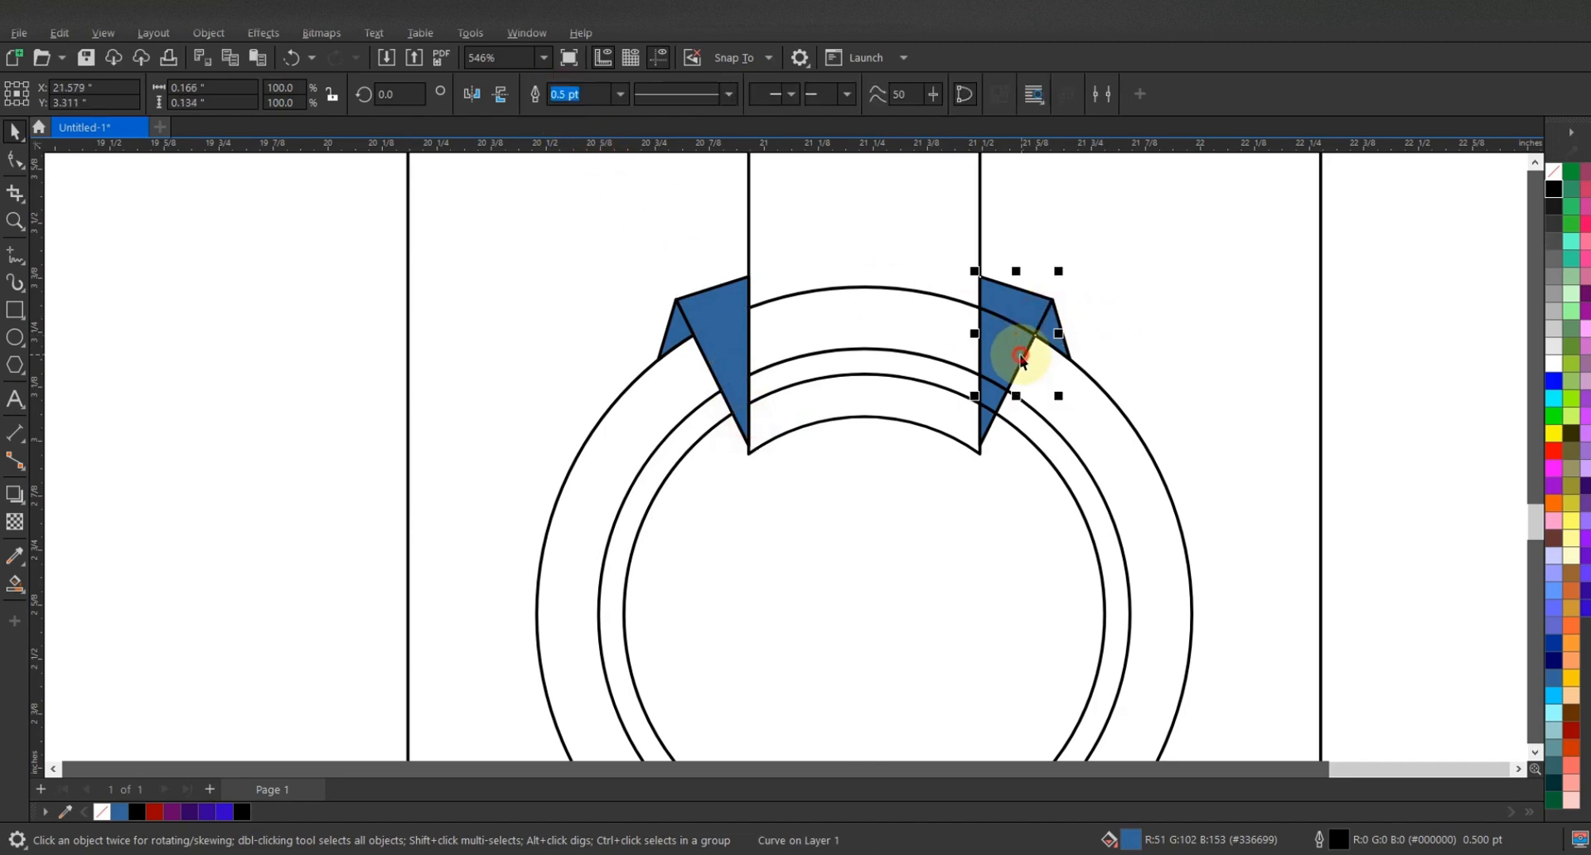
{"action": "left_click", "coordinate": [988, 394], "text": "shift"}
{"action": "left_click", "coordinate": [986, 419], "text": "shift"}
{"action": "left_click", "coordinate": [984, 437], "text": "shift"}
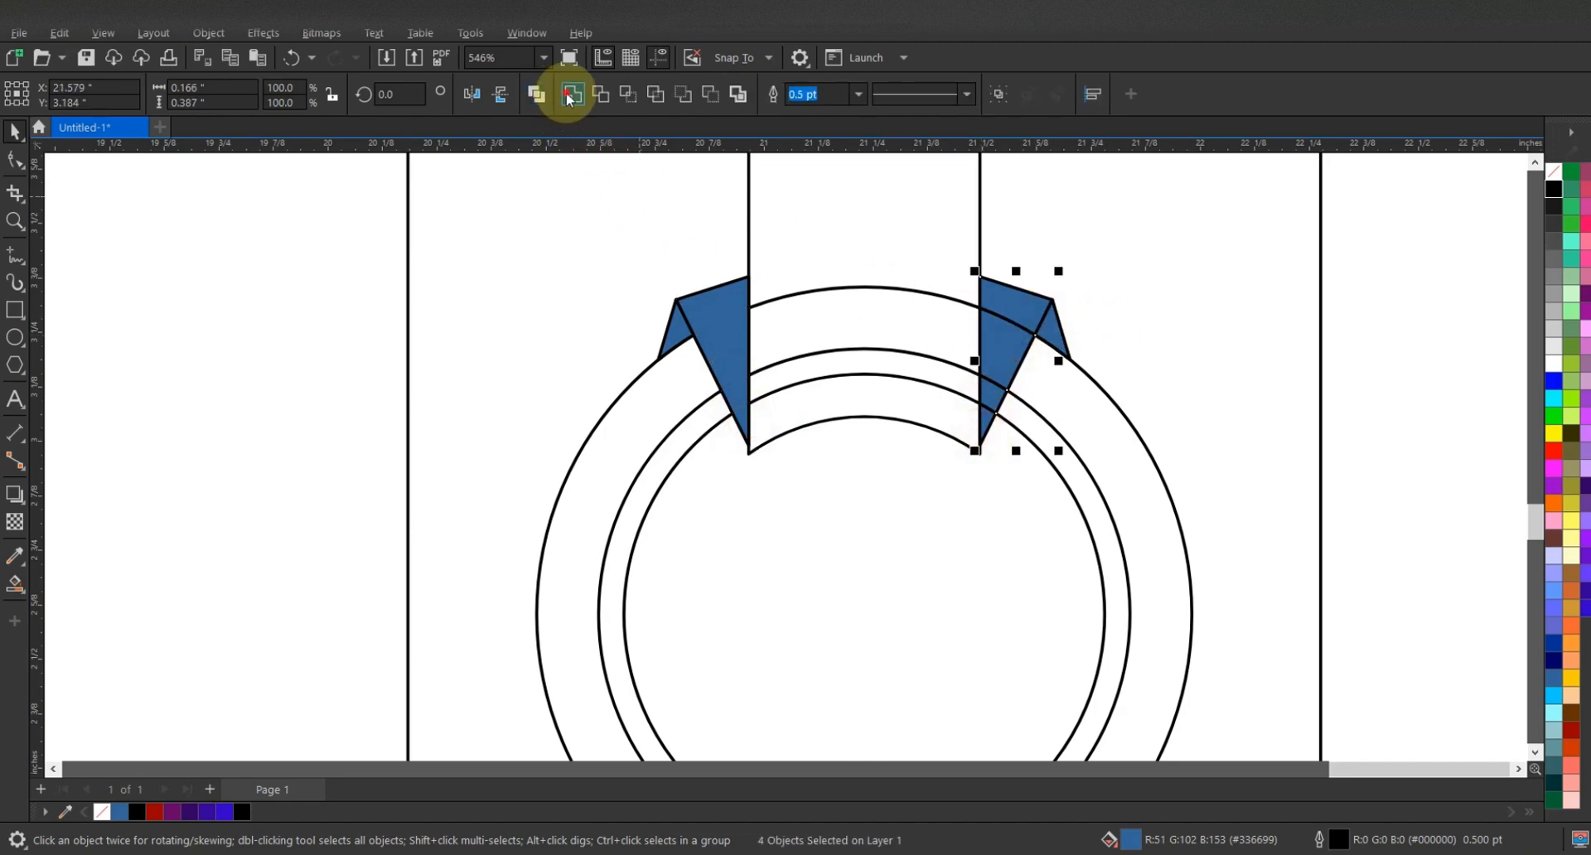
{"action": "left_click", "coordinate": [570, 98]}
{"action": "left_click", "coordinate": [337, 284]}
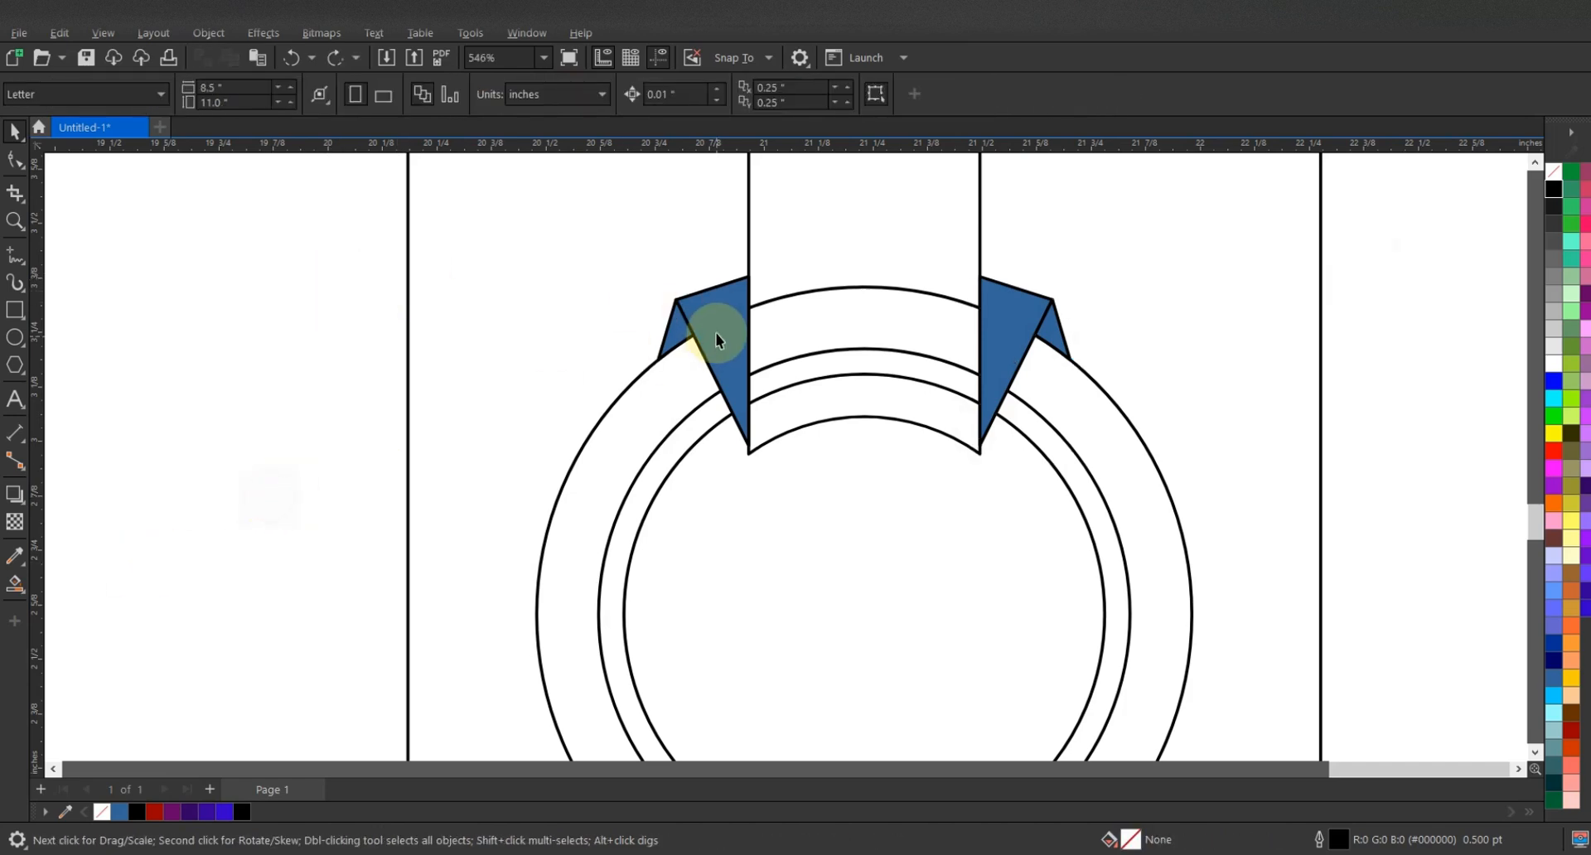
Give the small corner piece beside the left flap a linear fountain fill in red and dark red
{"action": "left_click", "coordinate": [681, 338]}
{"action": "left_click", "coordinate": [23, 588]}
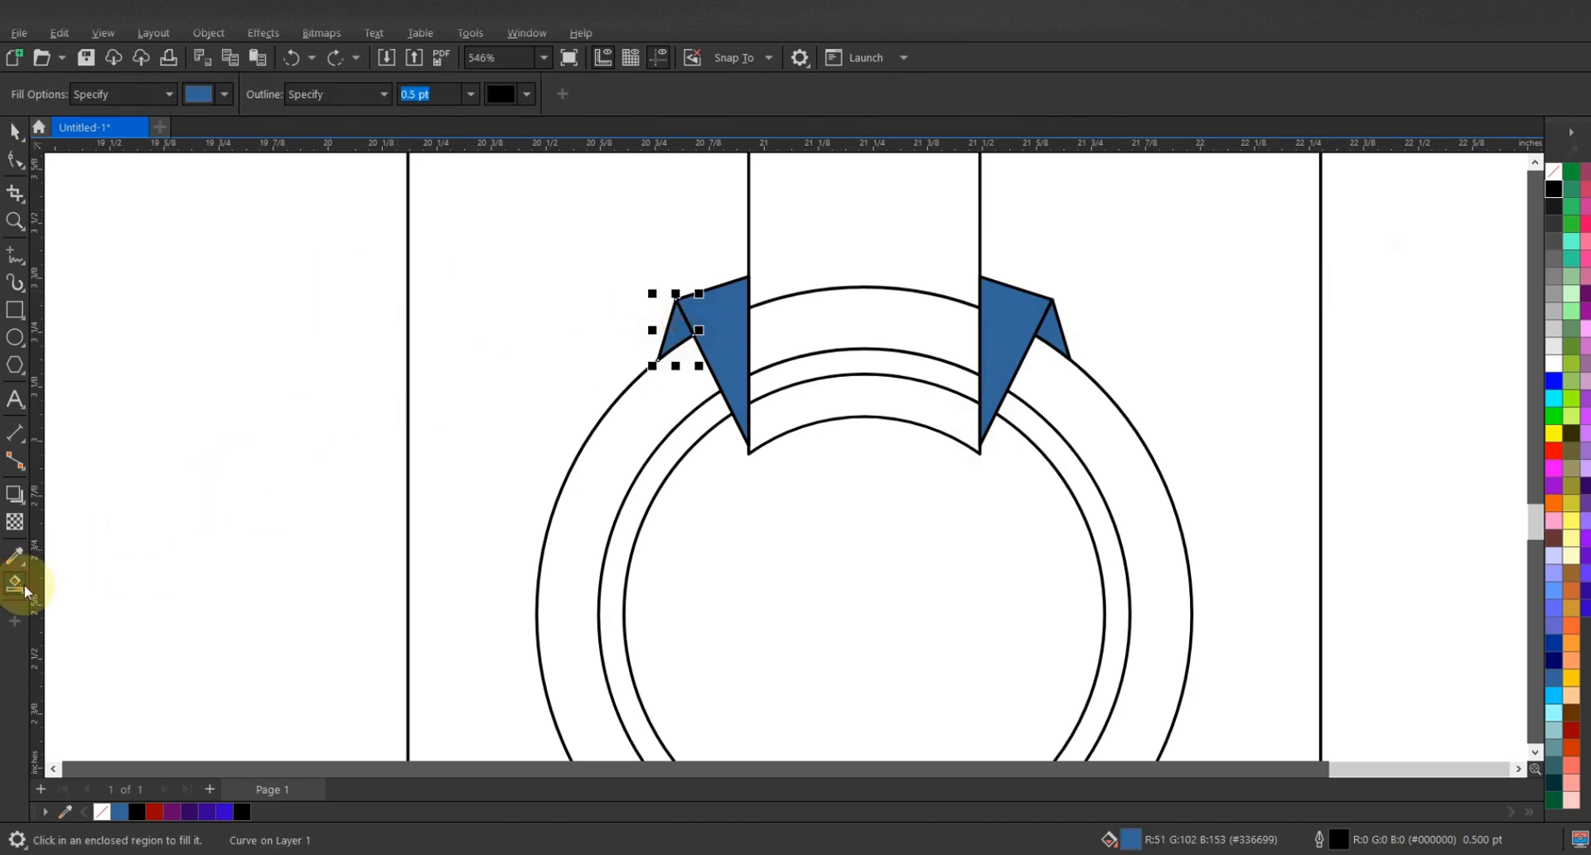
{"action": "left_click", "coordinate": [25, 595]}
{"action": "left_click", "coordinate": [83, 585]}
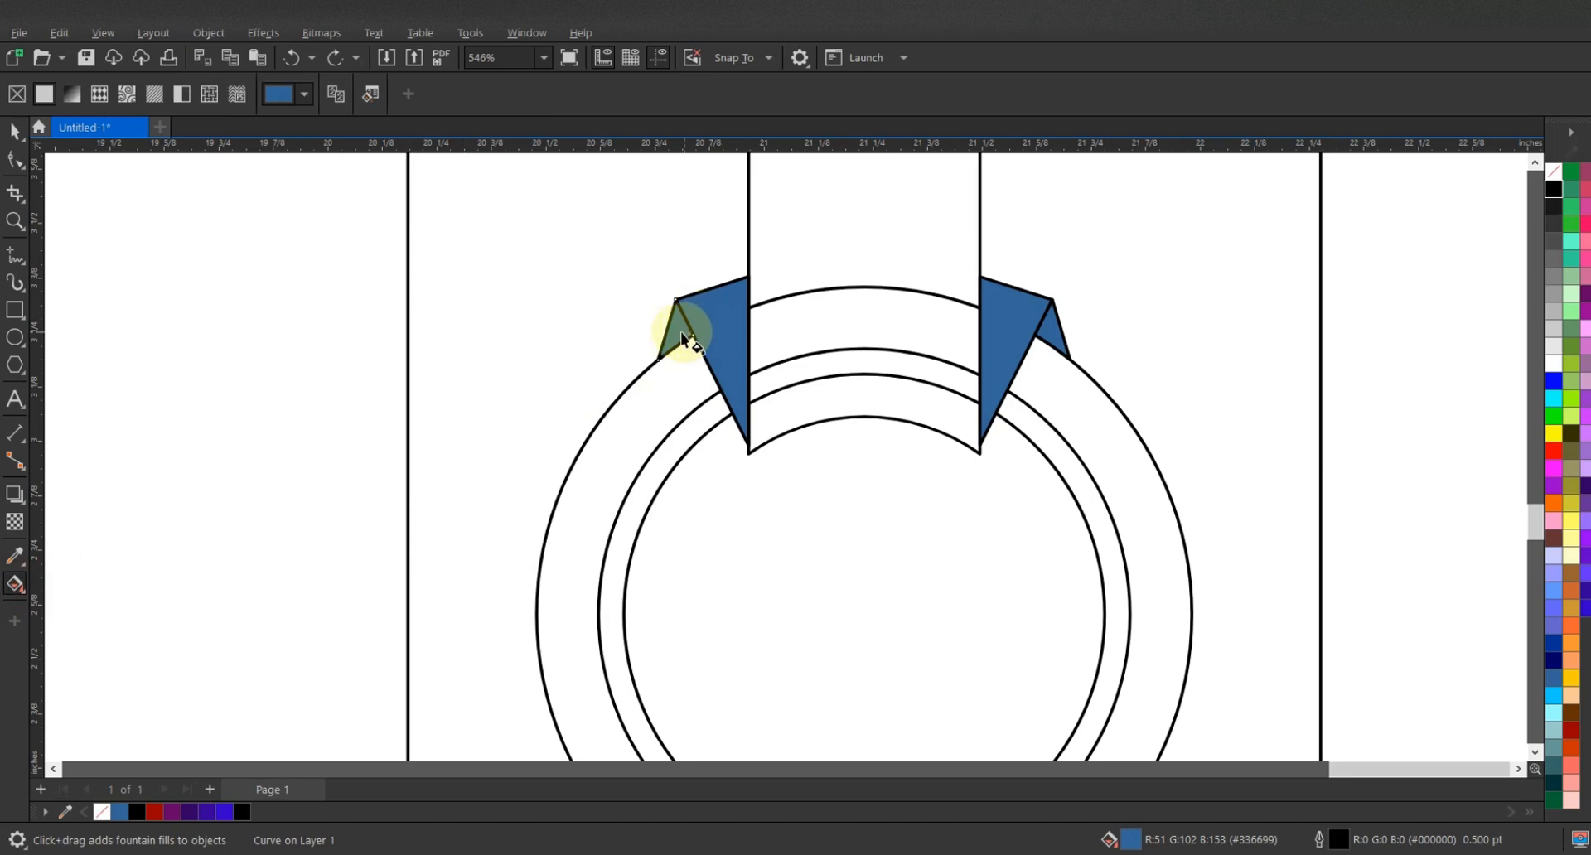
{"action": "left_click_drag", "start_coordinate": [694, 342], "coordinate": [695, 340]}
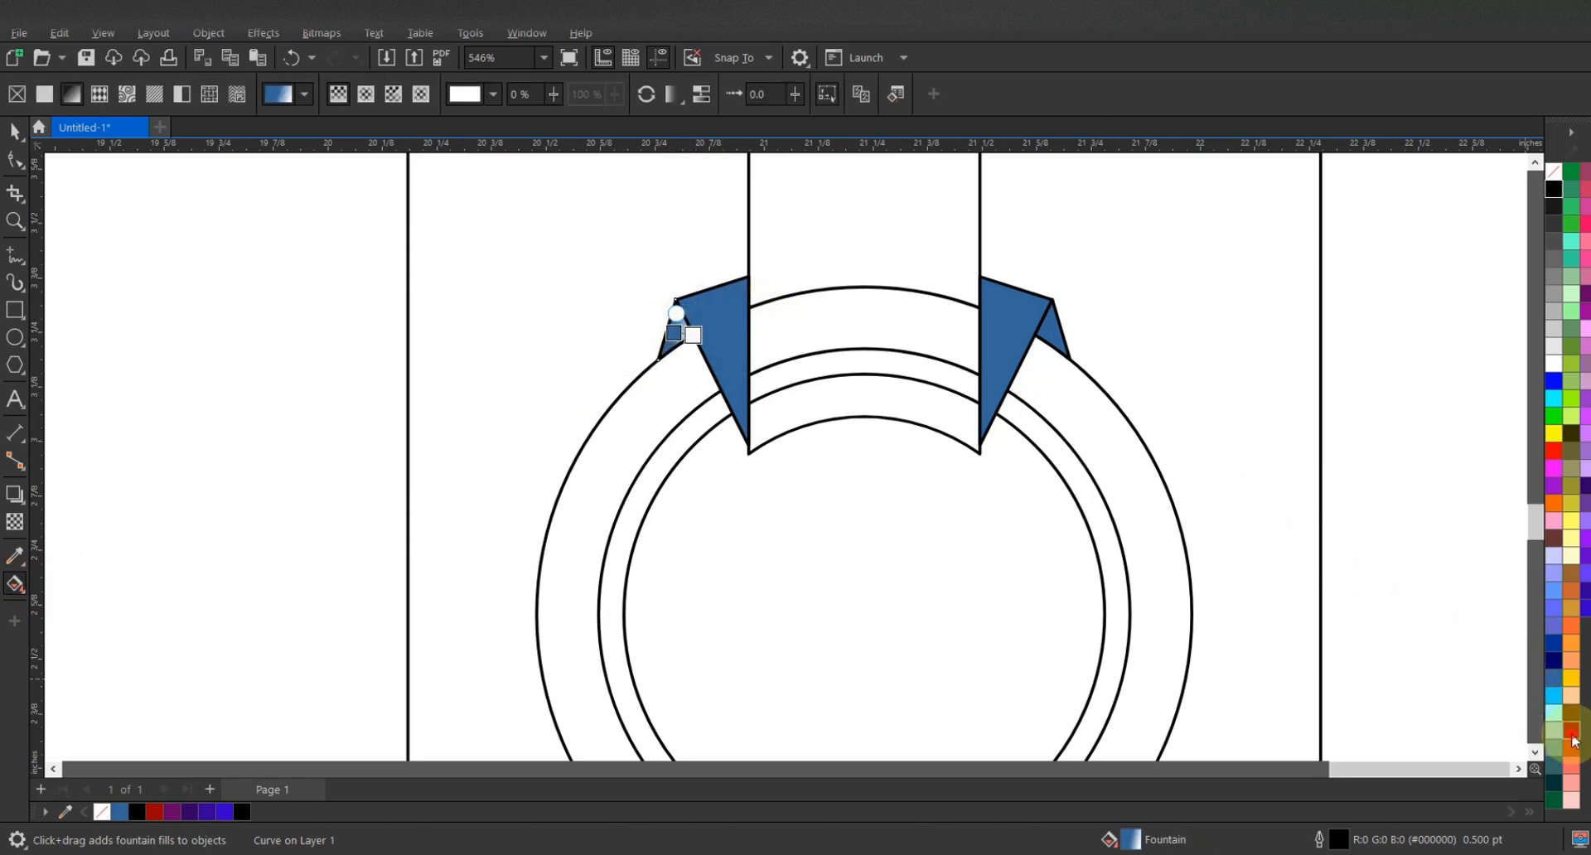
{"action": "left_click_drag", "start_coordinate": [1575, 740], "coordinate": [693, 335]}
{"action": "left_click_drag", "start_coordinate": [1578, 735], "coordinate": [668, 332]}
Give the small corner piece beside the right flap a linear fountain fill from red to dark brown
{"action": "left_click_drag", "start_coordinate": [1037, 328], "coordinate": [1061, 336]}
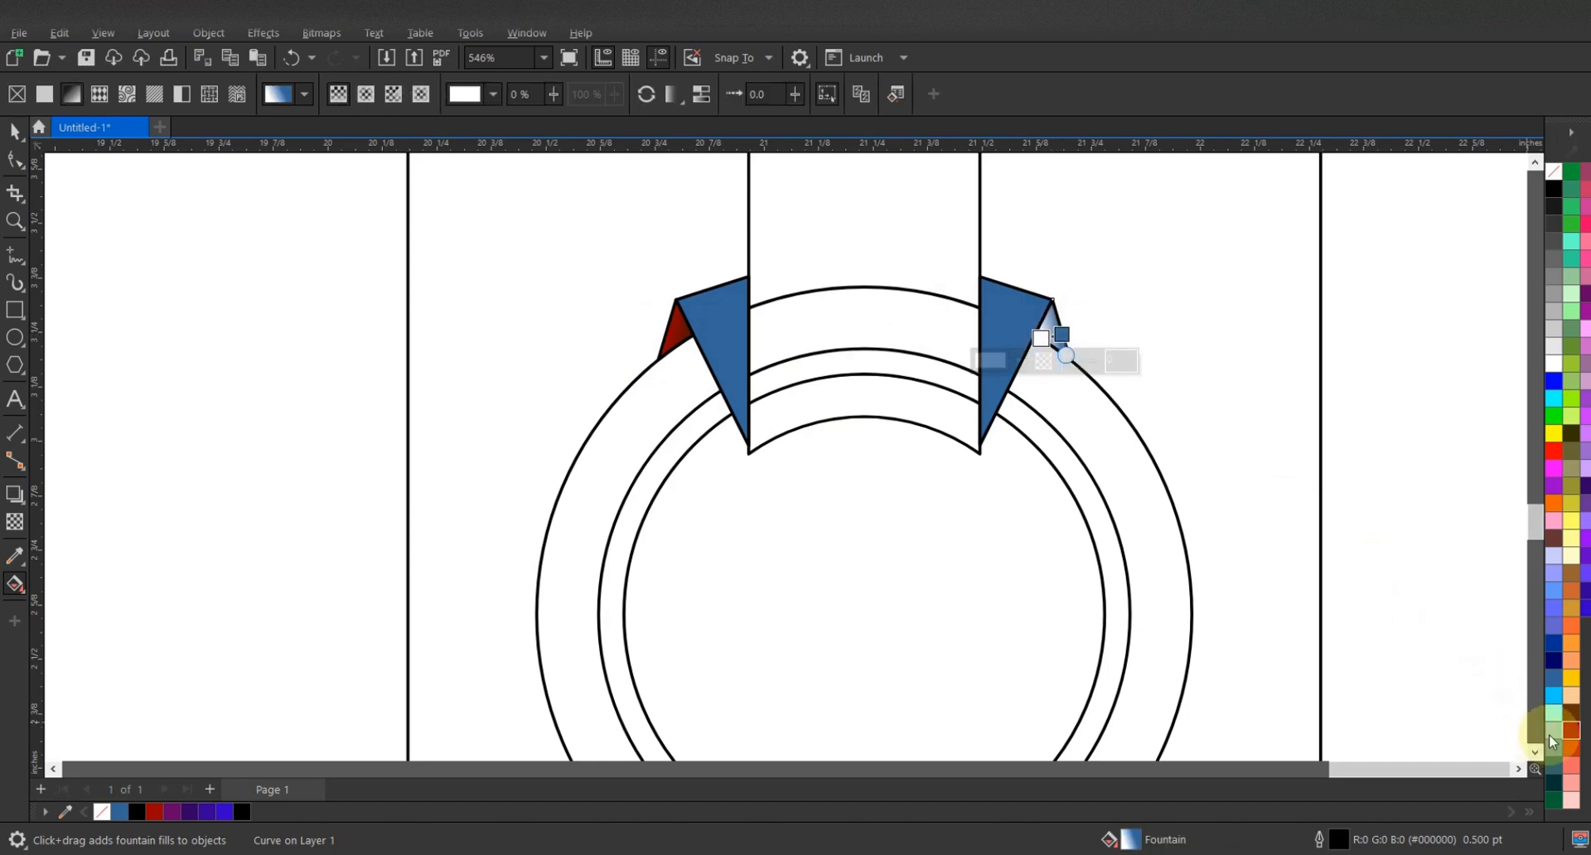
{"action": "left_click_drag", "start_coordinate": [1571, 735], "coordinate": [1062, 336]}
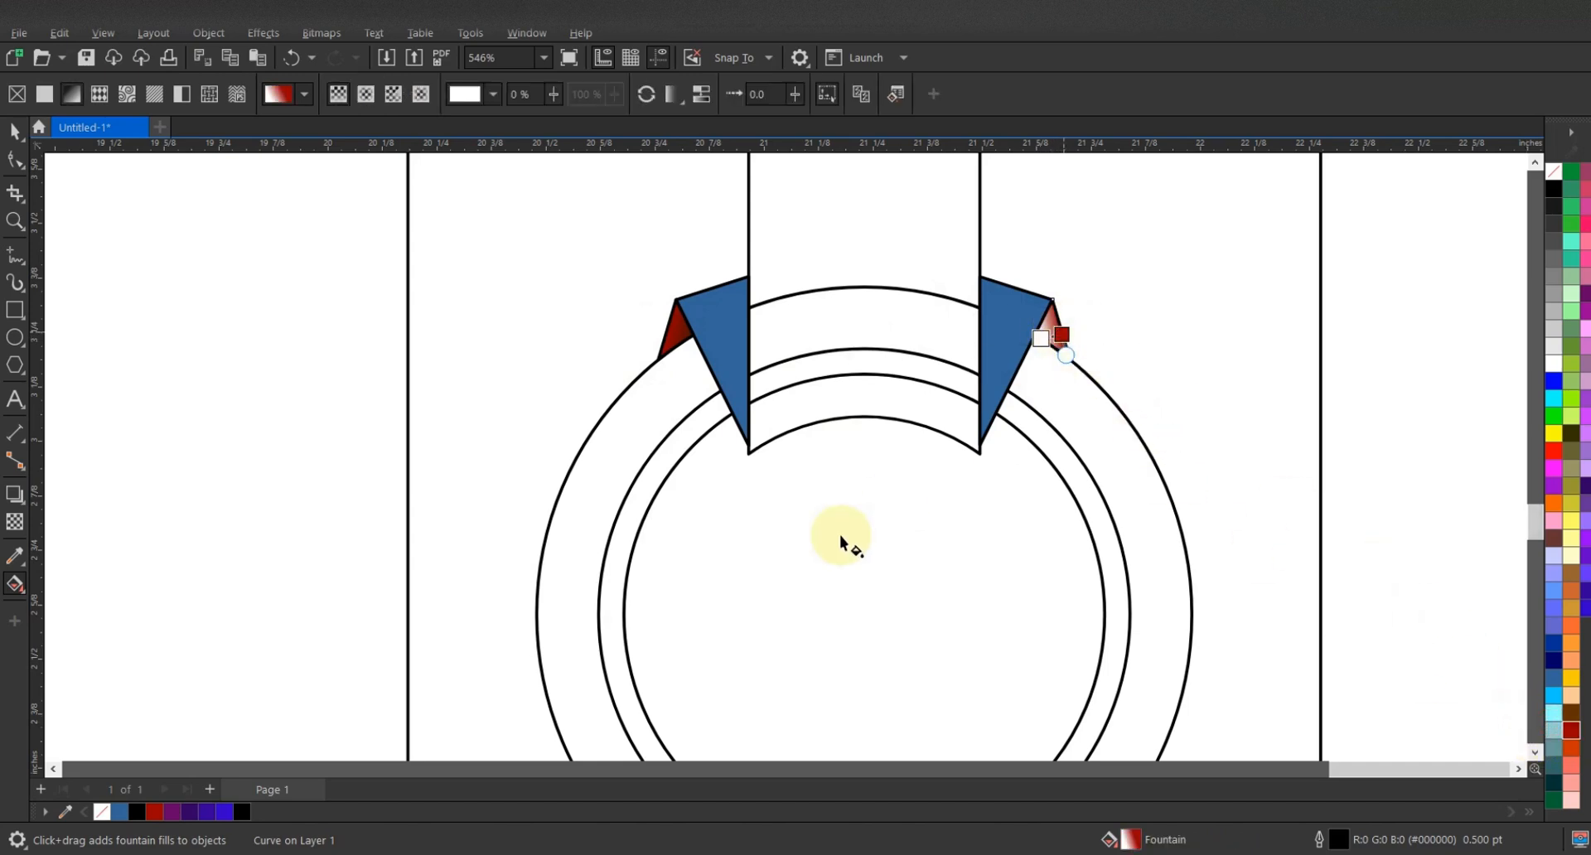
{"action": "left_click", "coordinate": [1571, 731]}
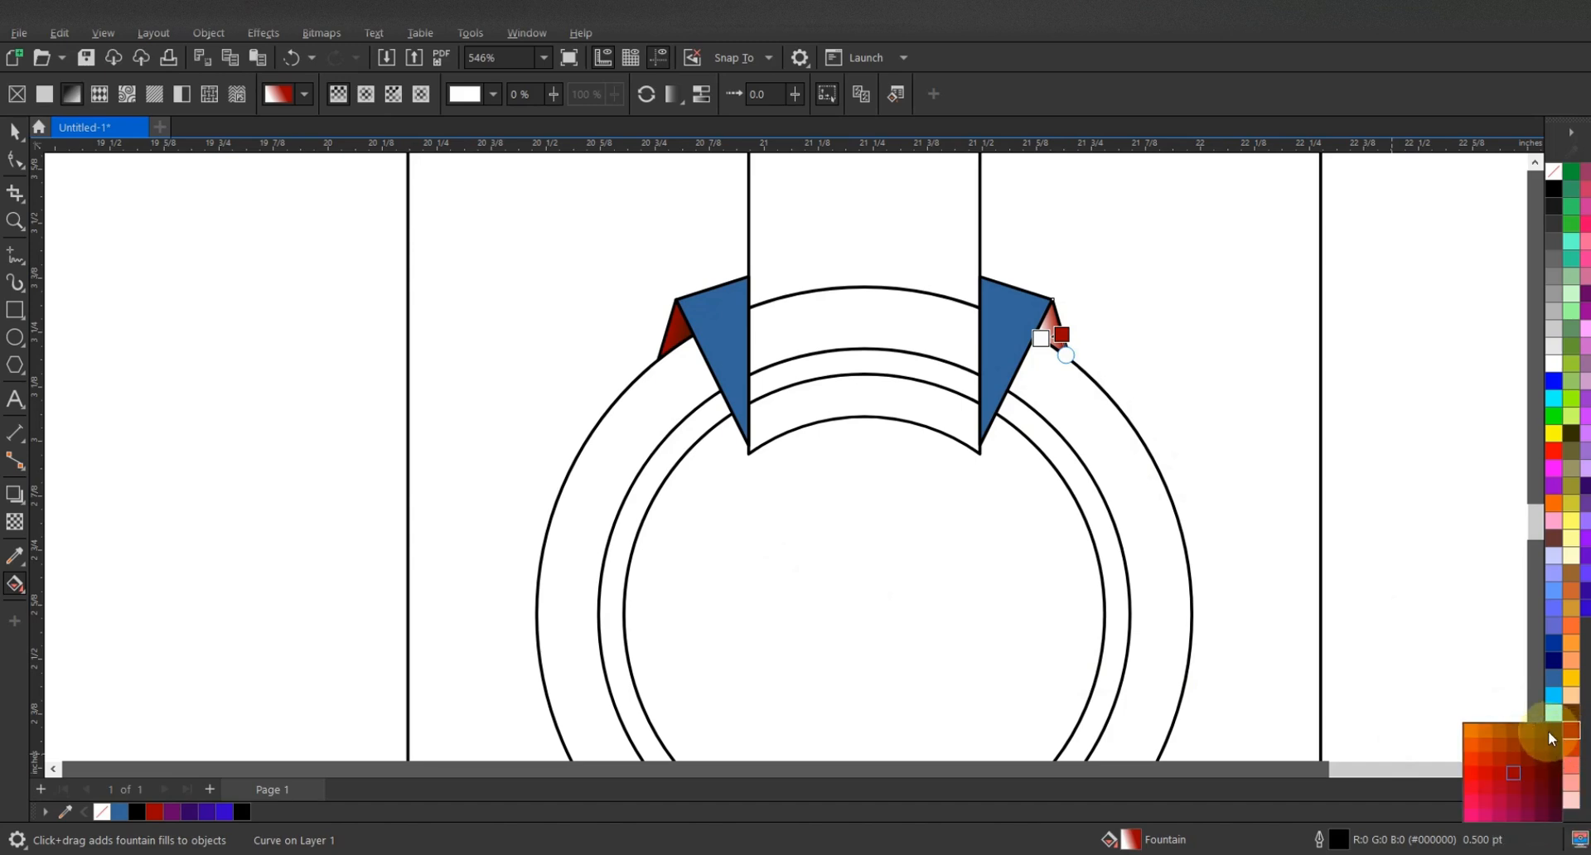
{"action": "left_click_drag", "start_coordinate": [1557, 748], "coordinate": [1034, 336]}
{"action": "left_click", "coordinate": [1061, 337]}
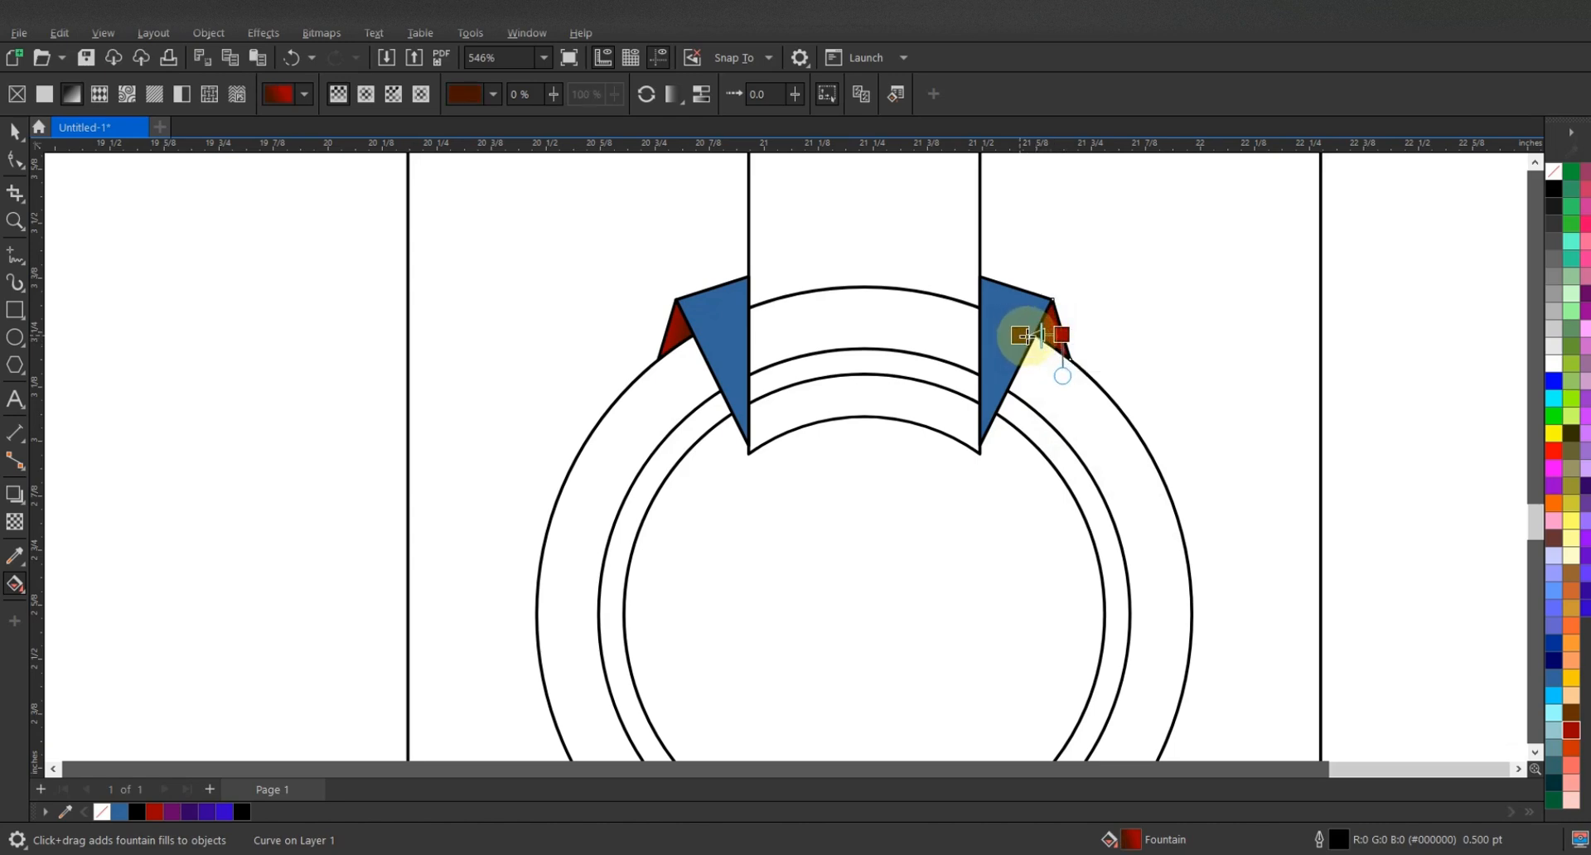
{"action": "left_click", "coordinate": [14, 130]}
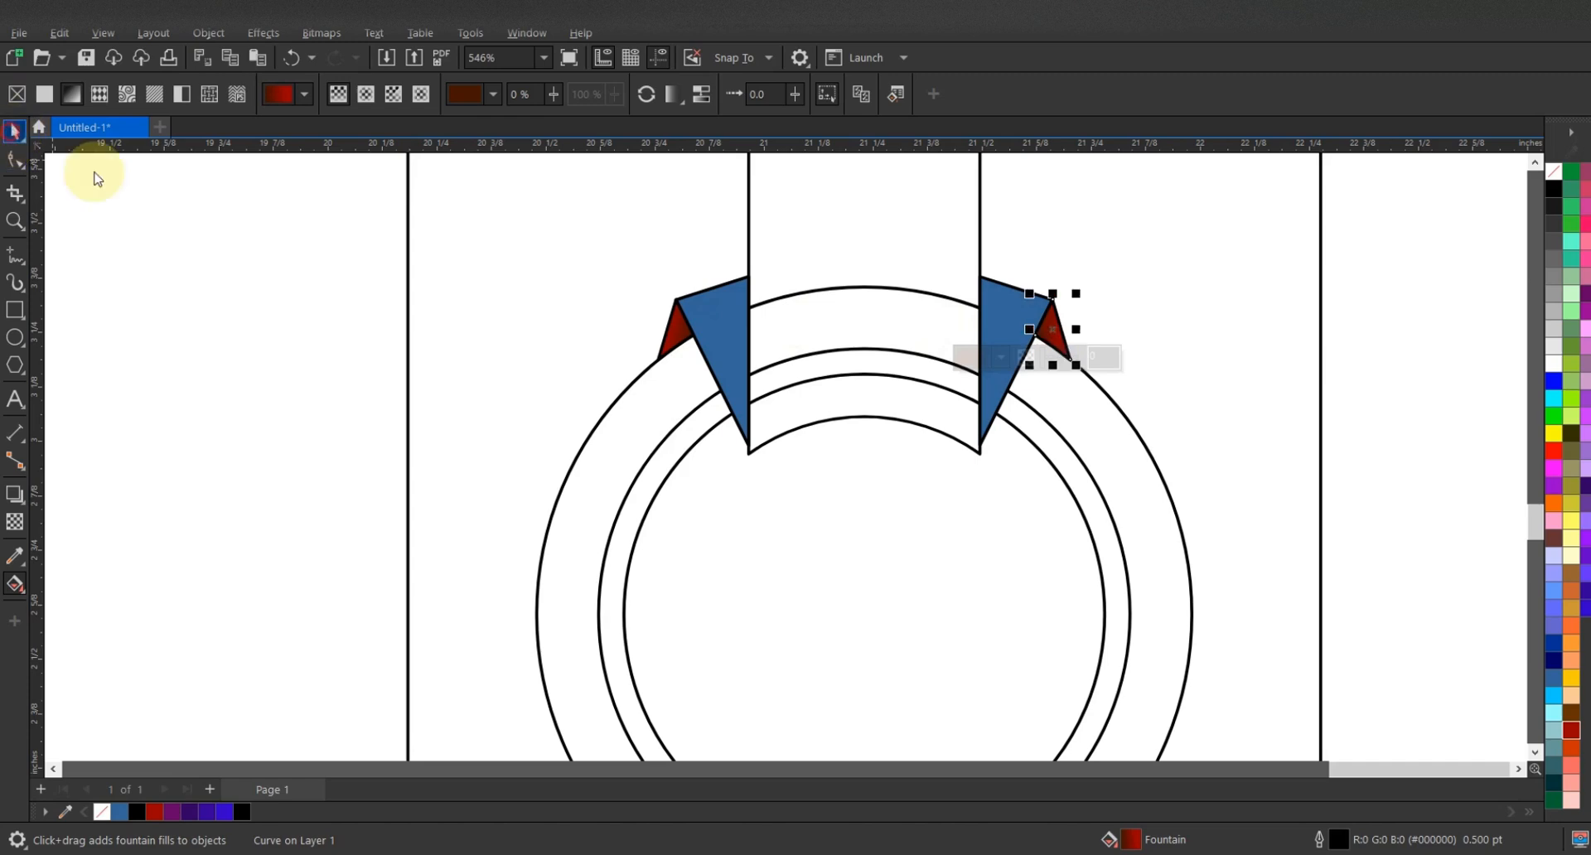
Apply a linear fountain fill to the left flap, running from red at its upper edge to dark brown at its lower tip
{"action": "left_click", "coordinate": [720, 316]}
{"action": "left_click", "coordinate": [14, 584]}
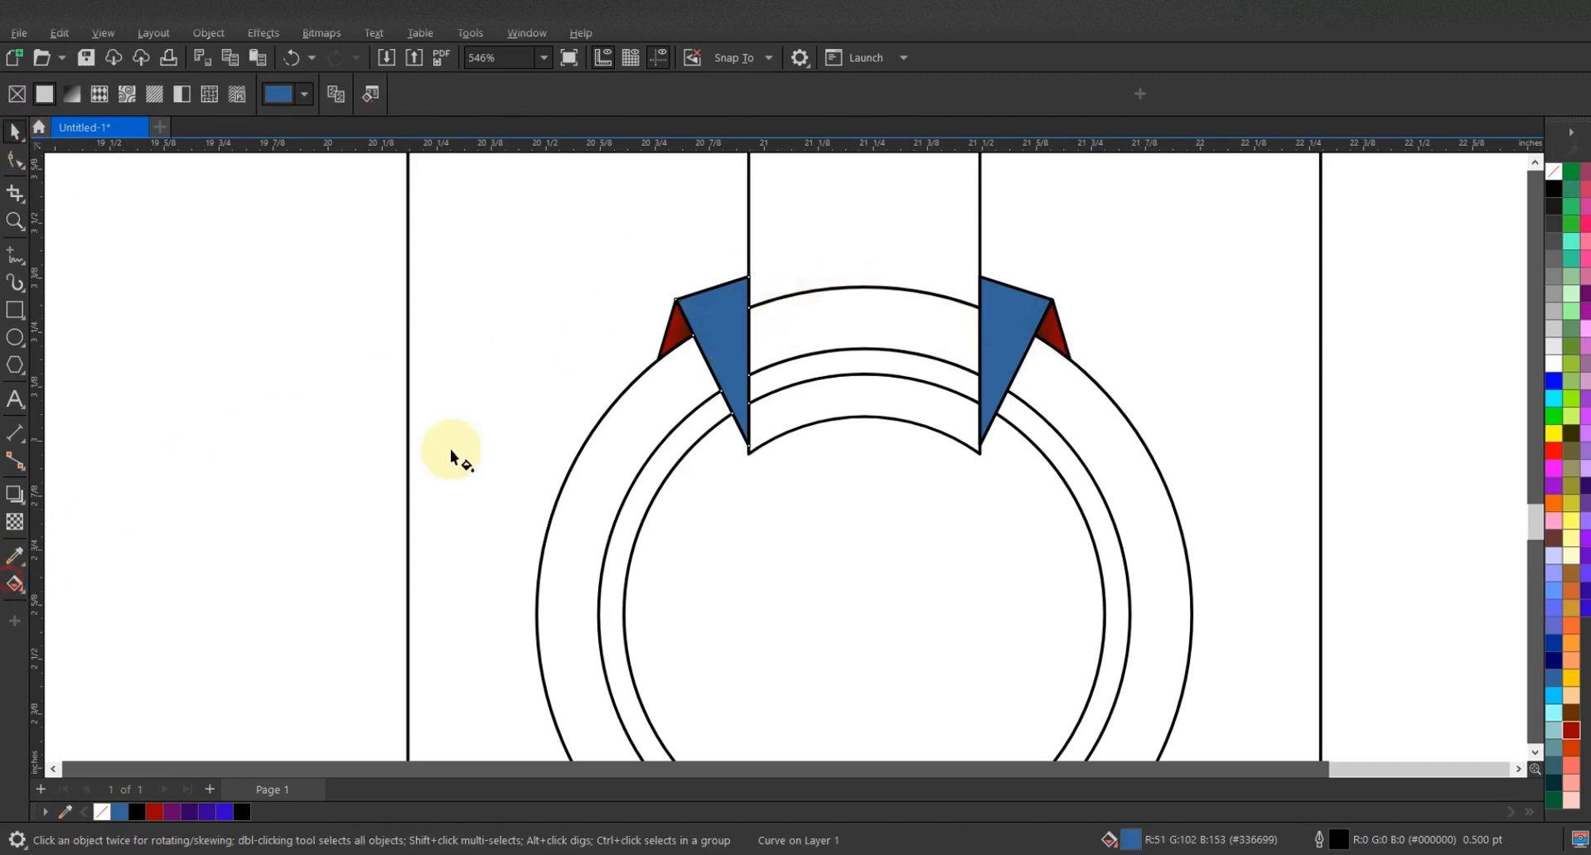
{"action": "left_click_drag", "start_coordinate": [709, 311], "coordinate": [772, 415]}
{"action": "left_click_drag", "start_coordinate": [1571, 729], "coordinate": [709, 310]}
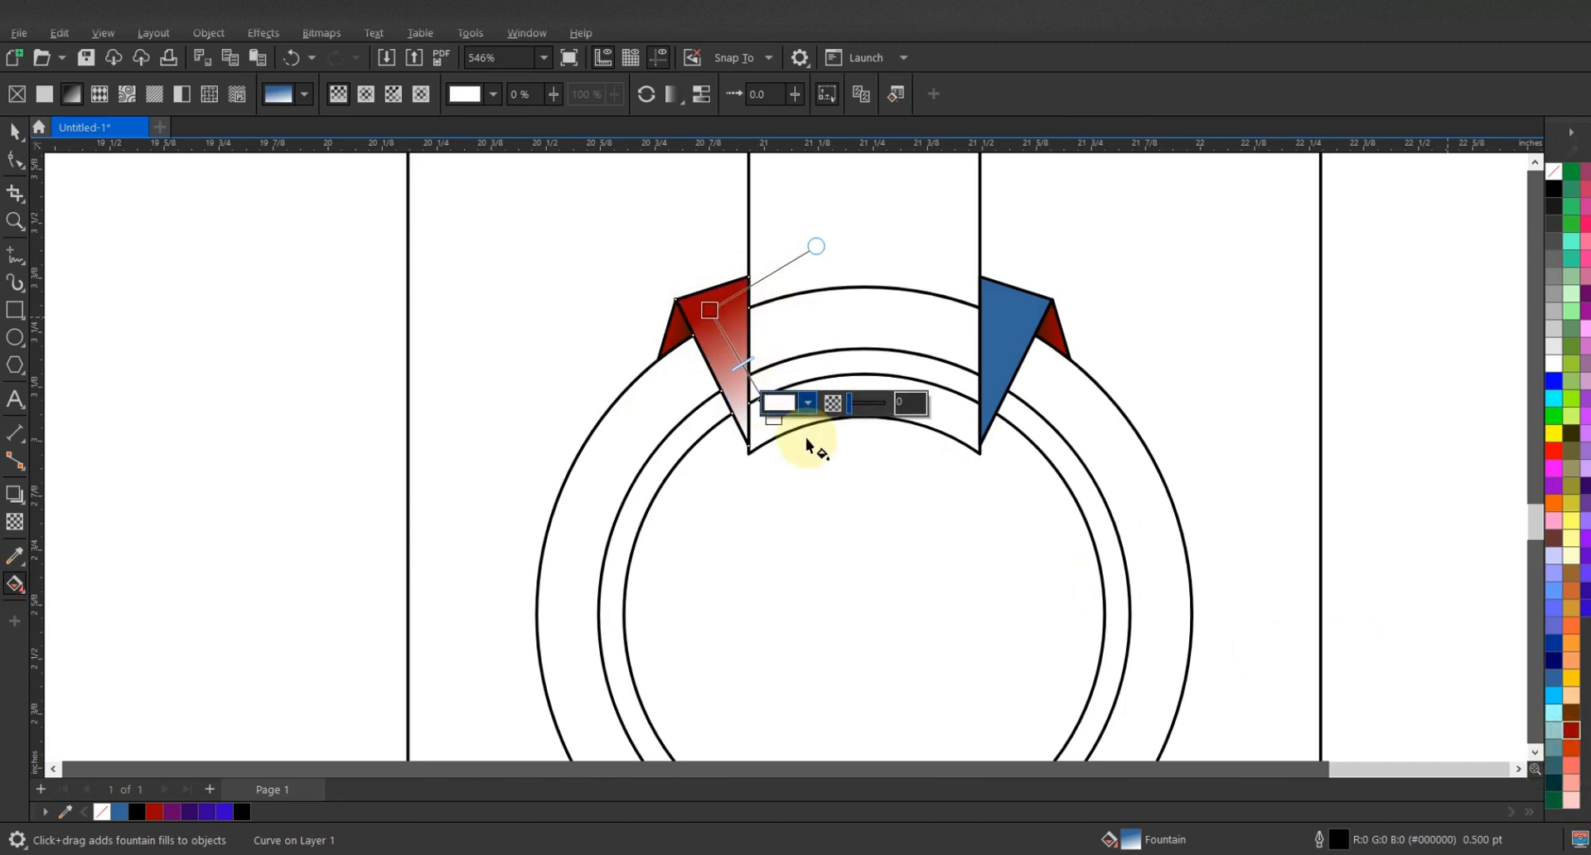
{"action": "left_click", "coordinate": [1574, 733]}
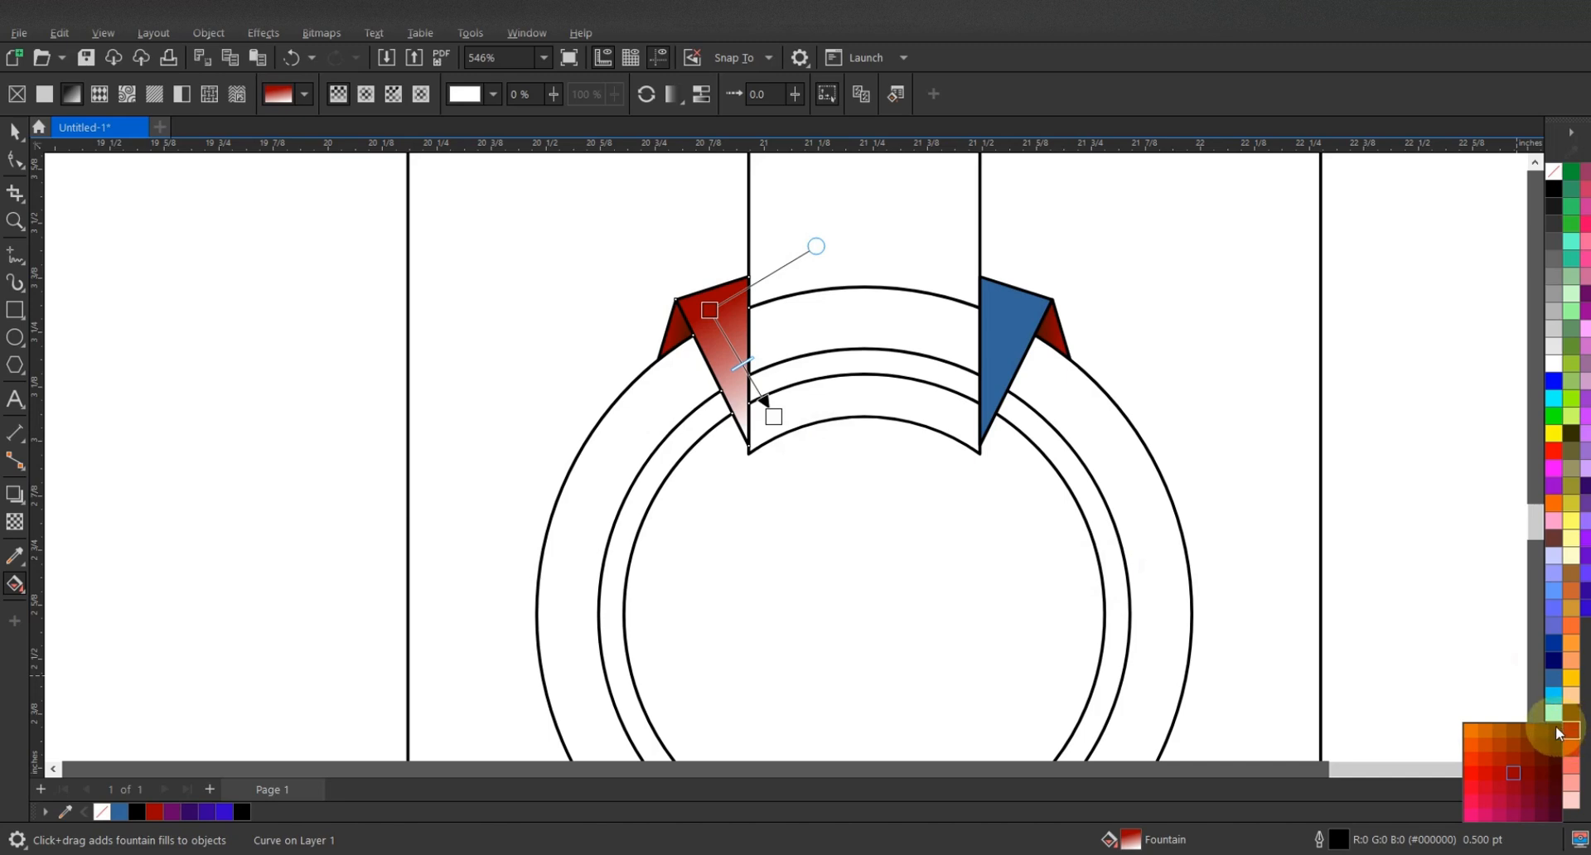
{"action": "left_click_drag", "start_coordinate": [1557, 733], "coordinate": [770, 417]}
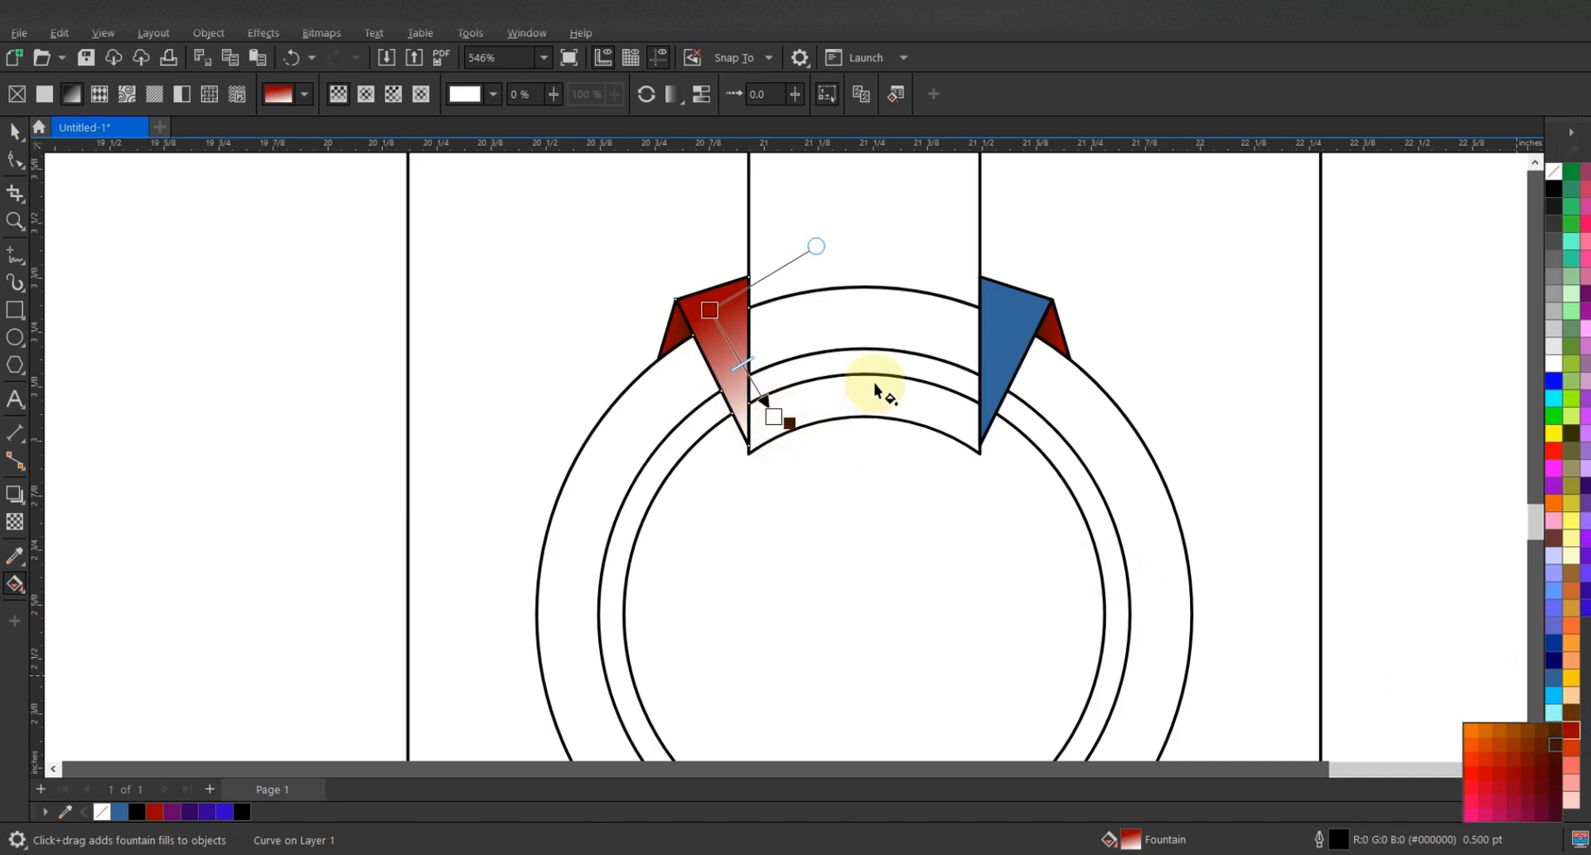
Apply a linear fountain fill to the right flap, running from red at its upper edge to dark brown at its lower tip
{"action": "left_click_drag", "start_coordinate": [1017, 295], "coordinate": [972, 409]}
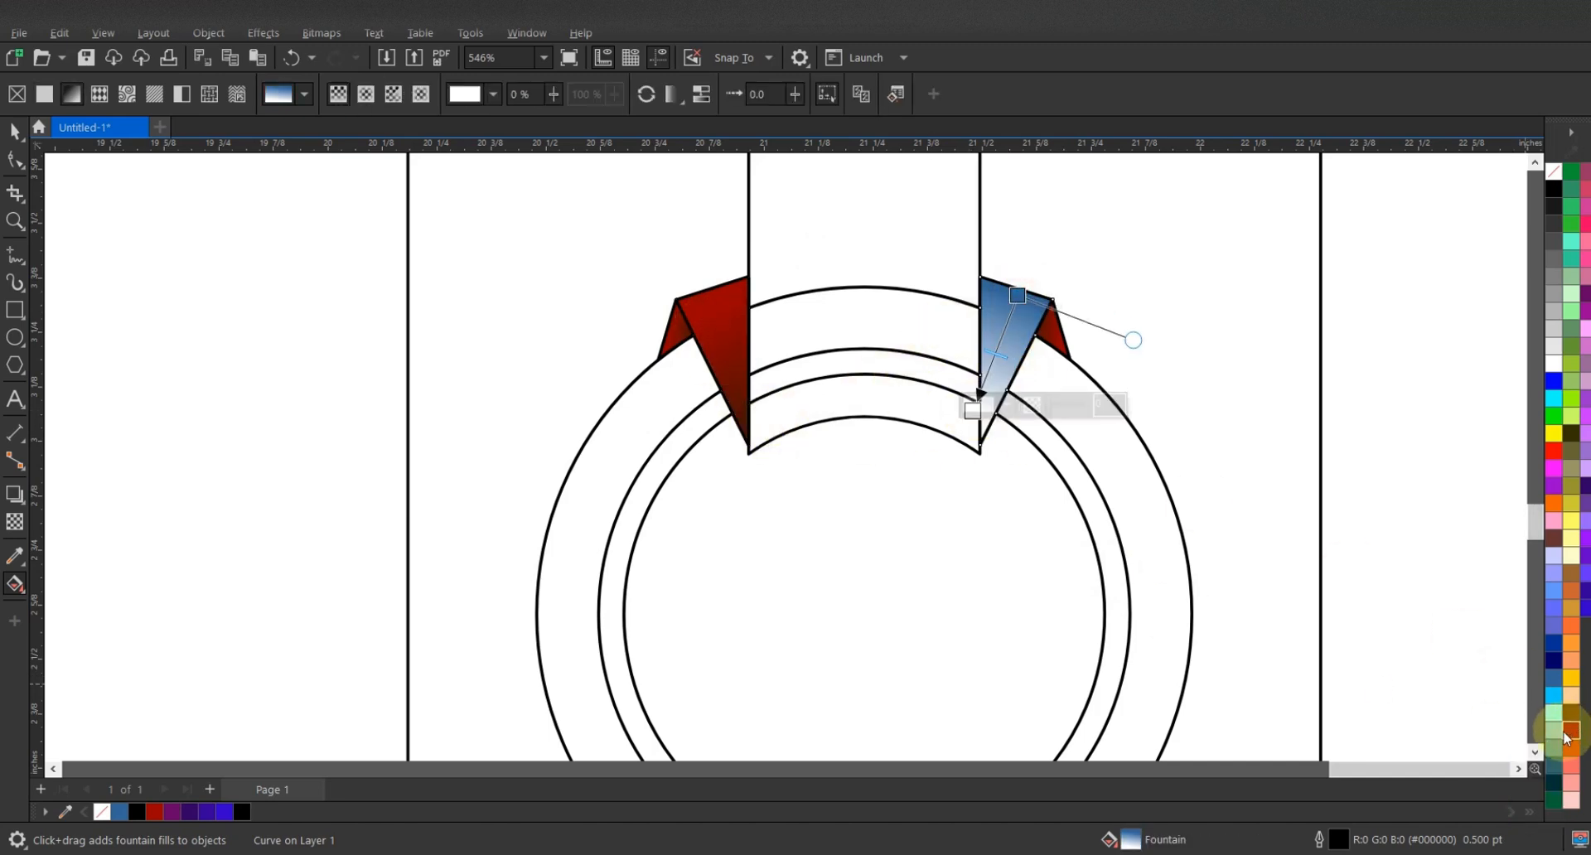
{"action": "left_click_drag", "start_coordinate": [1566, 738], "coordinate": [1017, 296]}
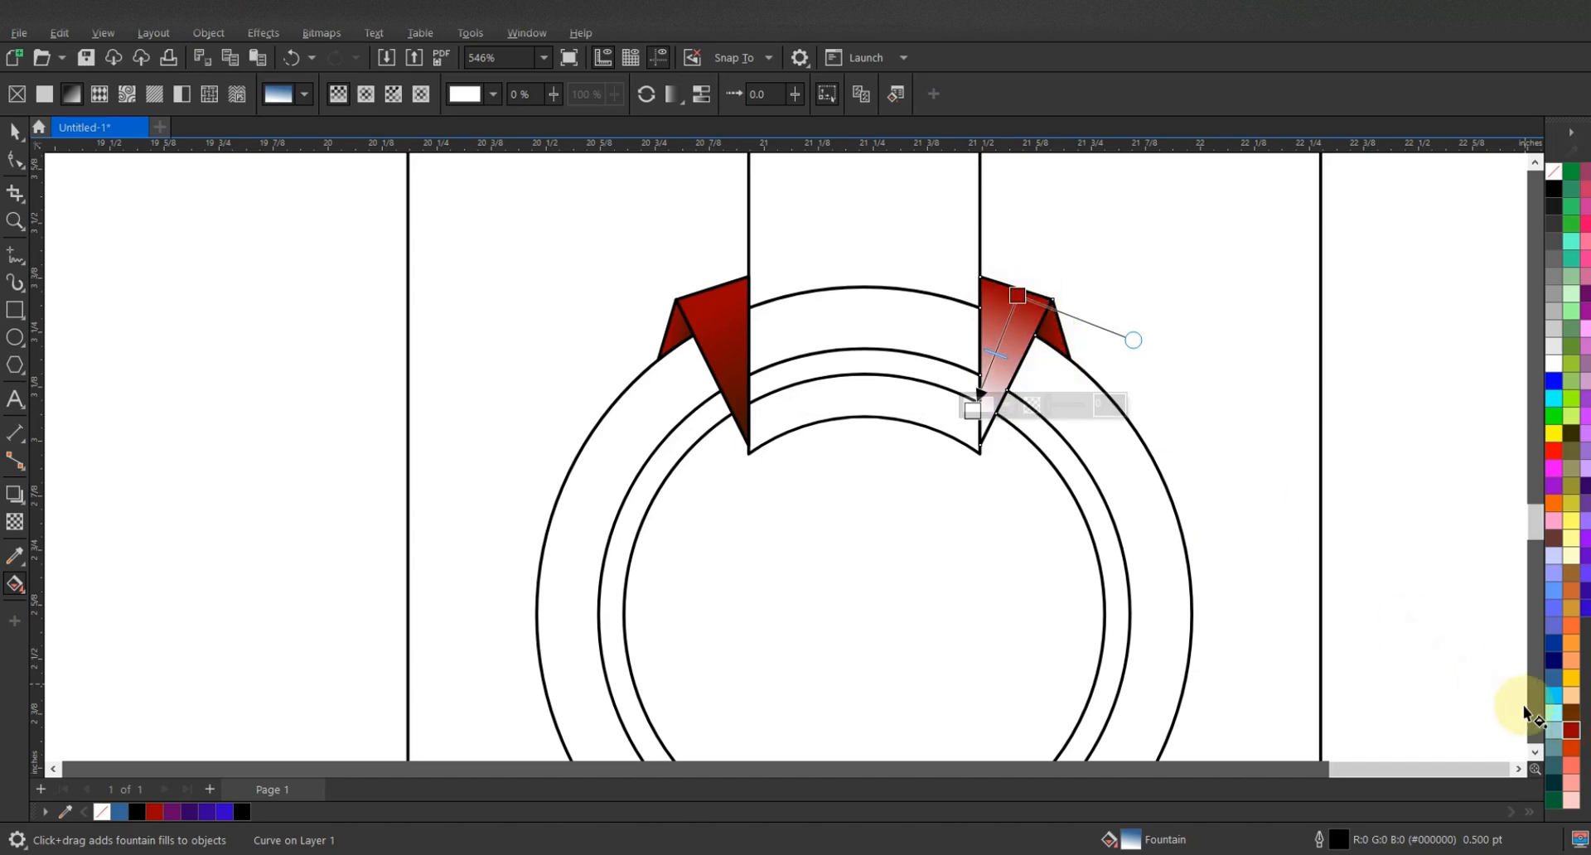
{"action": "left_click_drag", "start_coordinate": [1567, 739], "coordinate": [972, 405]}
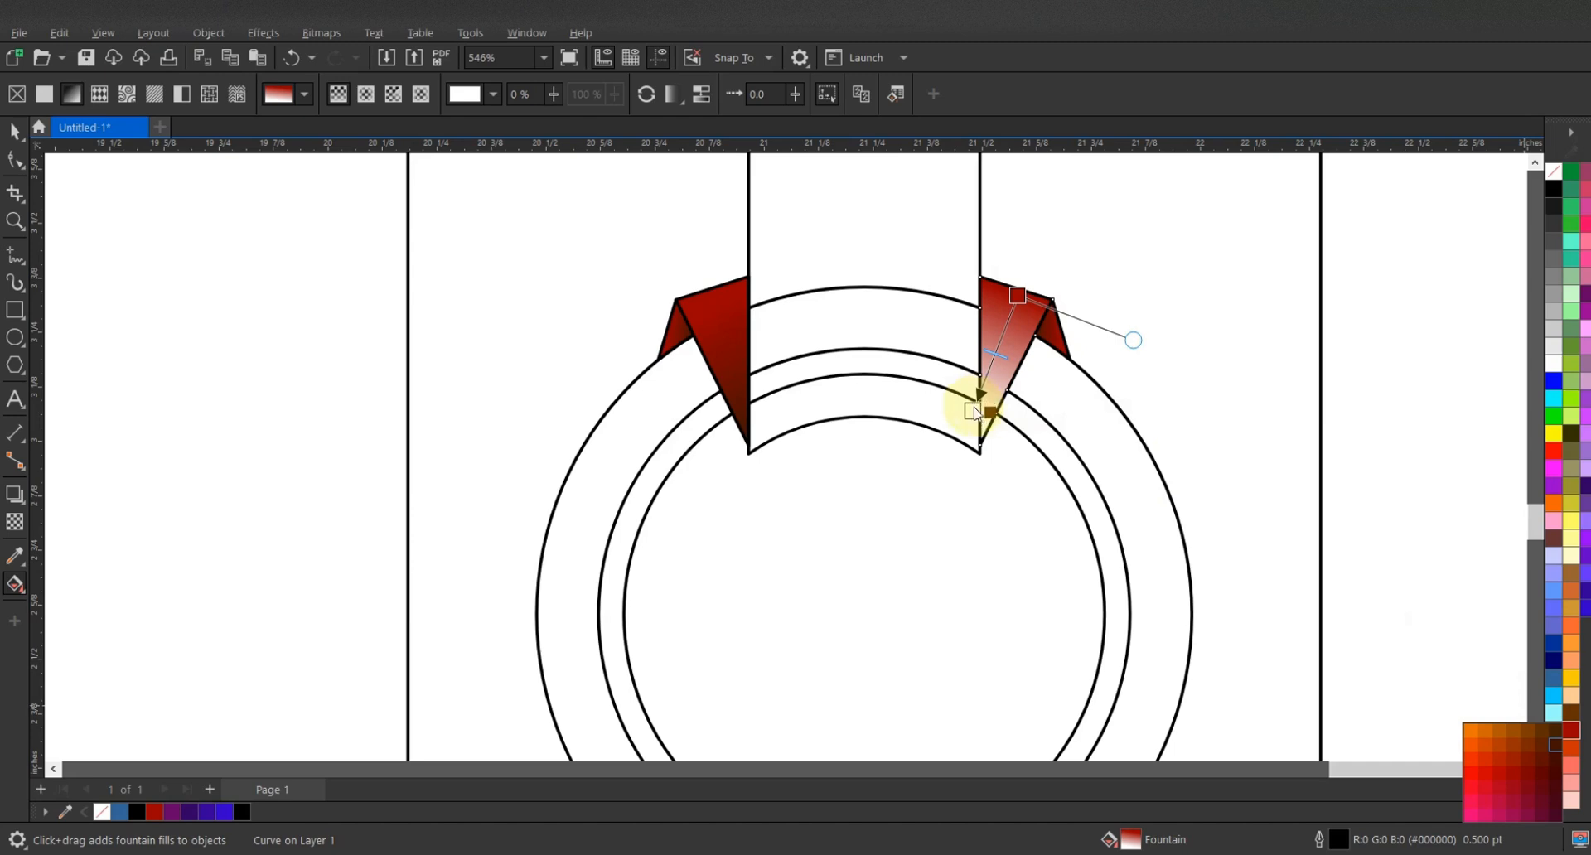
{"action": "left_click", "coordinate": [17, 130]}
{"action": "scroll", "coordinate": [934, 426], "scroll_direction": "down", "scroll_amount": 1}
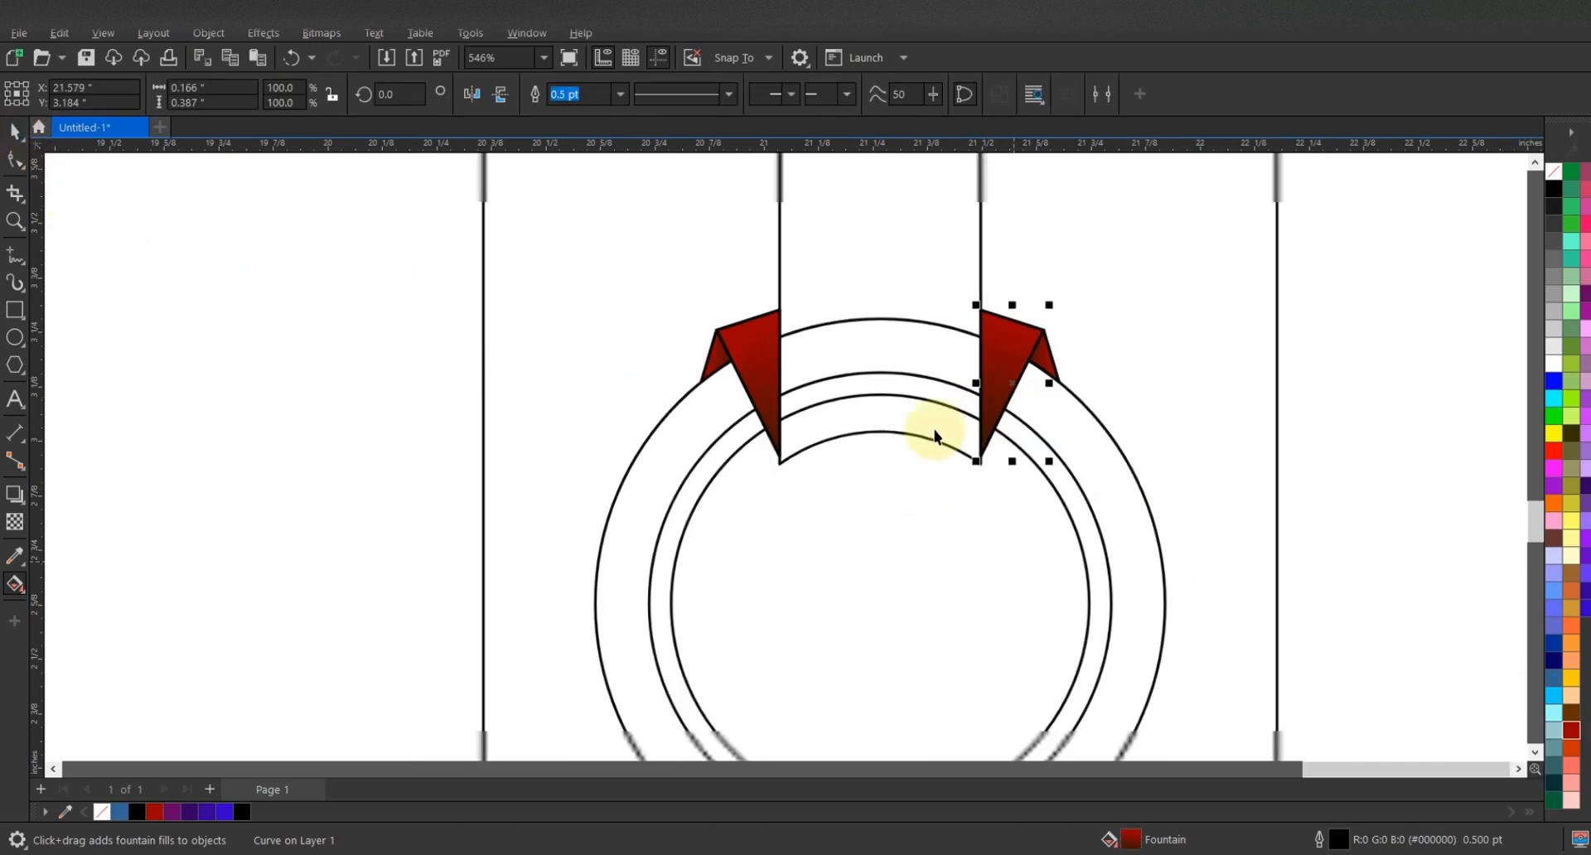
Apply a vertical fountain fill to the central band, from red at its curved lower edge to dark brown near its upper end
{"action": "left_click", "coordinate": [847, 453]}
{"action": "scroll", "coordinate": [852, 455], "scroll_direction": "down", "scroll_amount": 2}
{"action": "left_click", "coordinate": [15, 583]}
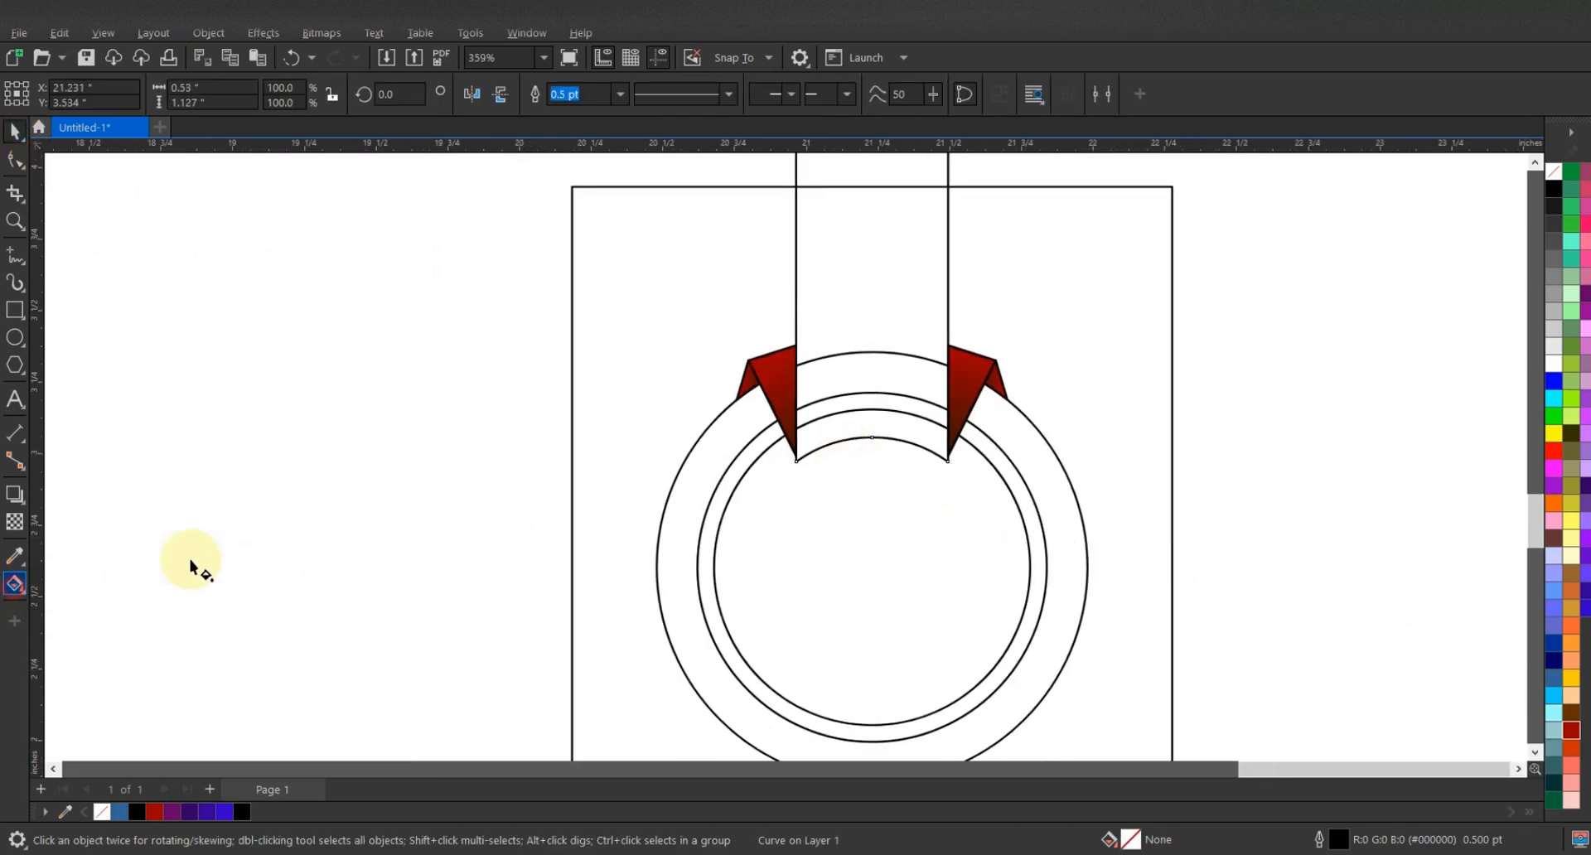
{"action": "left_click_drag", "start_coordinate": [901, 421], "coordinate": [878, 234]}
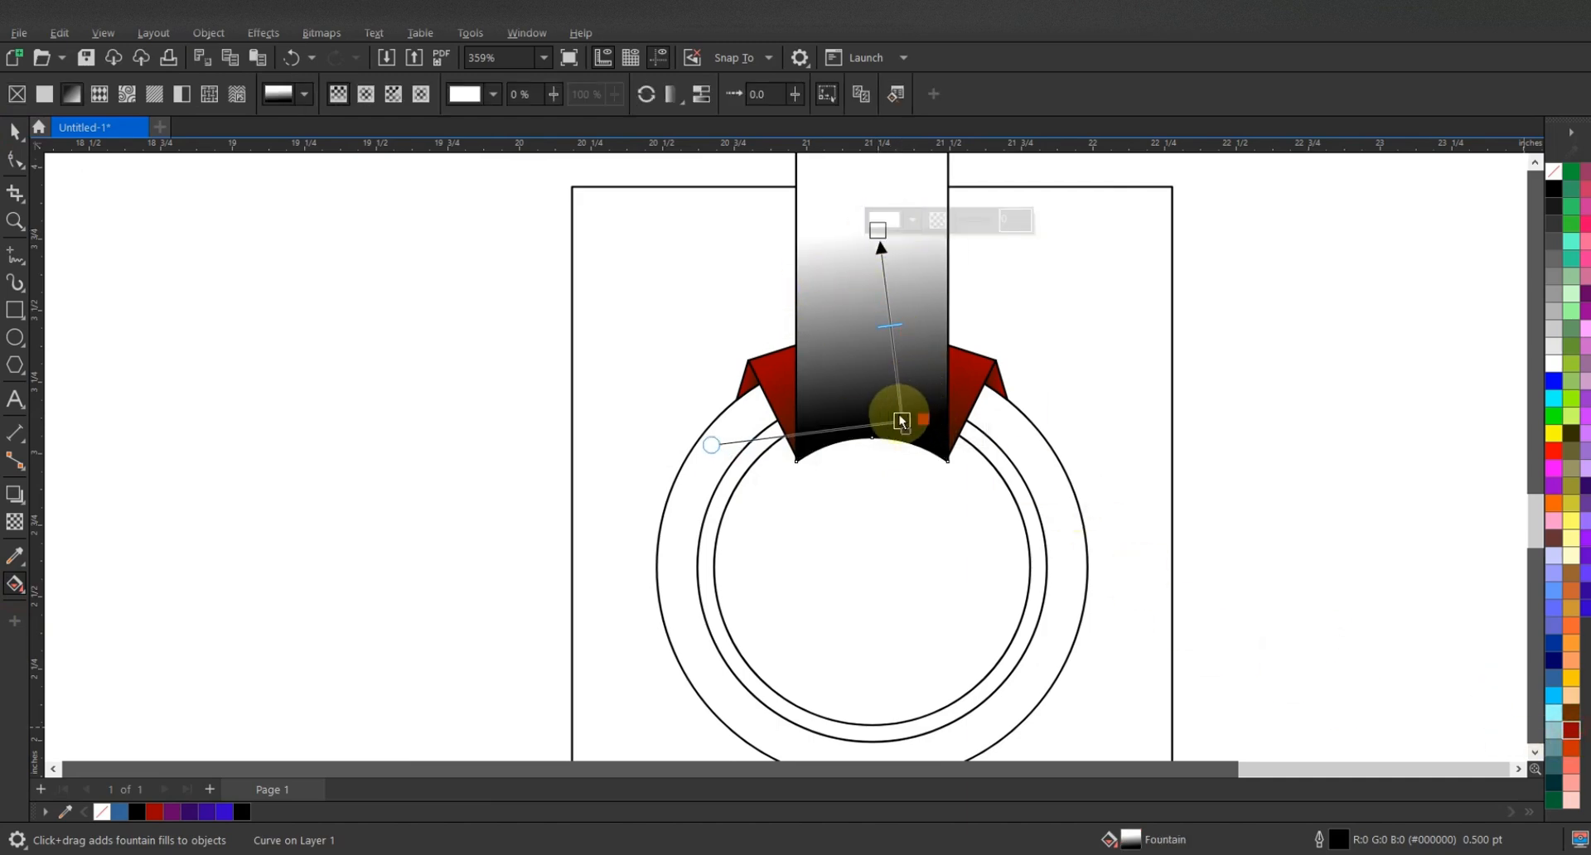
{"action": "left_click_drag", "start_coordinate": [902, 421], "coordinate": [877, 421]}
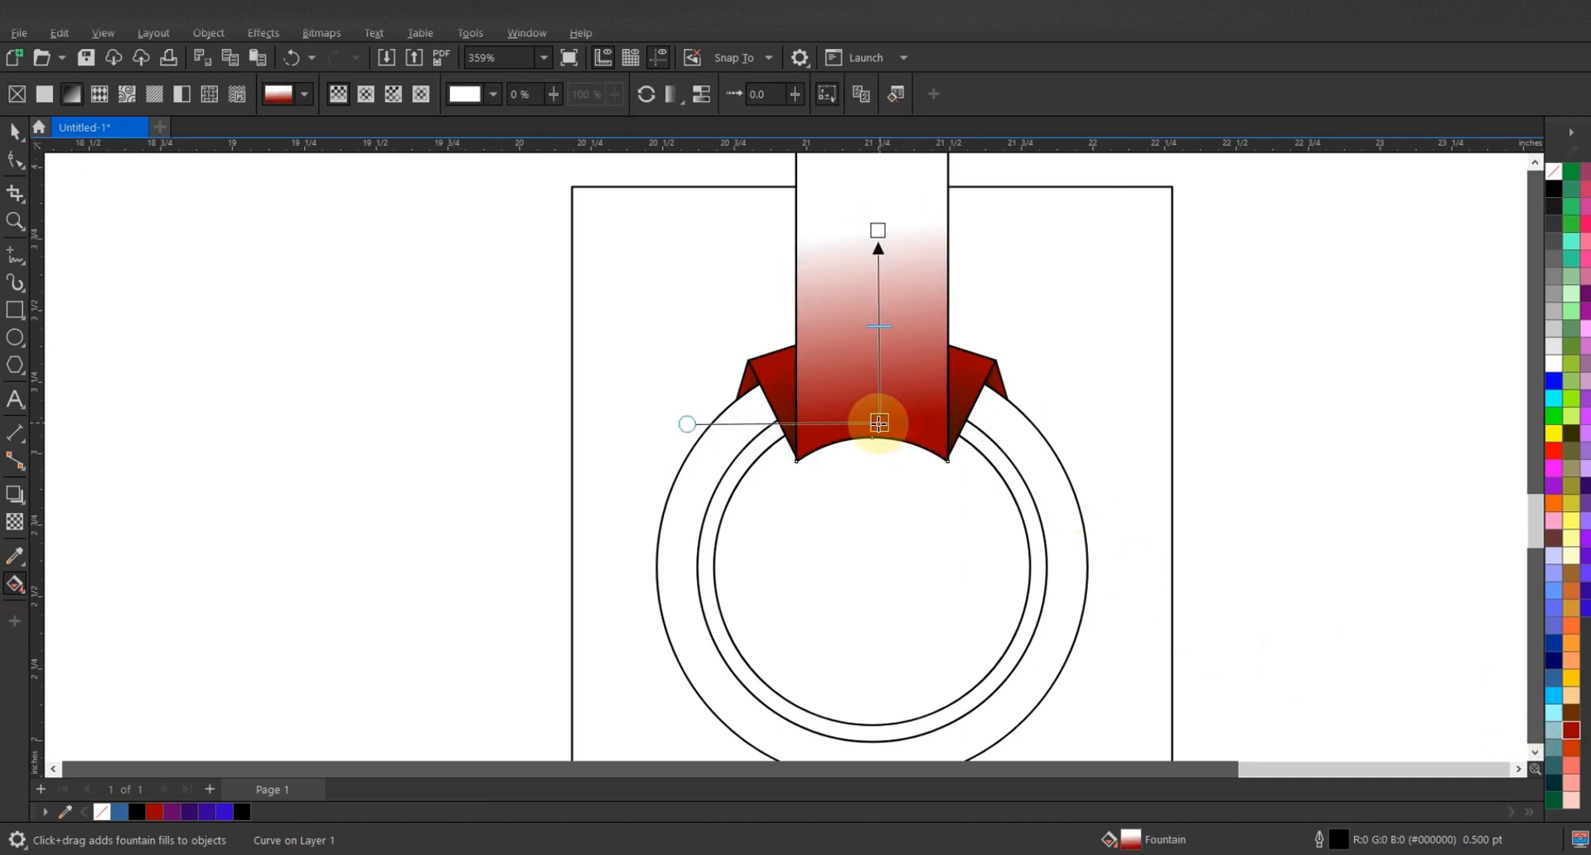
{"action": "left_click", "coordinate": [1572, 733]}
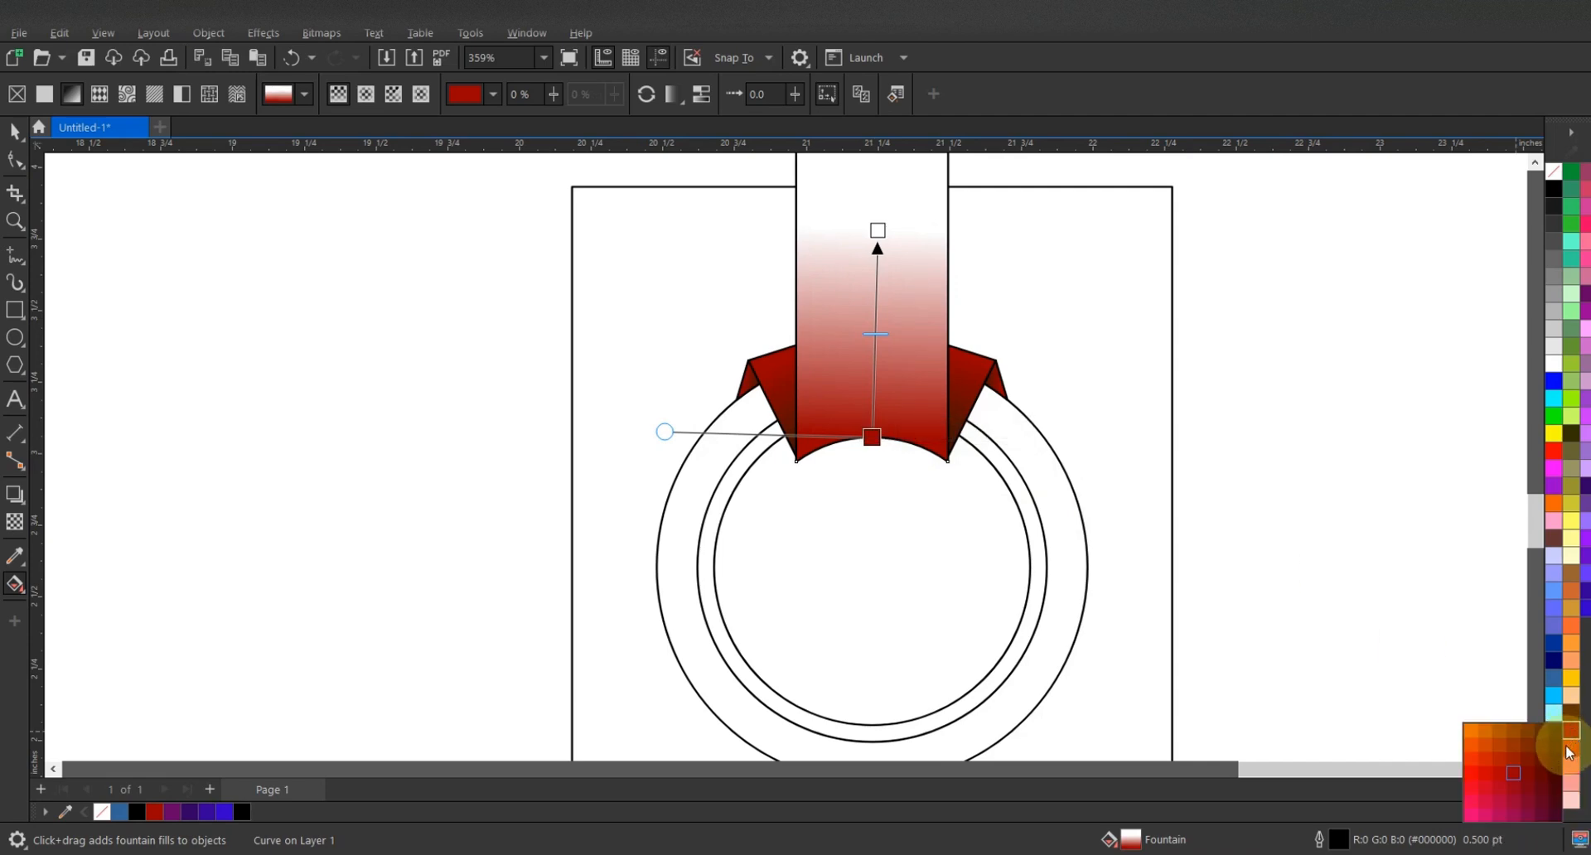
{"action": "left_click_drag", "start_coordinate": [1558, 746], "coordinate": [871, 187]}
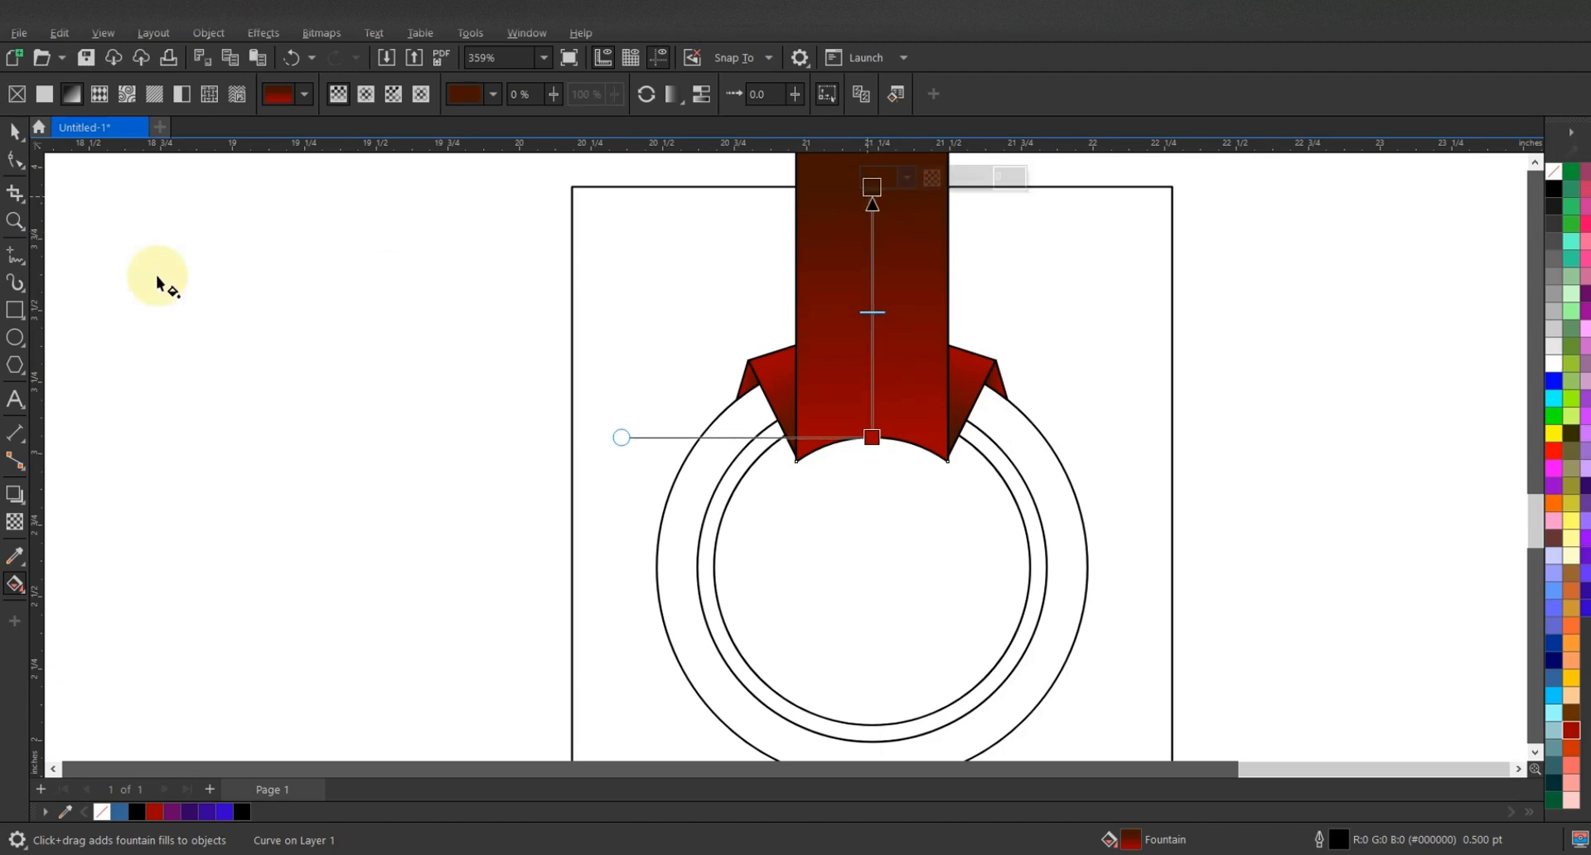
{"action": "left_click", "coordinate": [8, 140]}
{"action": "scroll", "coordinate": [628, 432], "scroll_direction": "down", "scroll_amount": 2}
{"action": "left_click", "coordinate": [469, 390]}
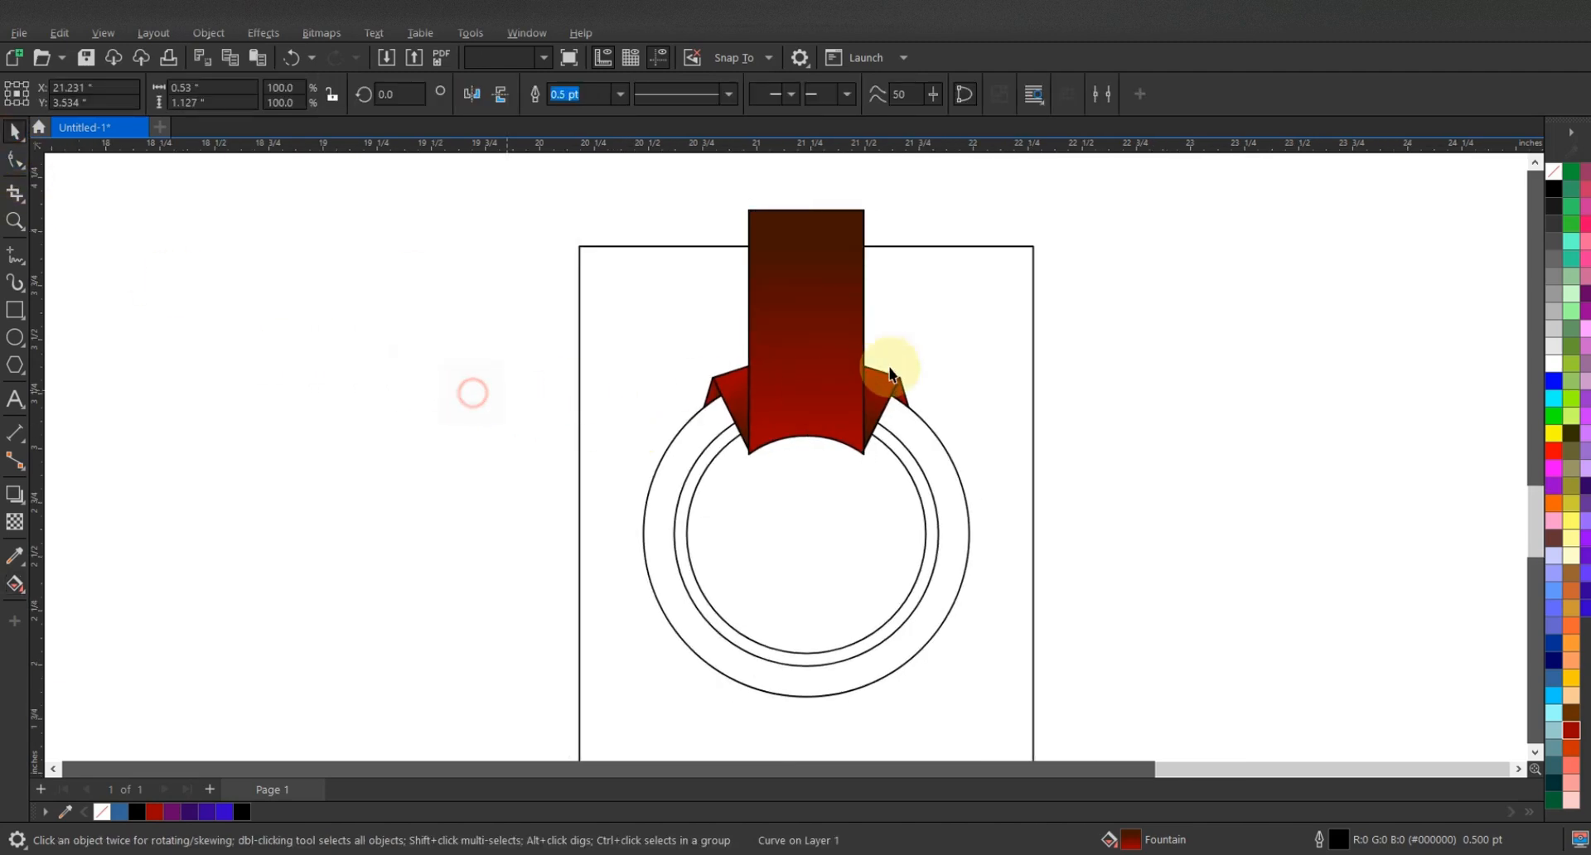
Smart-fill the outer ring region around the ribbon with blue #336699 and a 0.5 pt black outline
{"action": "scroll", "coordinate": [848, 439], "scroll_direction": "down", "scroll_amount": 1}
{"action": "scroll", "coordinate": [847, 435], "scroll_direction": "up", "scroll_amount": 3}
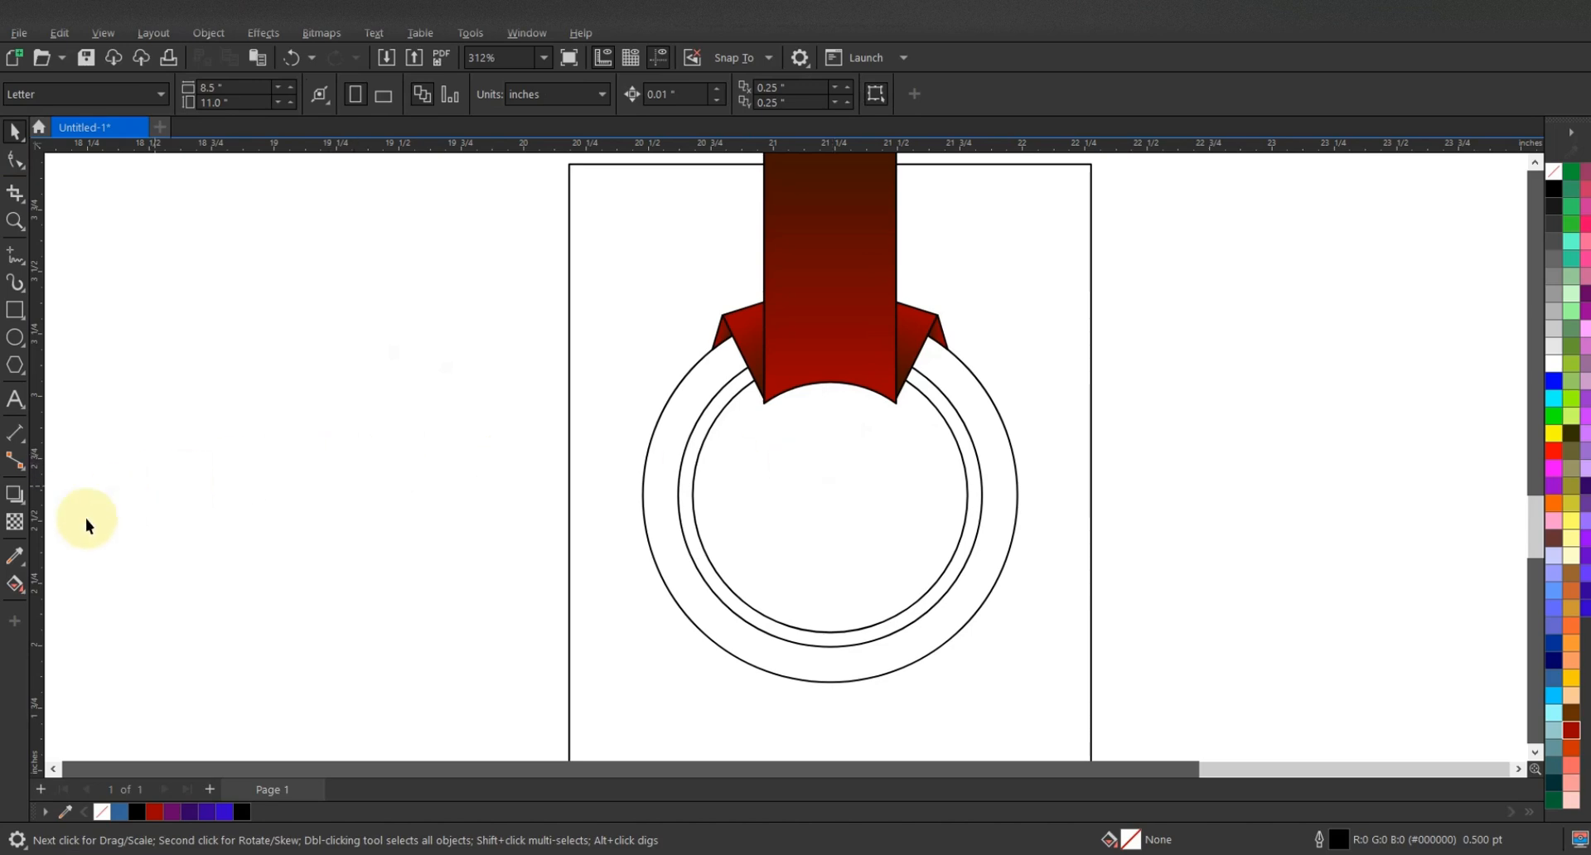
{"action": "left_click", "coordinate": [15, 584]}
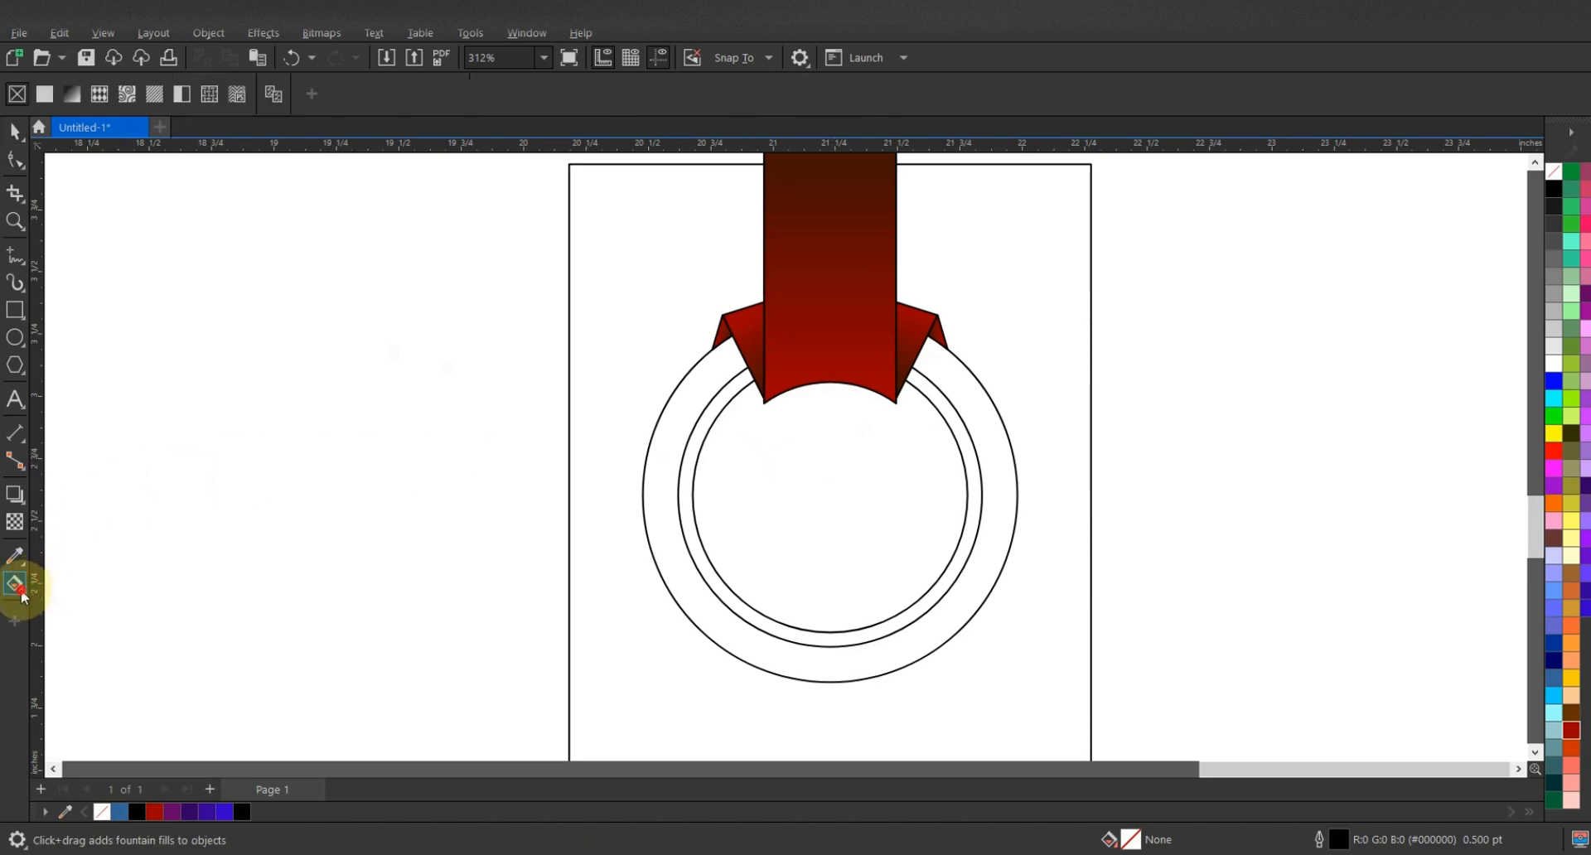
{"action": "left_click", "coordinate": [26, 598]}
{"action": "left_click", "coordinate": [52, 604]}
{"action": "left_click", "coordinate": [675, 429]}
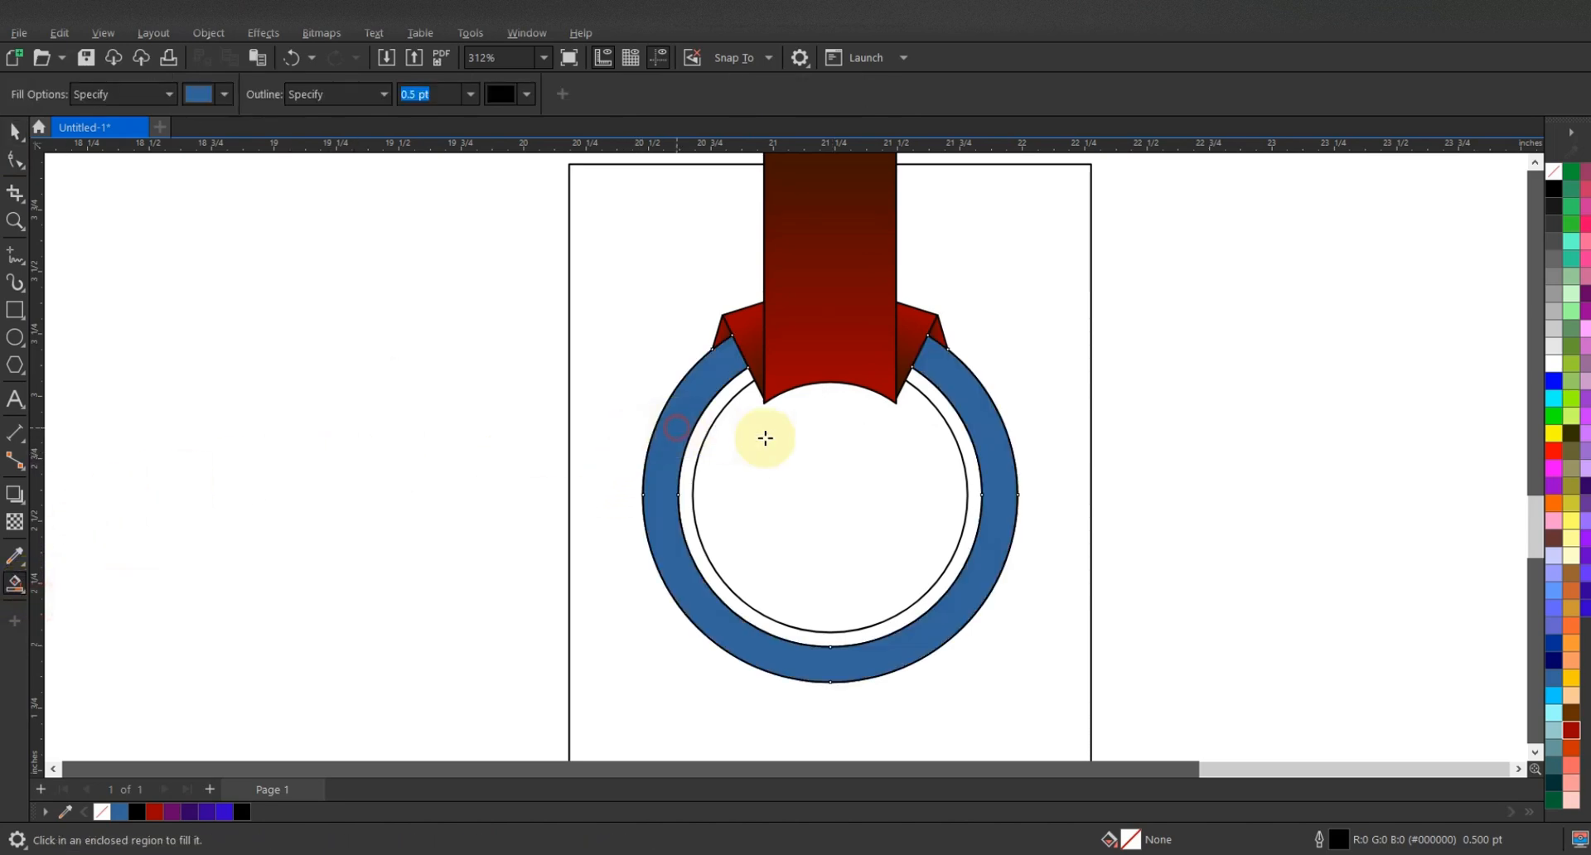
Recolour the filled outer ring piece in the same solid red as the ribbon
{"action": "left_click", "coordinate": [15, 130]}
{"action": "left_click", "coordinate": [257, 320]}
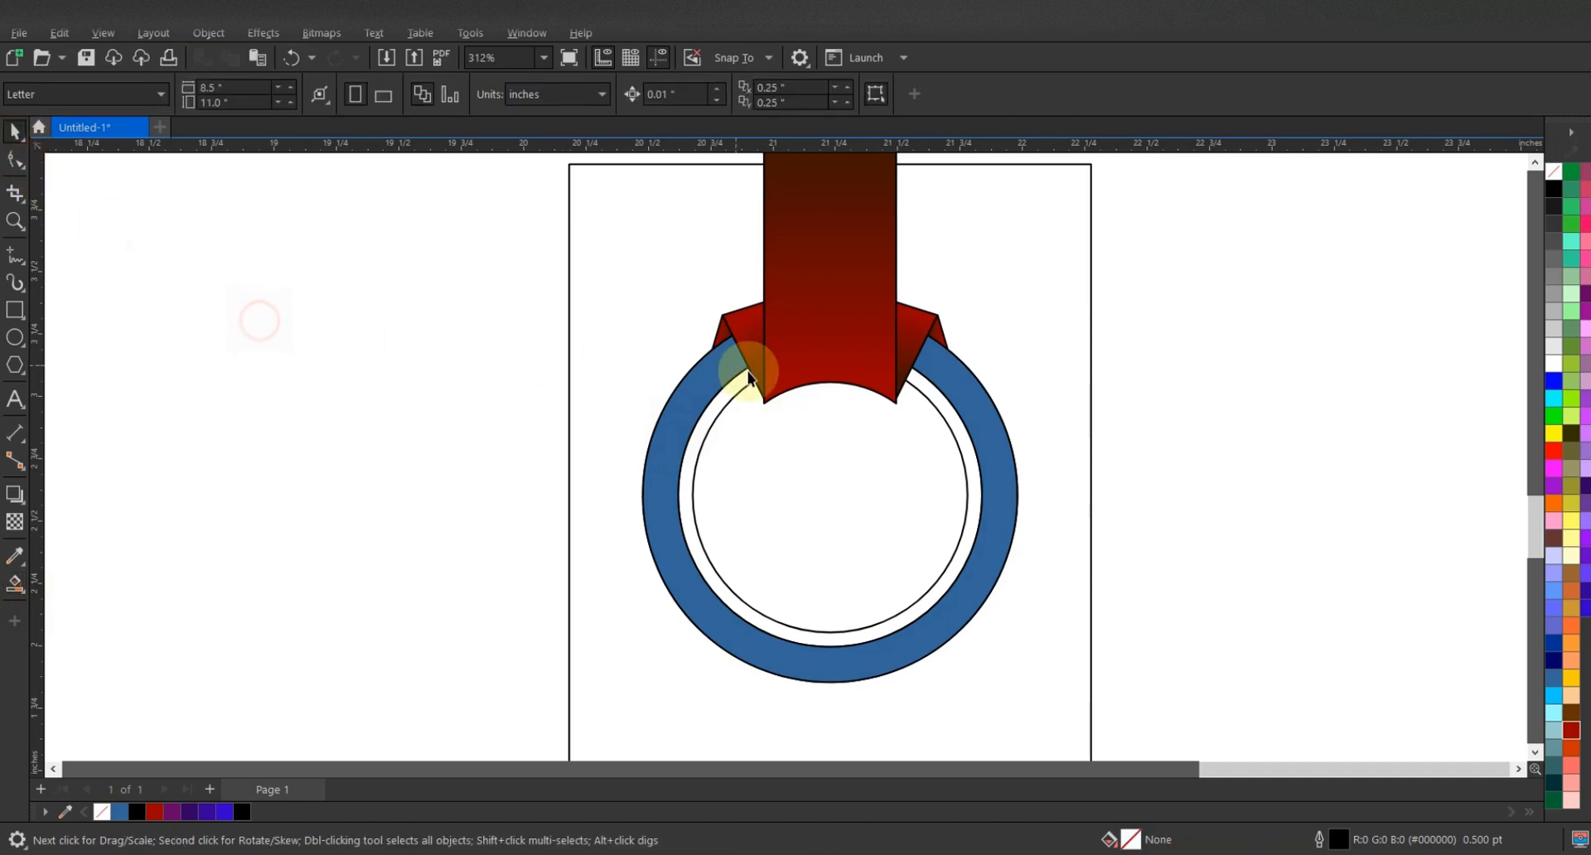
{"action": "left_click", "coordinate": [725, 378]}
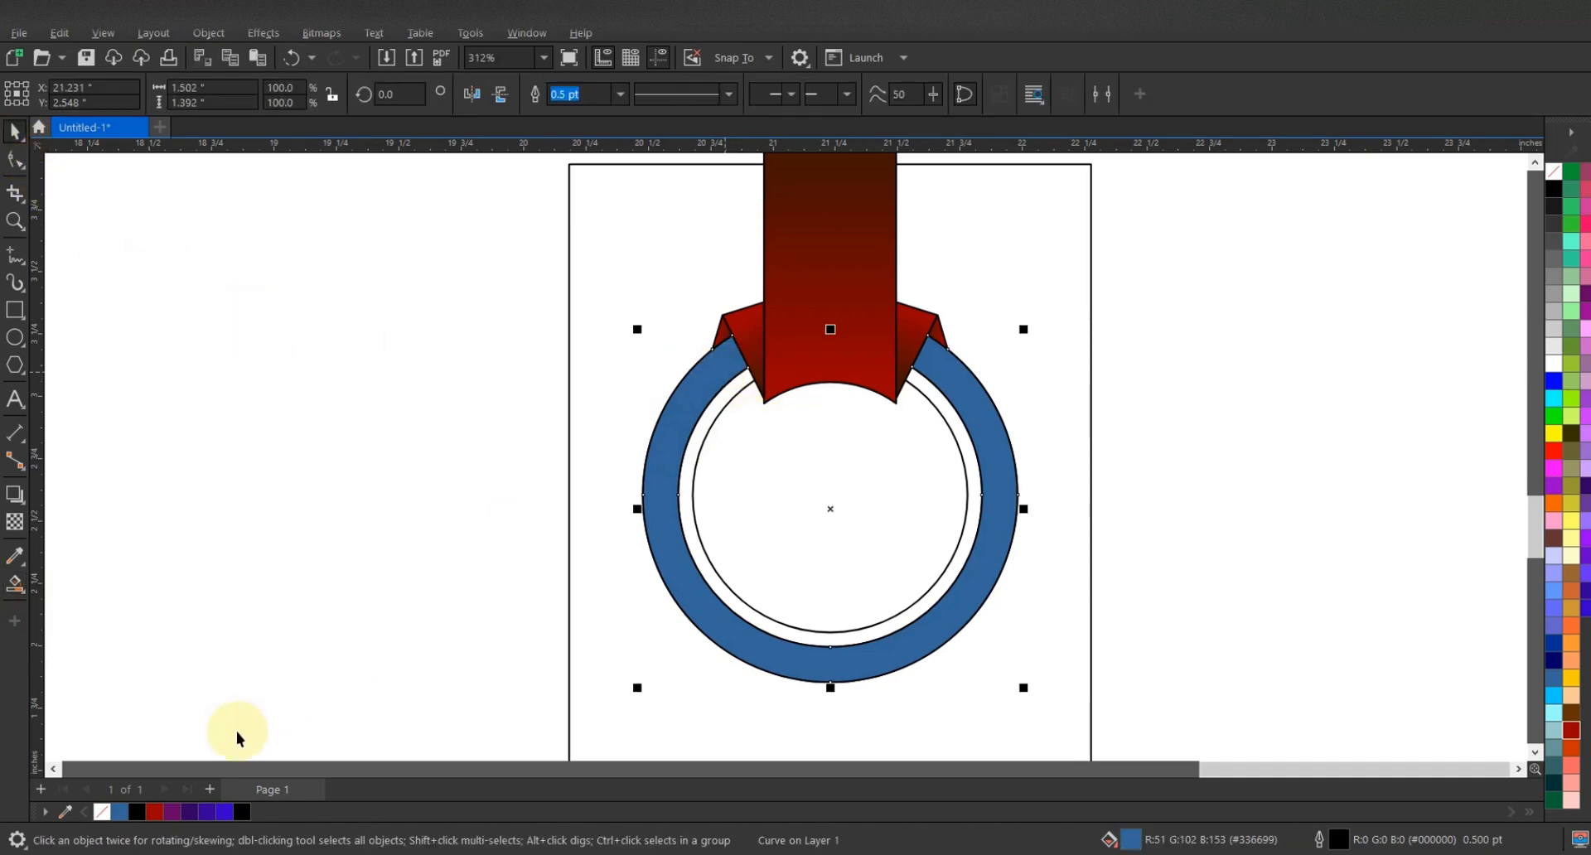
{"action": "left_click", "coordinate": [484, 469]}
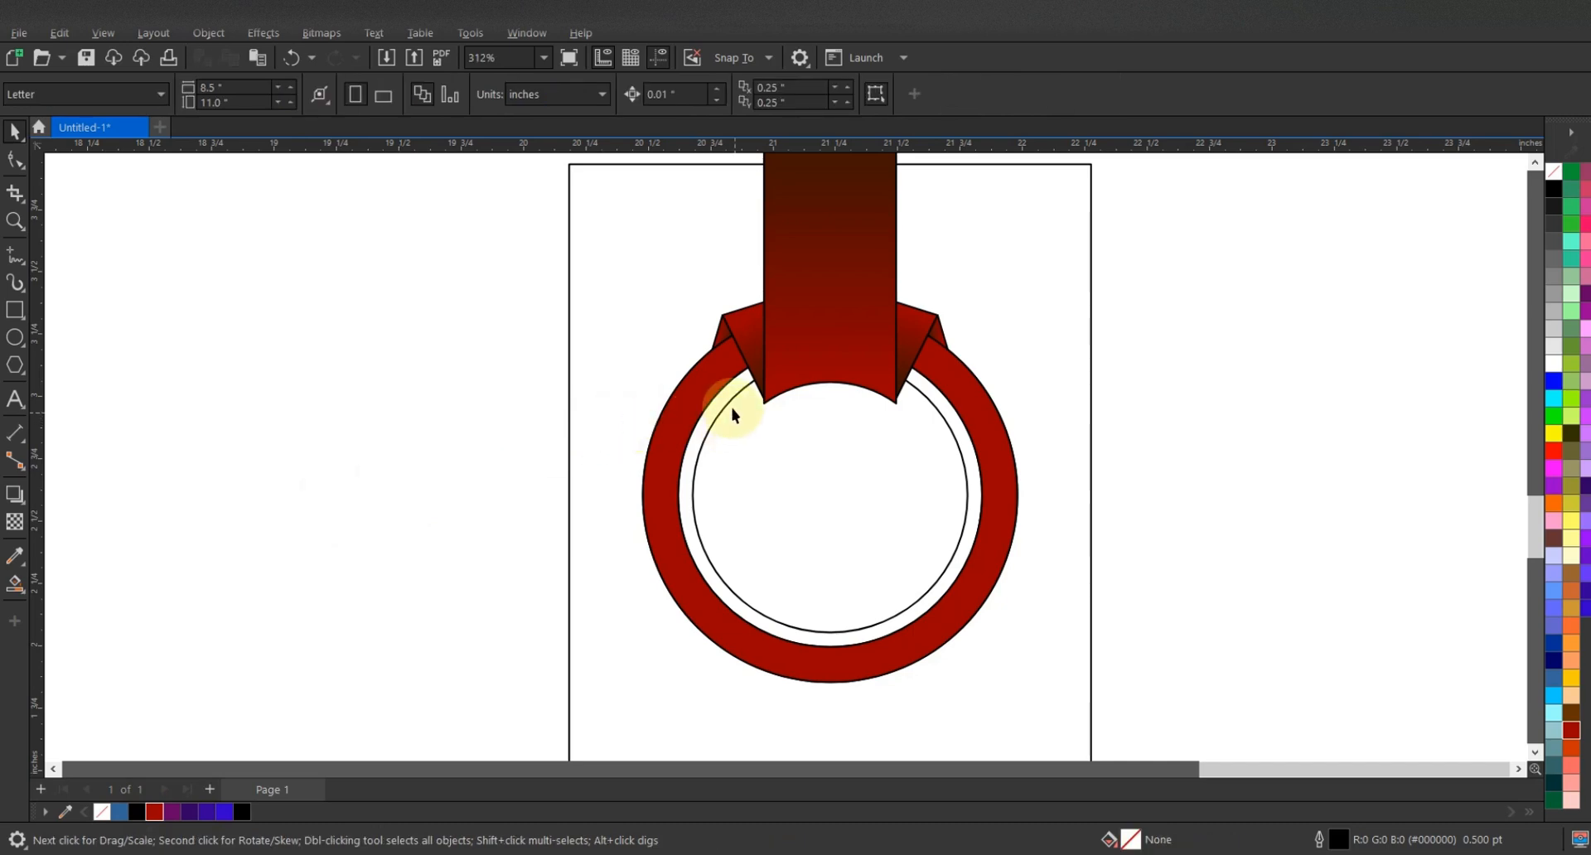
Give the inner circle a red #990000 outline with a width of 1.5 pt
{"action": "left_click", "coordinate": [726, 406]}
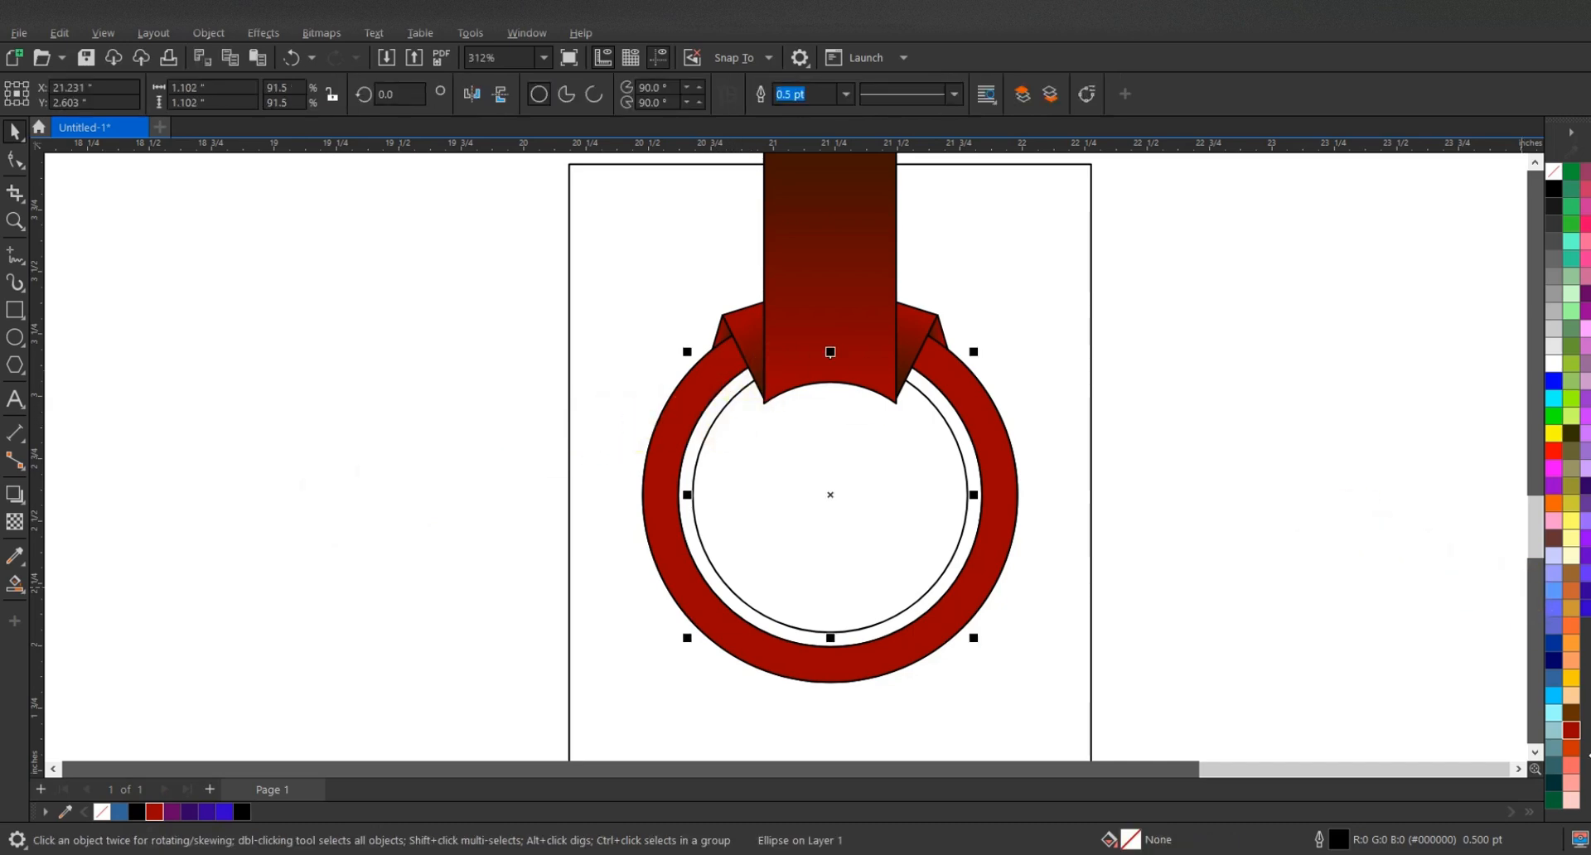
{"action": "right_click", "coordinate": [1571, 743]}
{"action": "left_click", "coordinate": [1468, 470]}
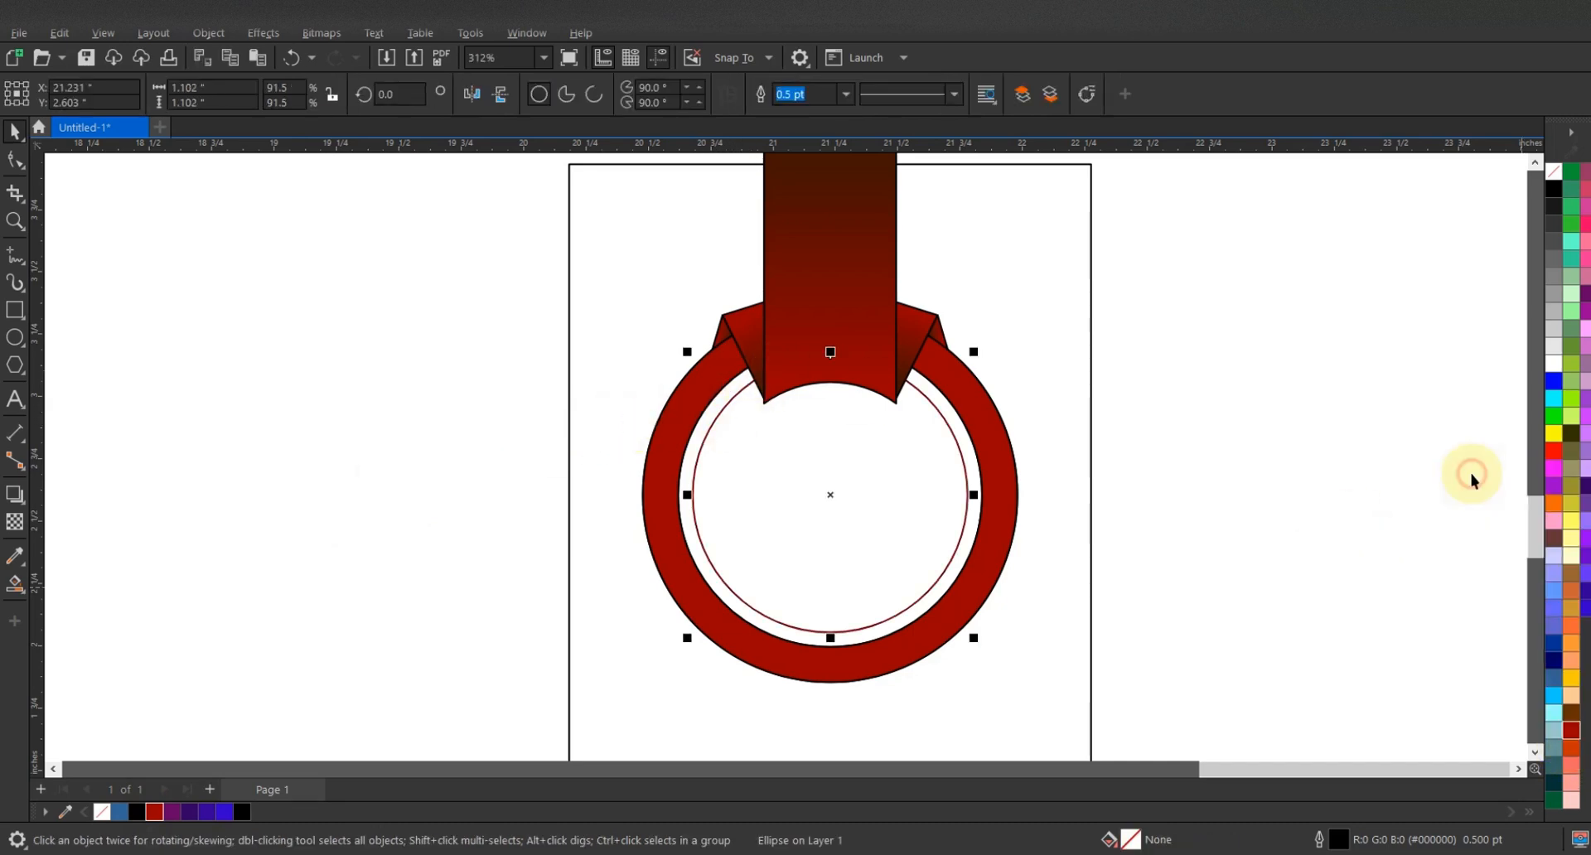
{"action": "left_click", "coordinate": [845, 93]}
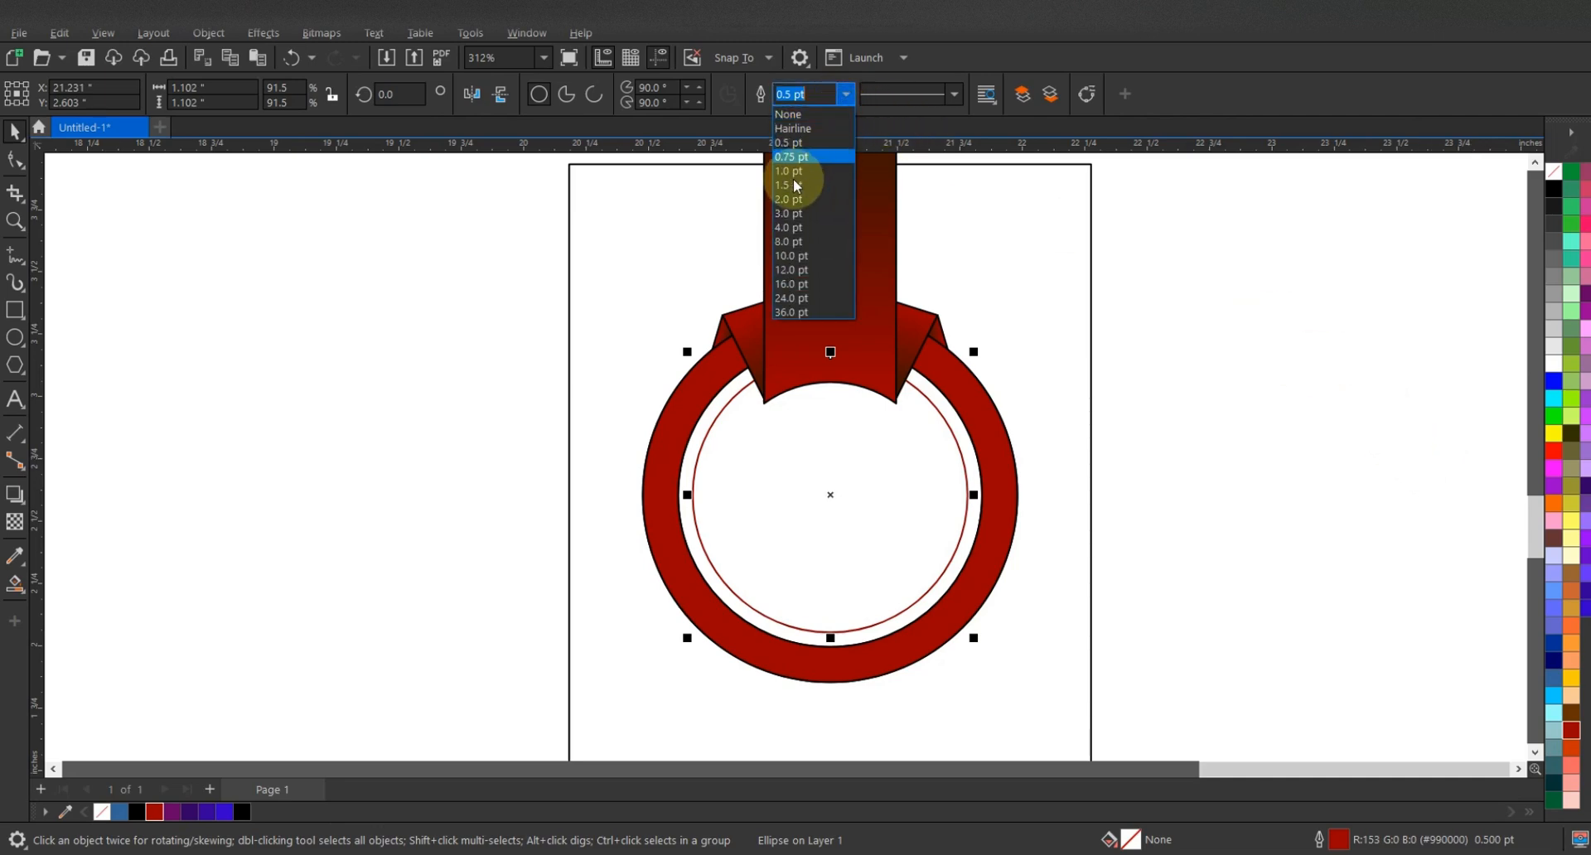
{"action": "left_click", "coordinate": [781, 188]}
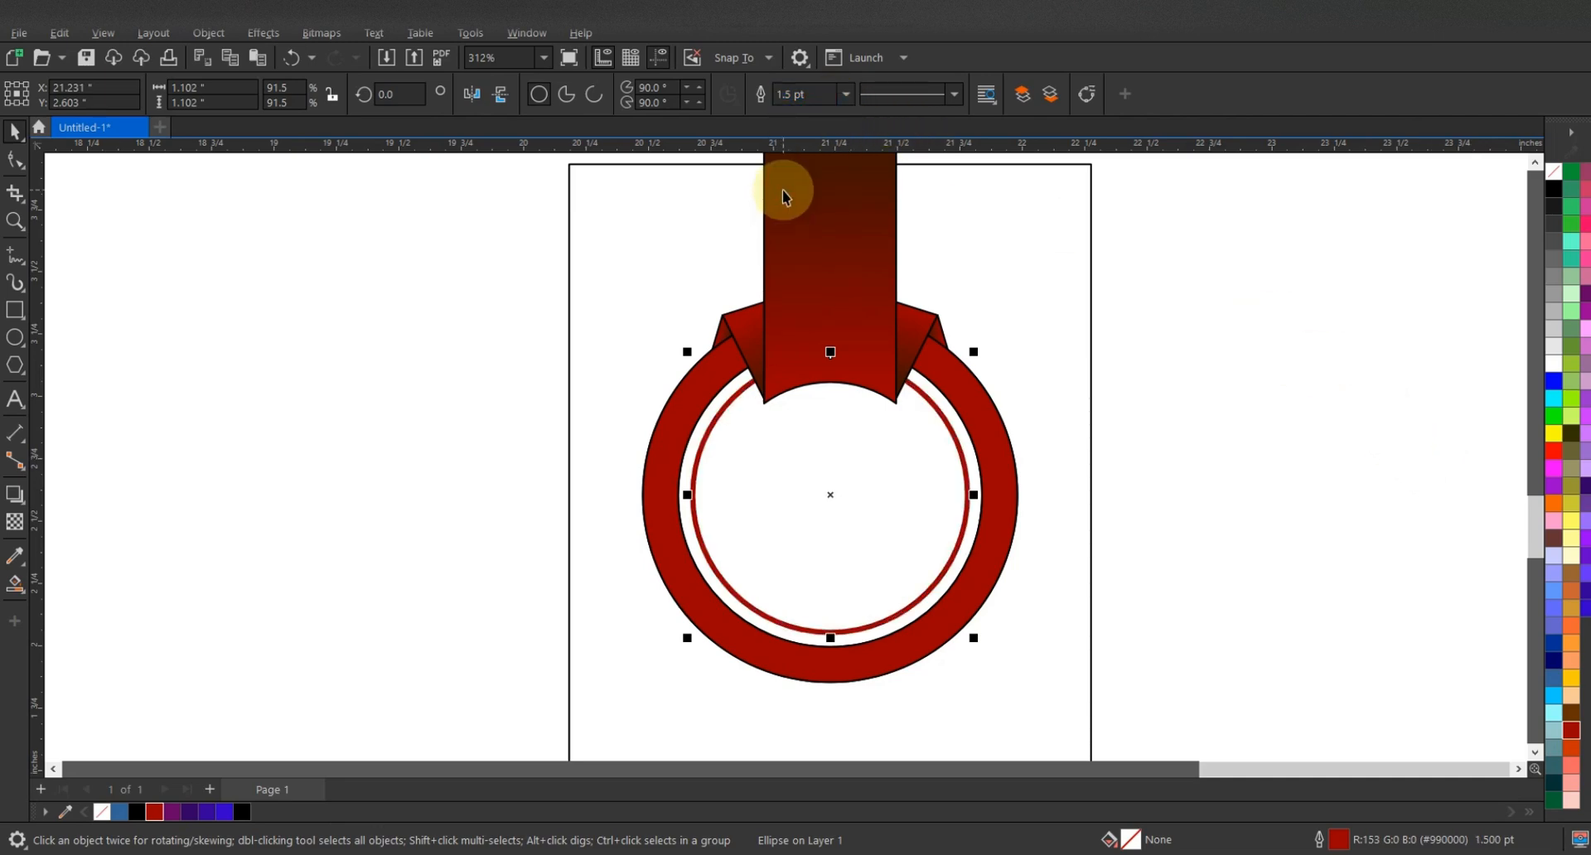
Examine how the red inner circle overlaps the lower end of the central ribbon band
{"action": "scroll", "coordinate": [830, 363], "scroll_direction": "up", "scroll_amount": 2}
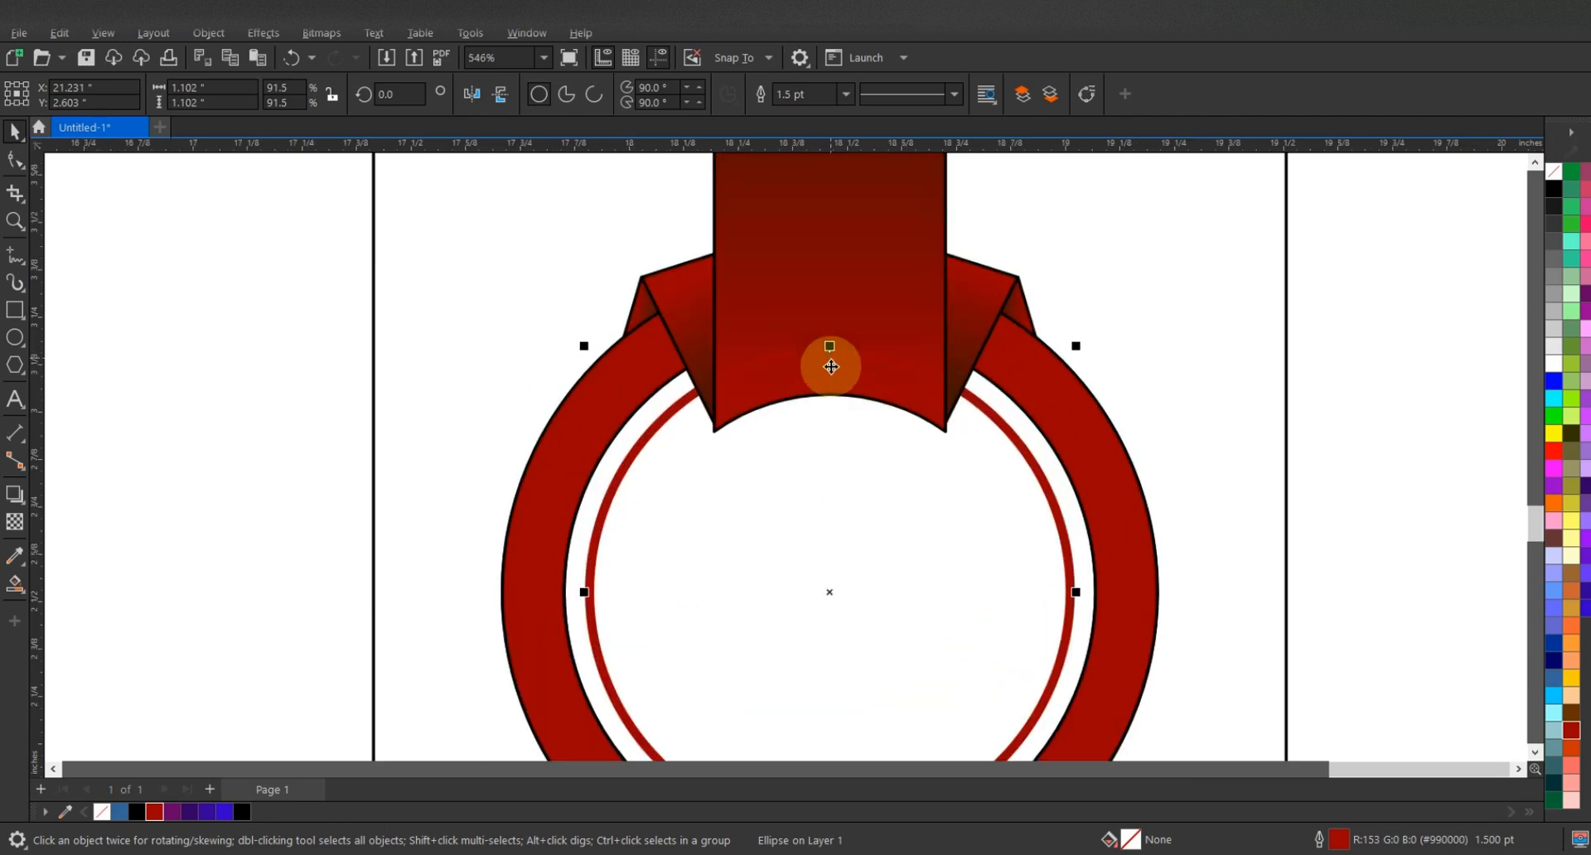
{"action": "scroll", "coordinate": [830, 366], "scroll_direction": "up", "scroll_amount": 2}
{"action": "scroll", "coordinate": [833, 341], "scroll_direction": "up", "scroll_amount": 1}
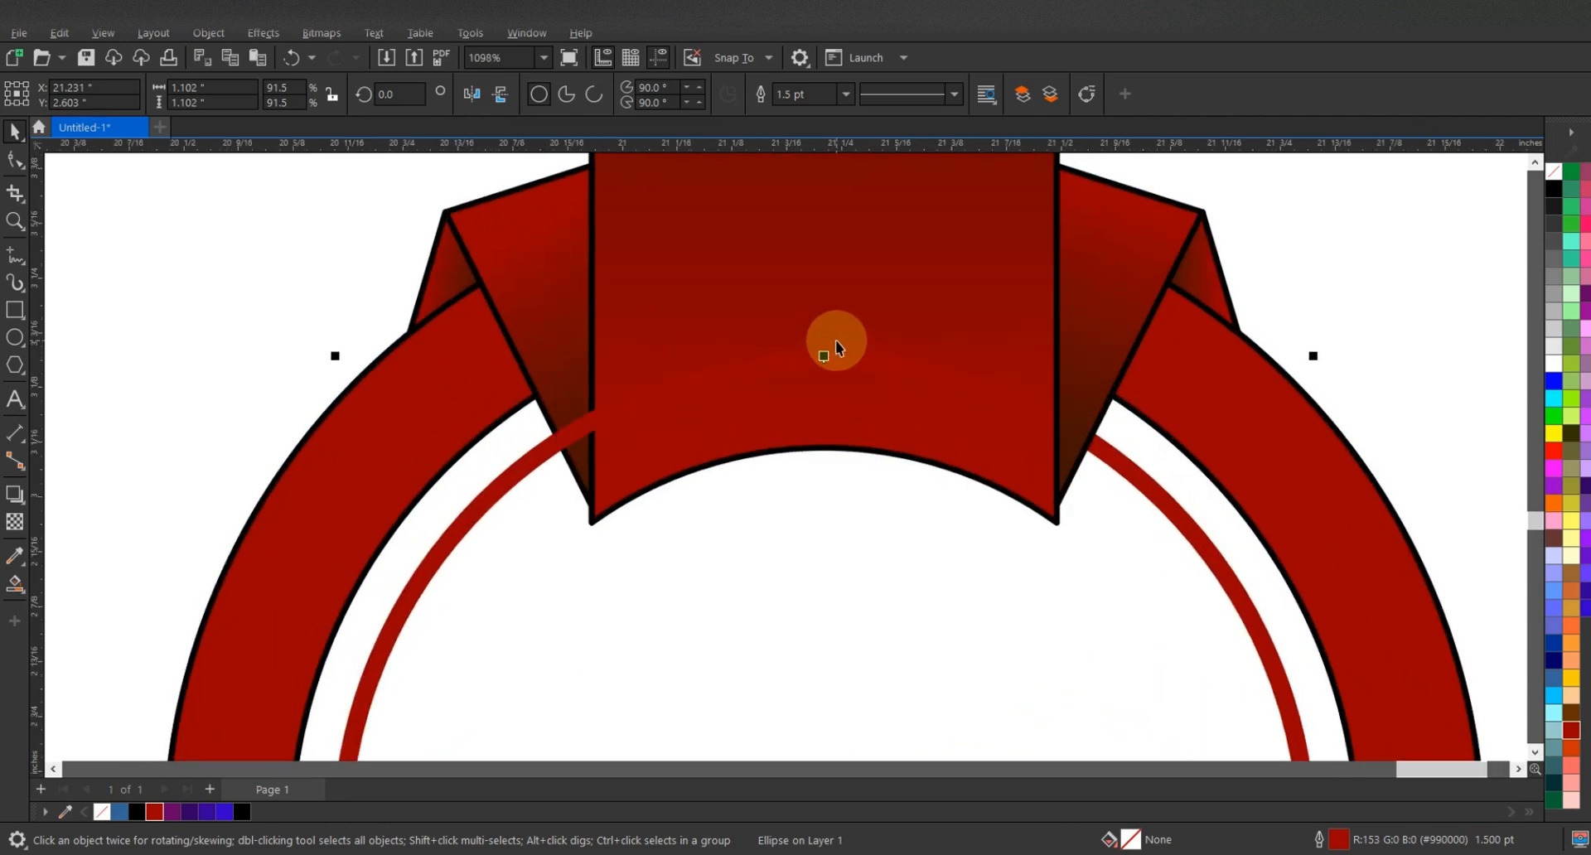
{"action": "scroll", "coordinate": [835, 339], "scroll_direction": "down", "scroll_amount": 2}
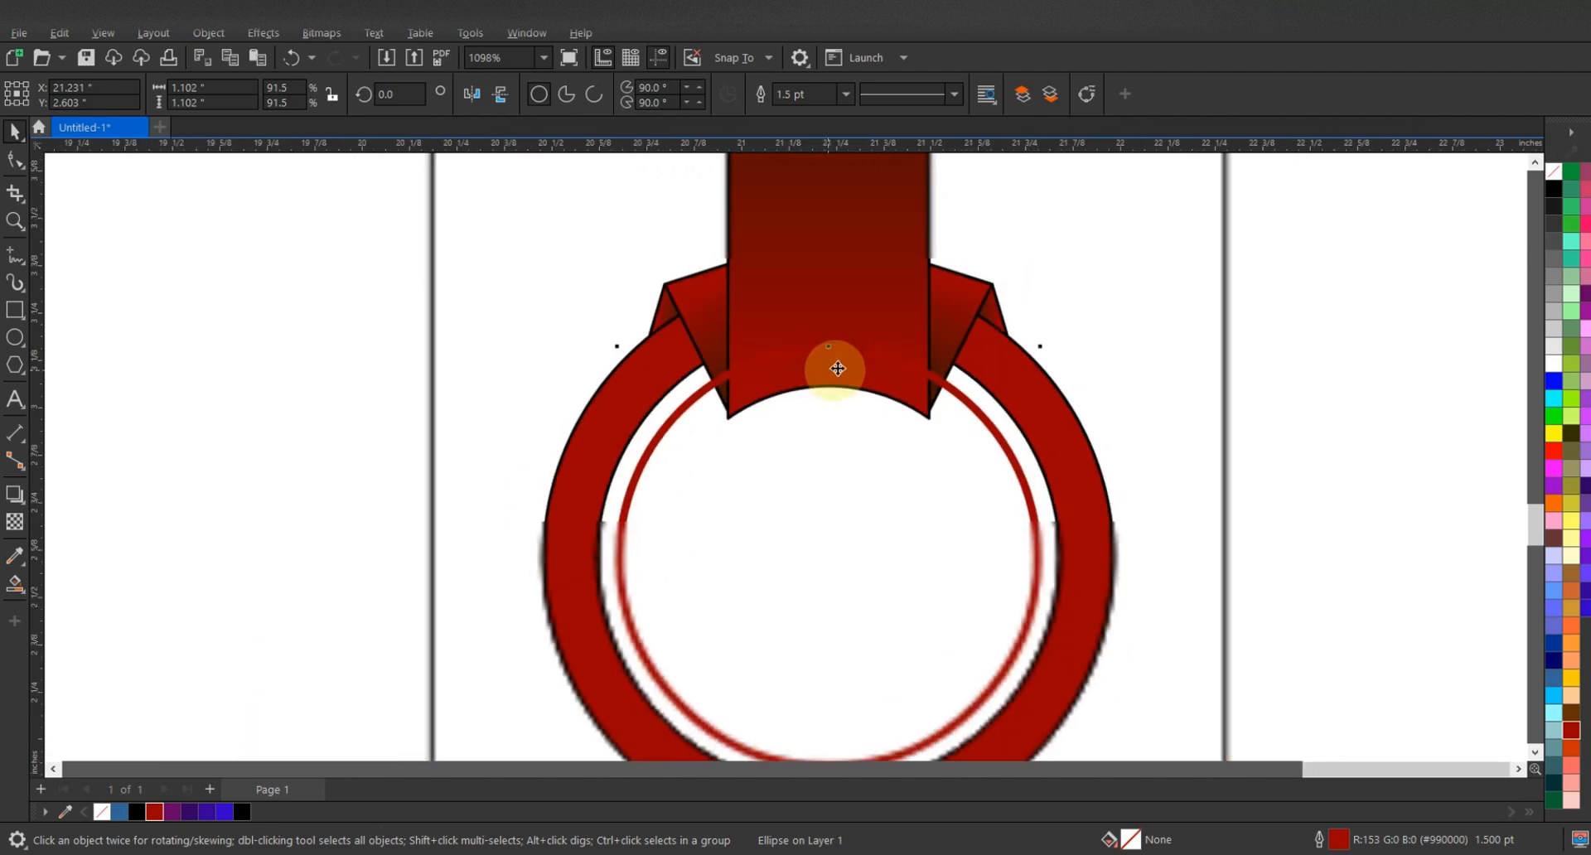
{"action": "left_click", "coordinate": [870, 274]}
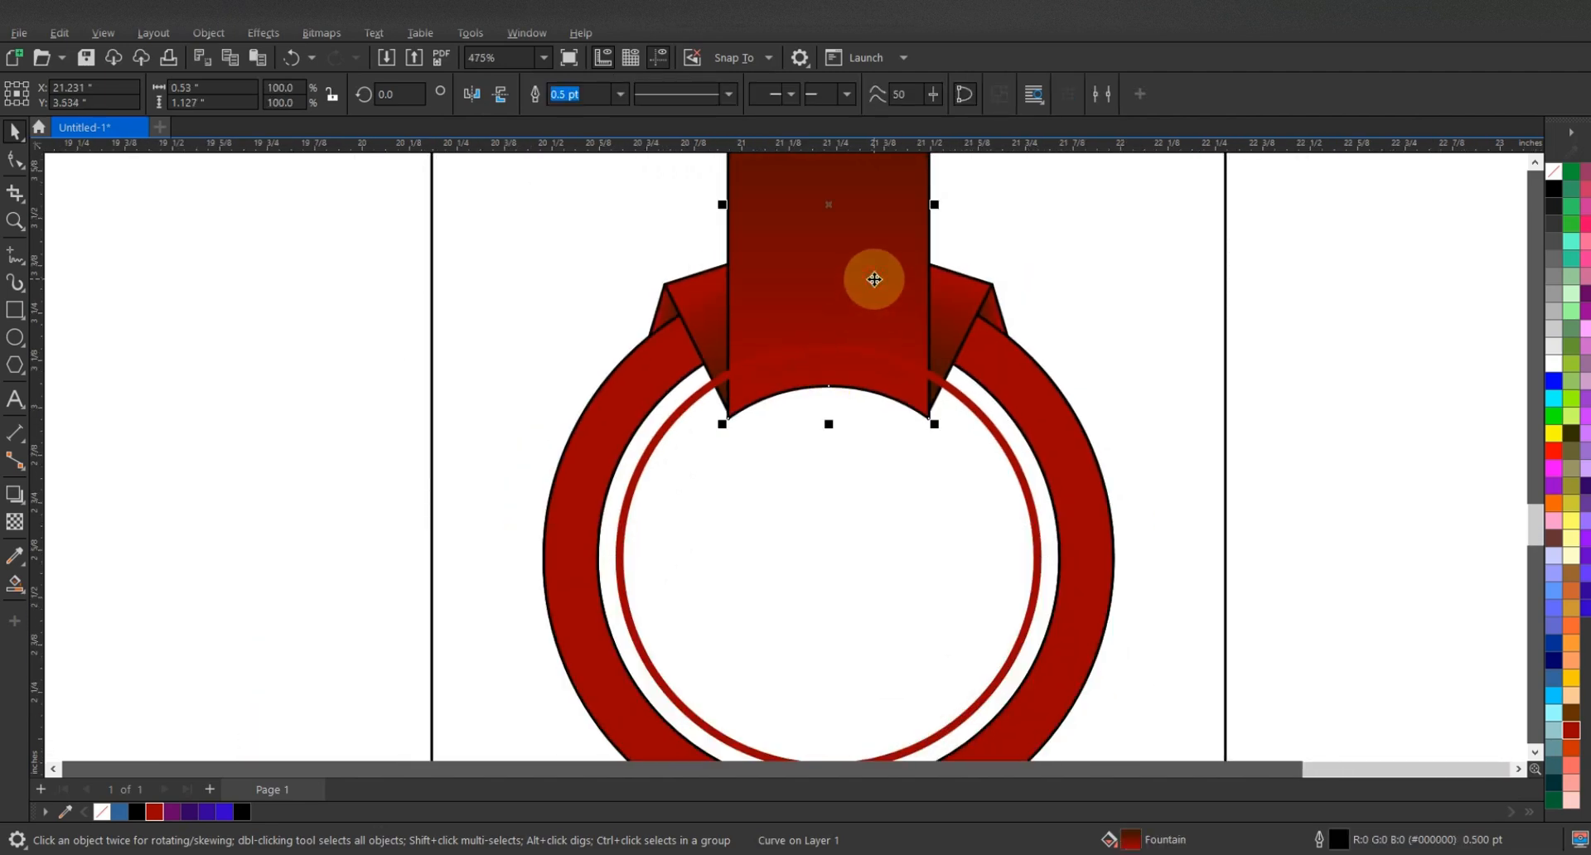
{"action": "left_click", "coordinate": [1353, 323]}
{"action": "scroll", "coordinate": [873, 369], "scroll_direction": "down", "scroll_amount": 3}
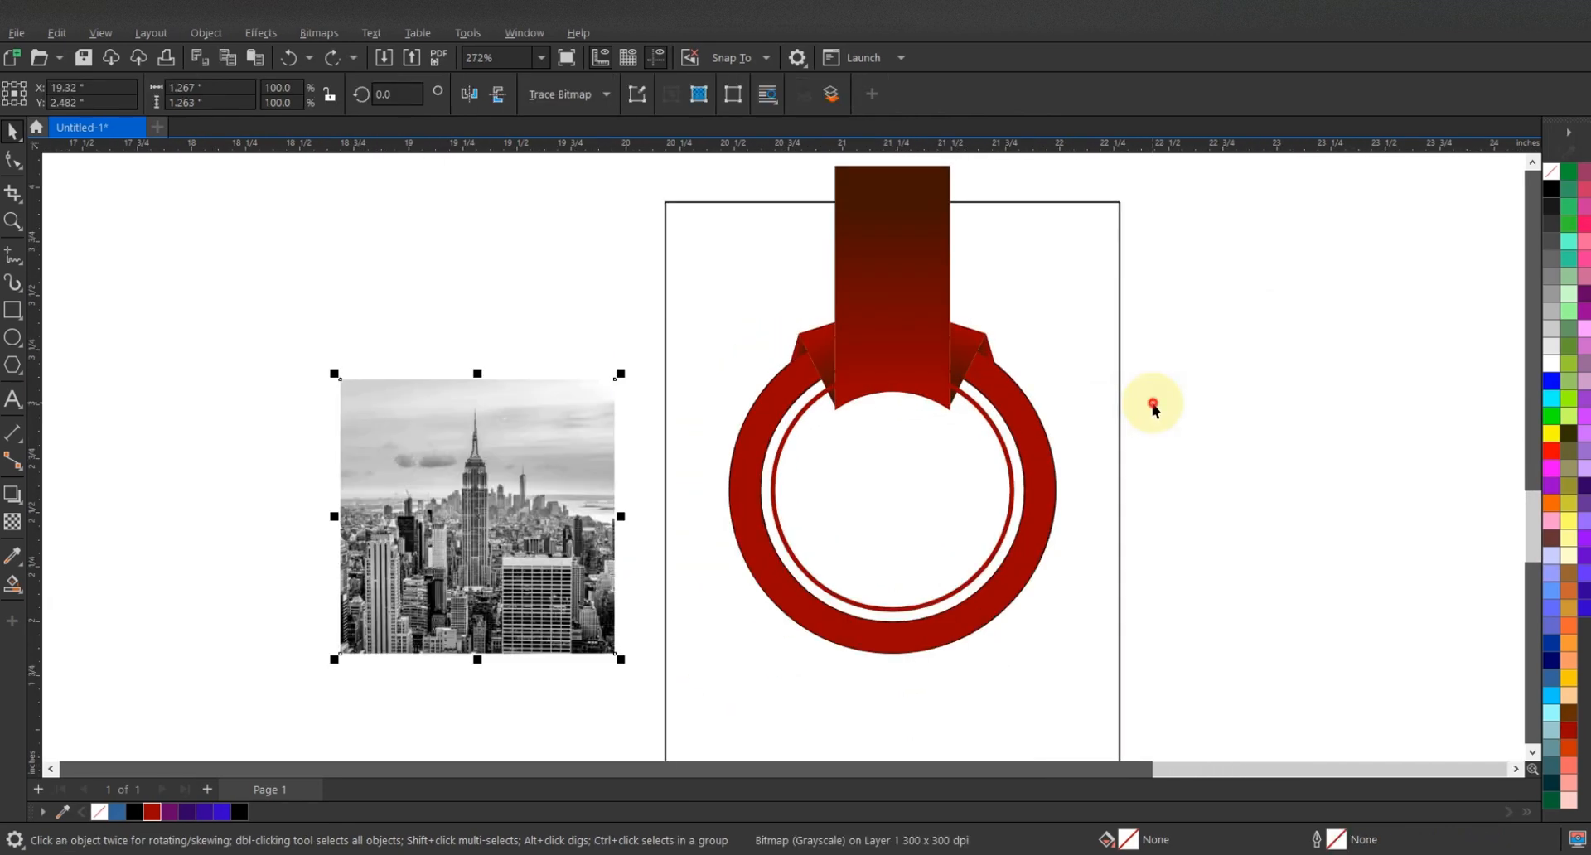
Make a smaller concentric copy of the red inner circle, about 1.006 in across
{"action": "left_click", "coordinate": [1144, 401]}
{"action": "left_click", "coordinate": [991, 439]}
{"action": "scroll", "coordinate": [991, 439], "scroll_direction": "up", "scroll_amount": 1}
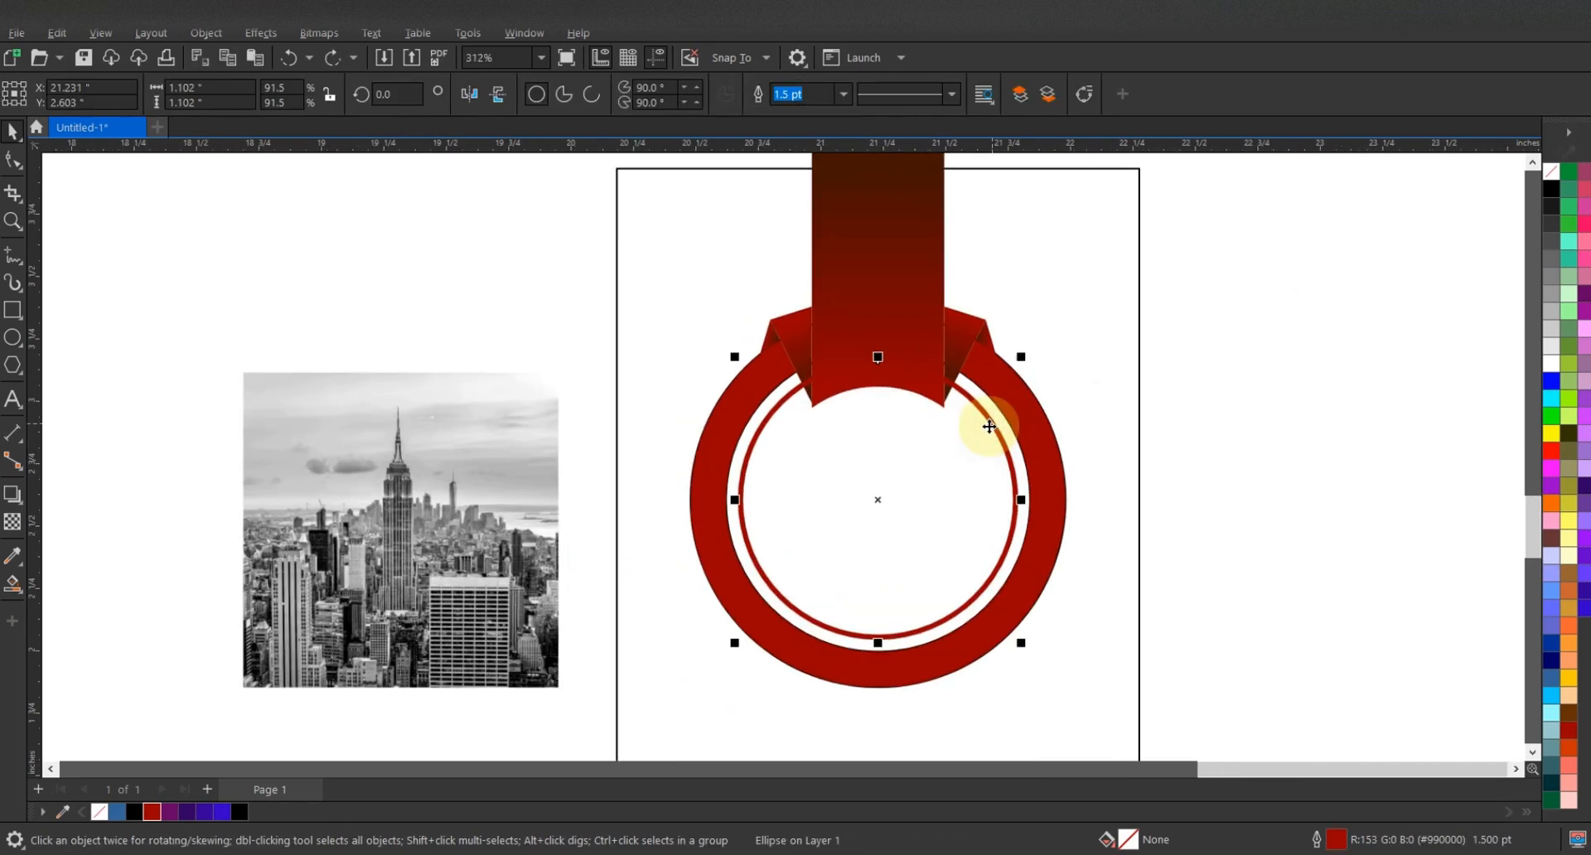
{"action": "left_click_drag", "start_coordinate": [1020, 357], "coordinate": [1009, 368]}
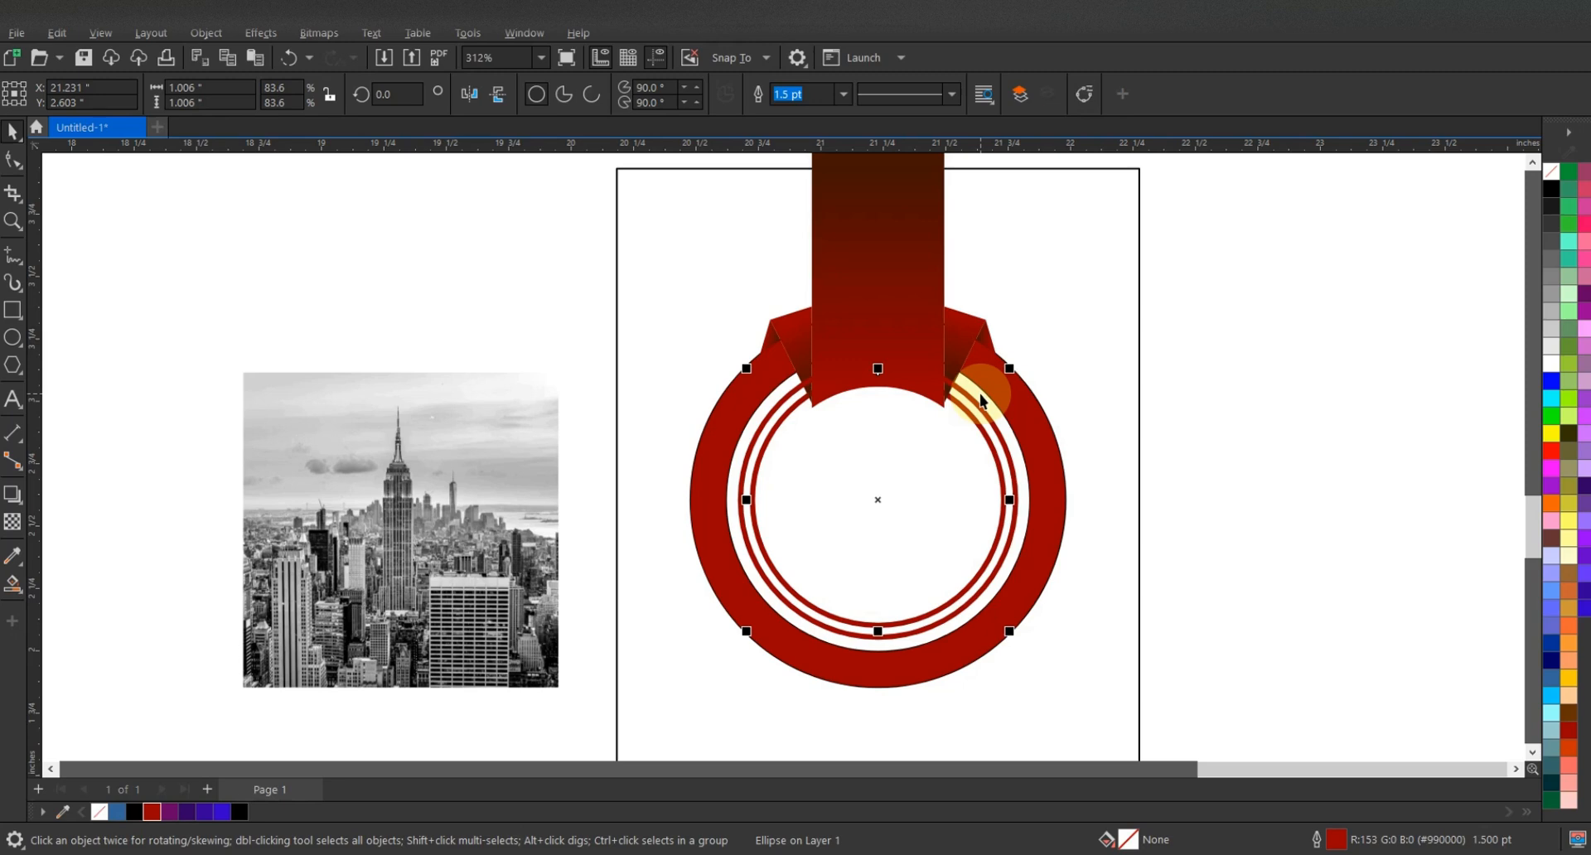
PowerClip the grayscale city skyline bitmap inside the smaller red circle
{"action": "right_click", "coordinate": [551, 443]}
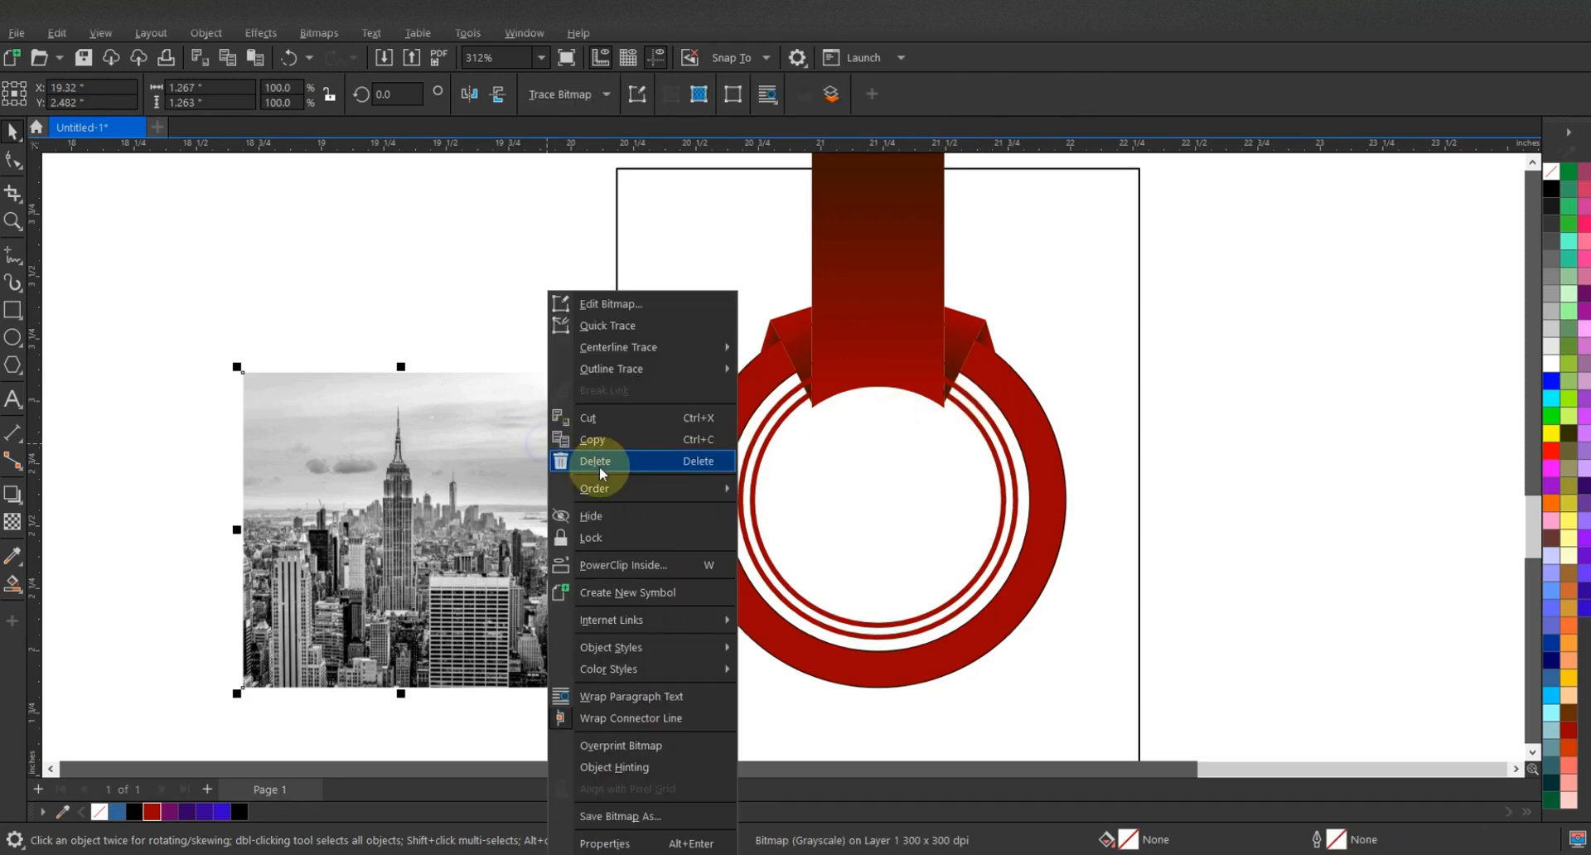
{"action": "left_click", "coordinate": [617, 567]}
{"action": "left_click", "coordinate": [752, 469]}
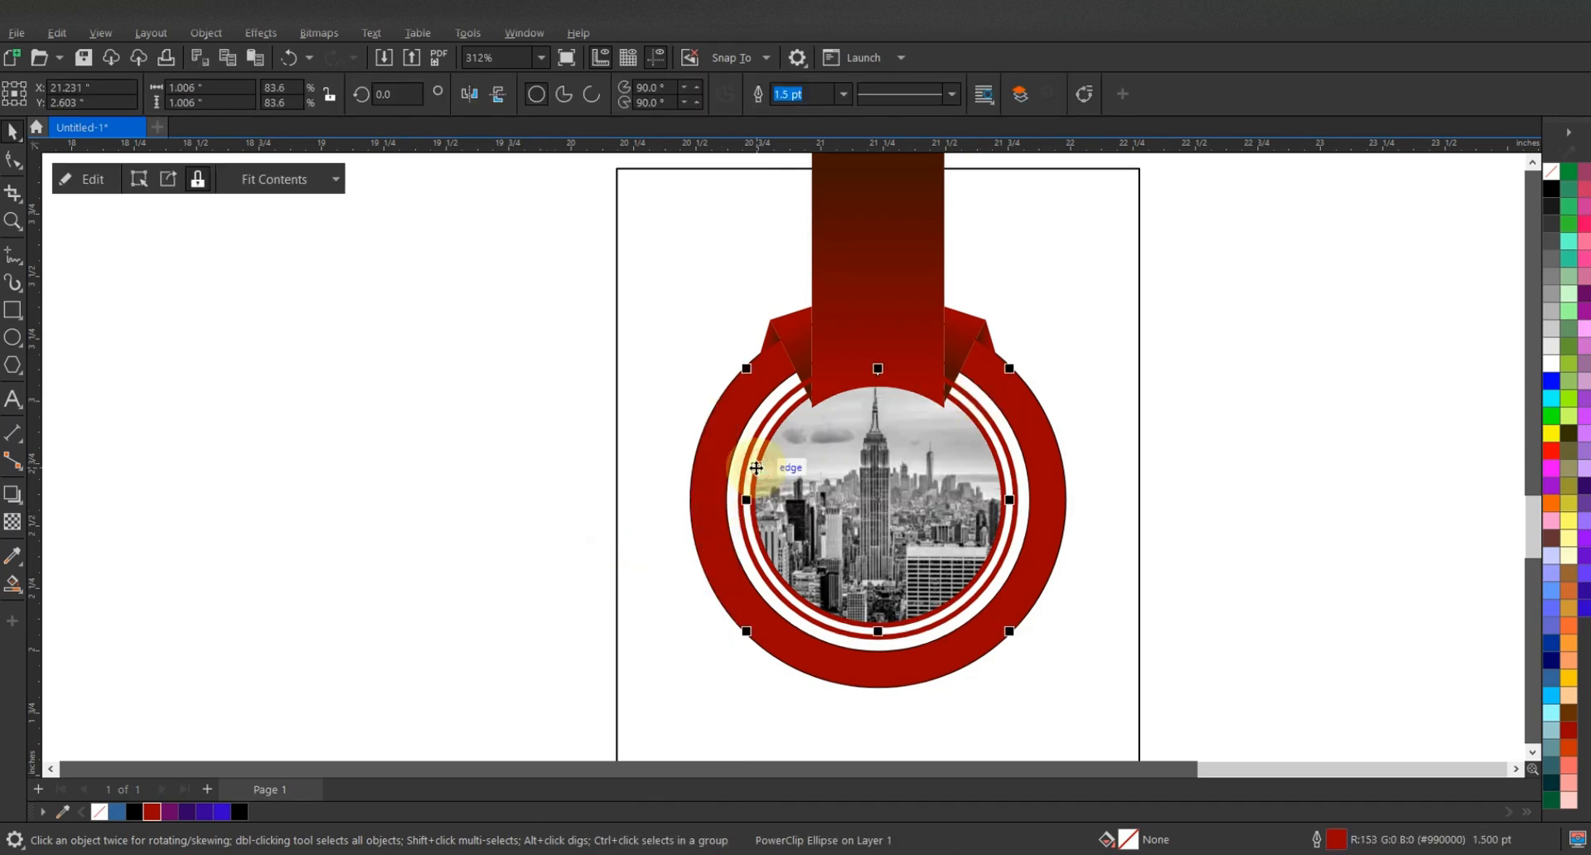
{"action": "left_click", "coordinate": [426, 308]}
Select all the ribbon and ring objects together and PowerClip them inside the tall rectangular frame
{"action": "scroll", "coordinate": [845, 364], "scroll_direction": "down", "scroll_amount": 2}
{"action": "scroll", "coordinate": [857, 335], "scroll_direction": "down", "scroll_amount": 1}
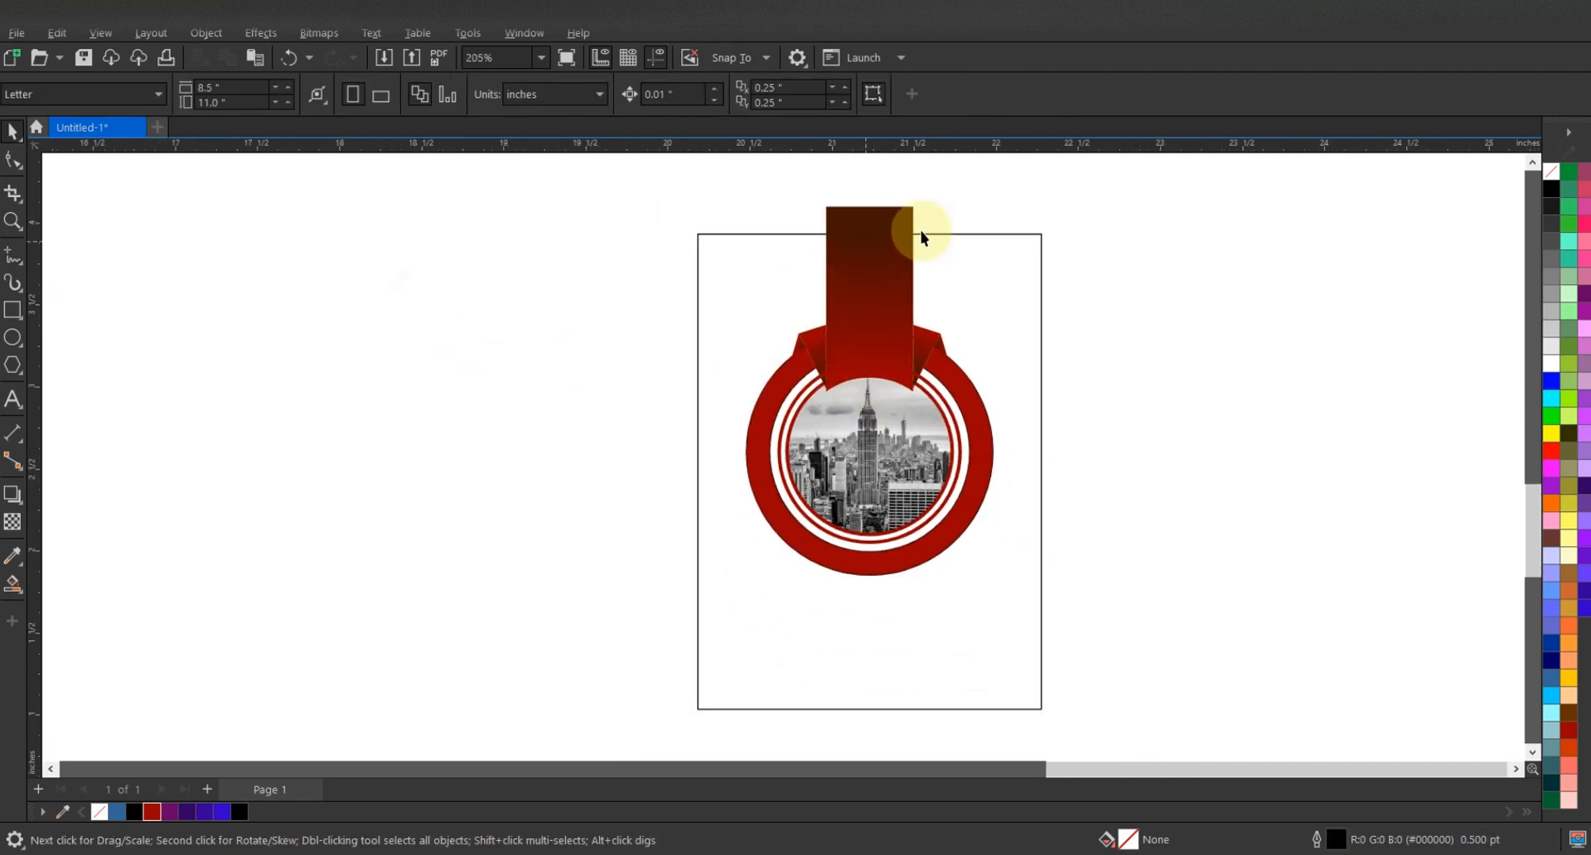
{"action": "left_click_drag", "start_coordinate": [638, 632], "coordinate": [638, 633]}
{"action": "right_click", "coordinate": [824, 240]}
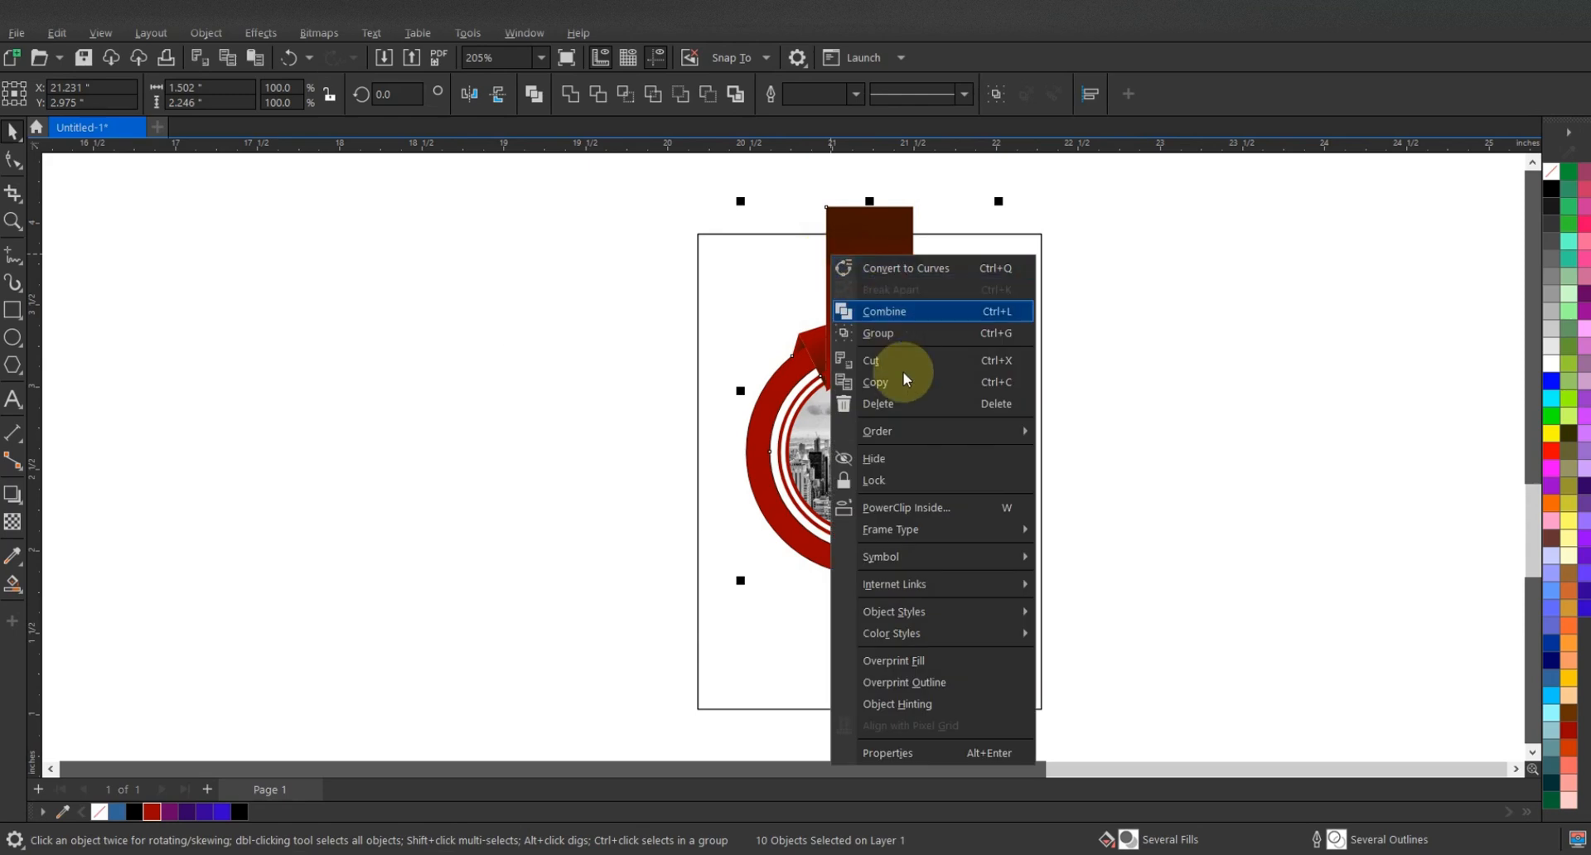
{"action": "left_click", "coordinate": [961, 358]}
{"action": "left_click", "coordinate": [1025, 274]}
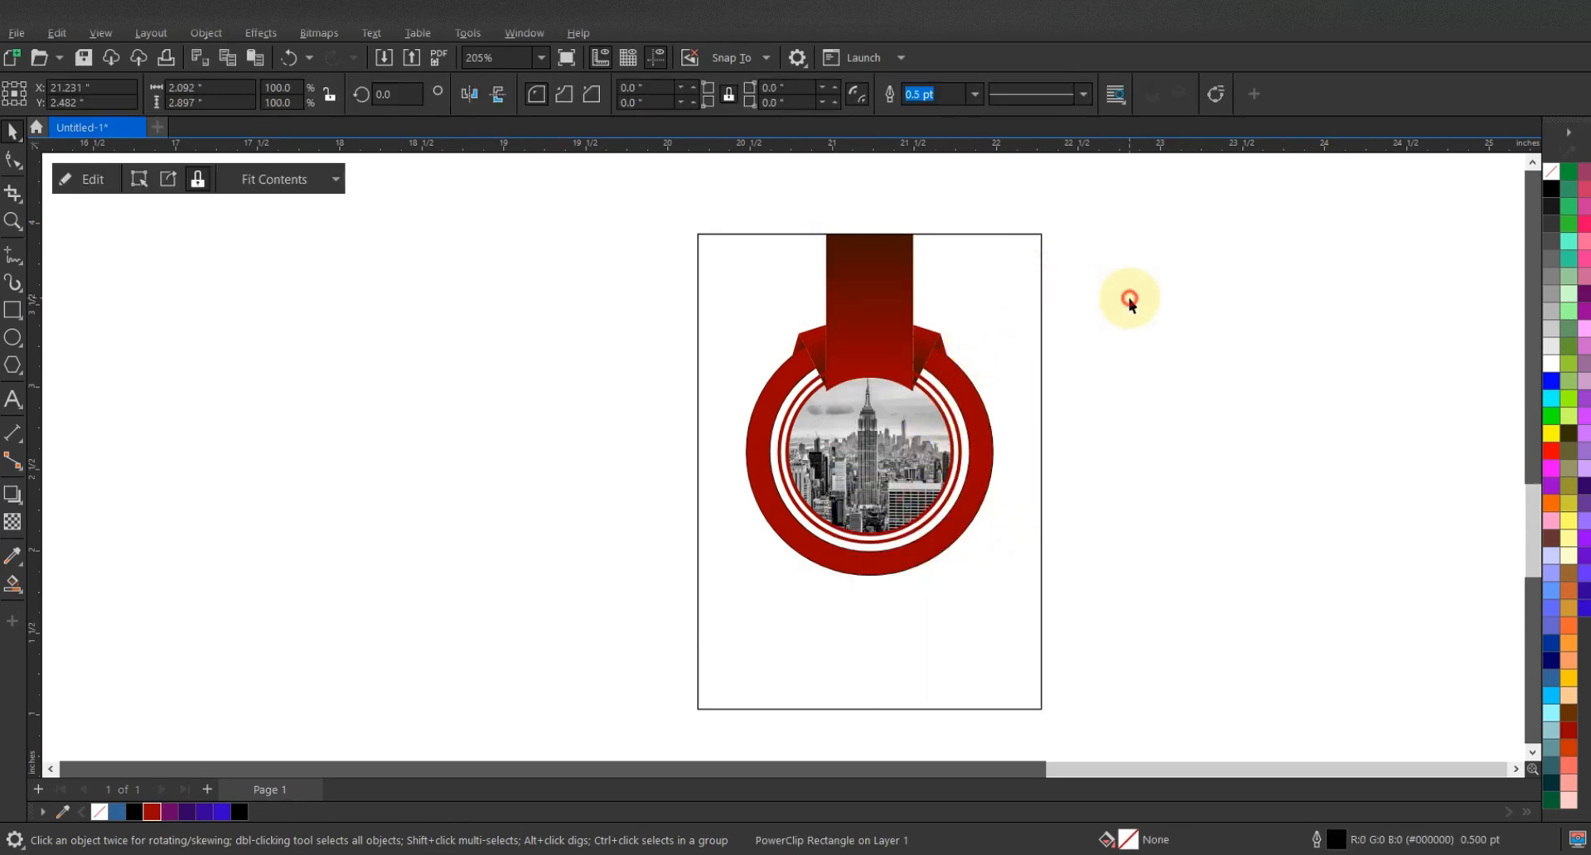
Draw a narrow closed three-point shape of about 0.81 by 1.02 in at the emblem's lower right, crossing the frame's edge
{"action": "scroll", "coordinate": [1128, 302], "scroll_direction": "down", "scroll_amount": 1}
{"action": "scroll", "coordinate": [713, 526], "scroll_direction": "up", "scroll_amount": 1}
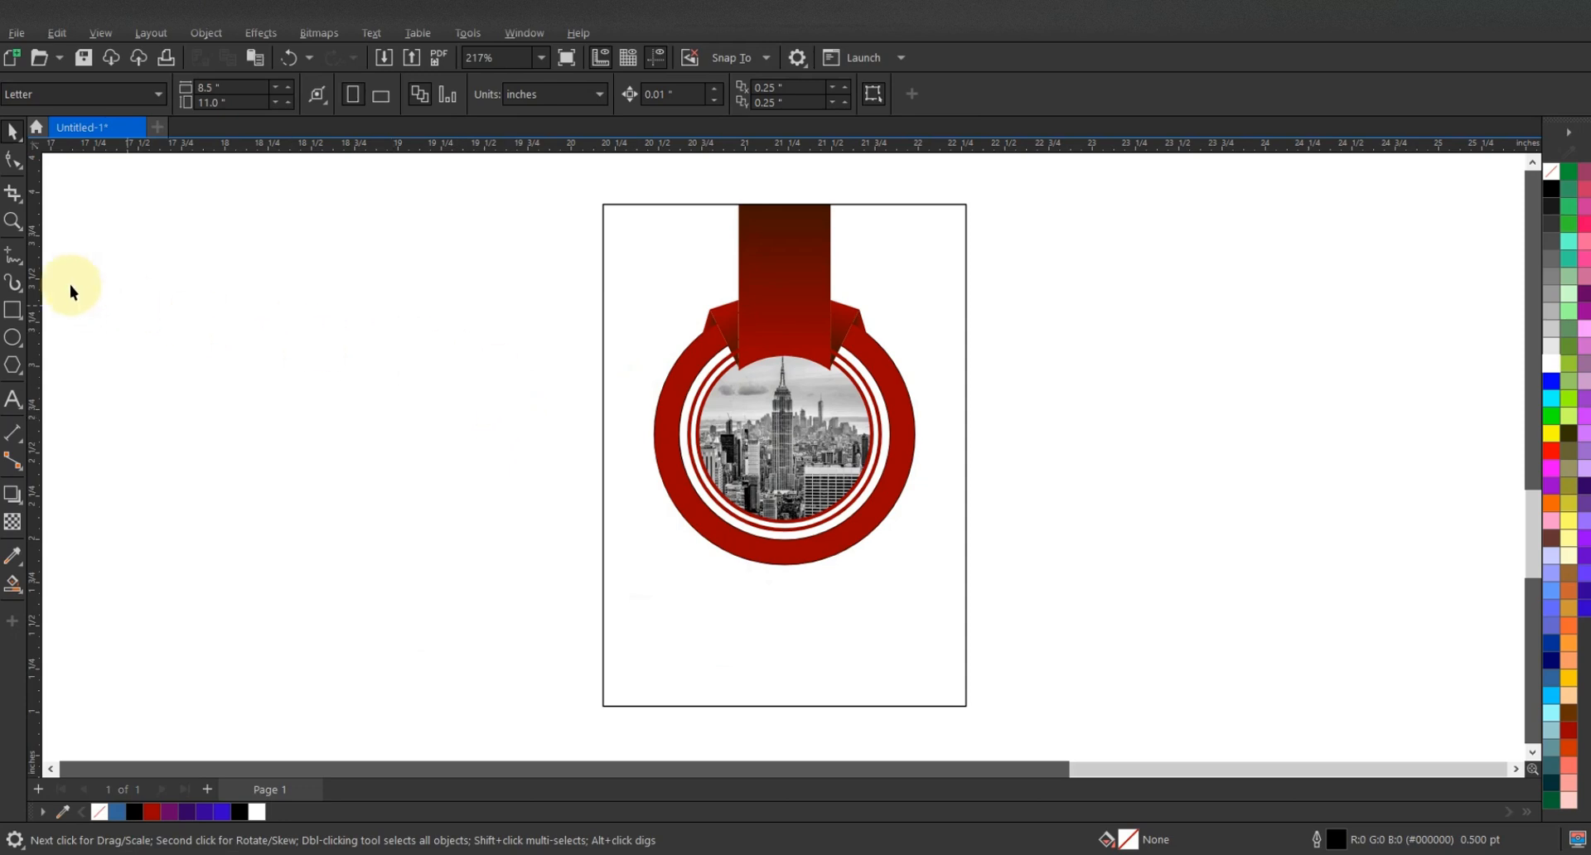
{"action": "left_click", "coordinate": [12, 253]}
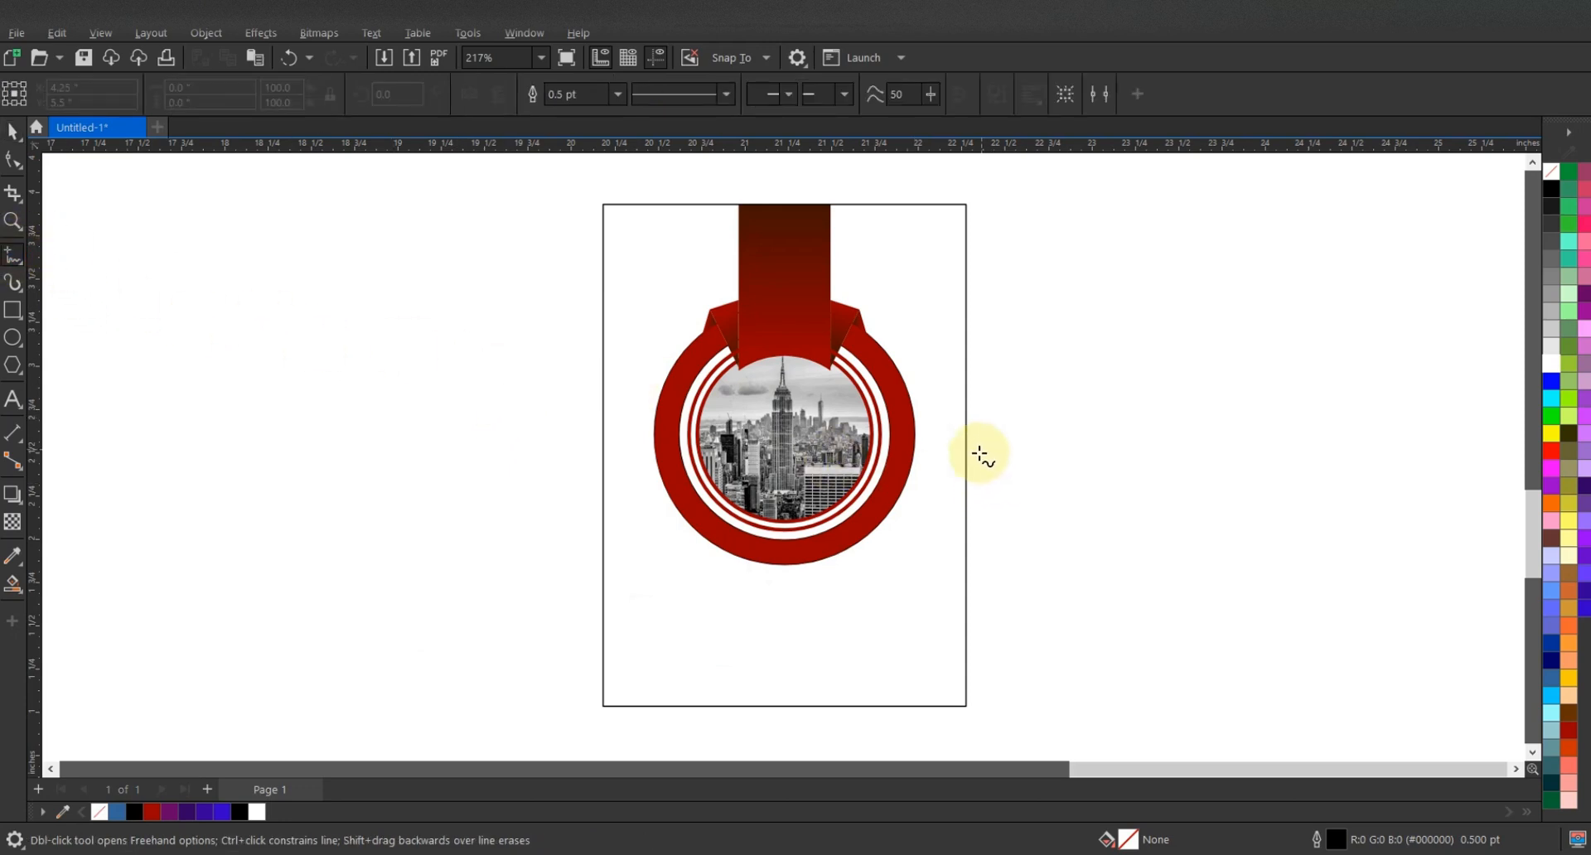
{"action": "left_click", "coordinate": [992, 431]}
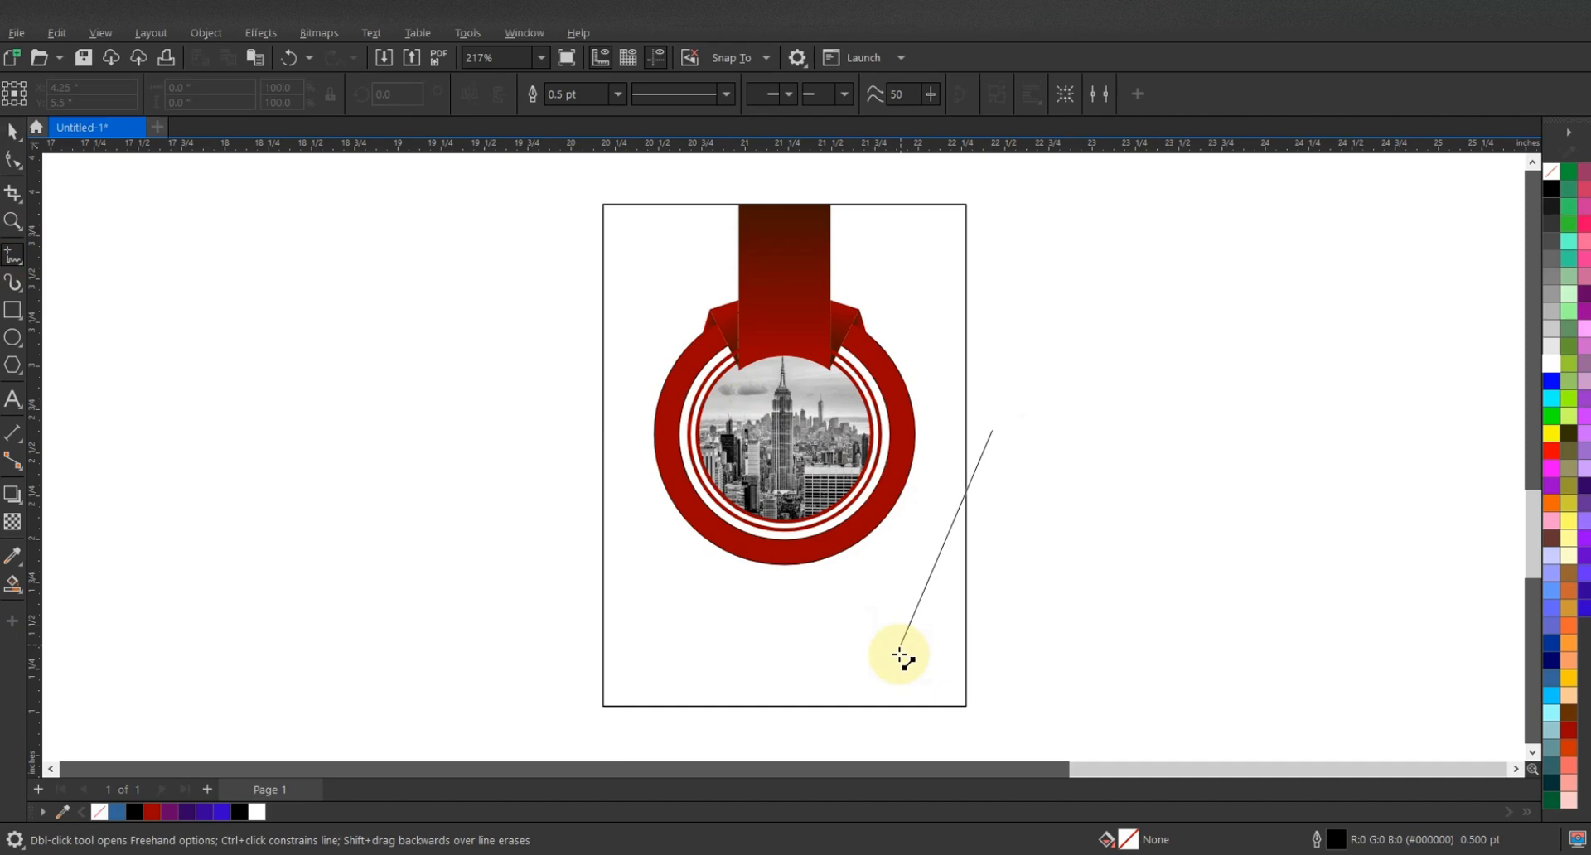
{"action": "left_click", "coordinate": [876, 609]}
{"action": "left_click", "coordinate": [1012, 452]}
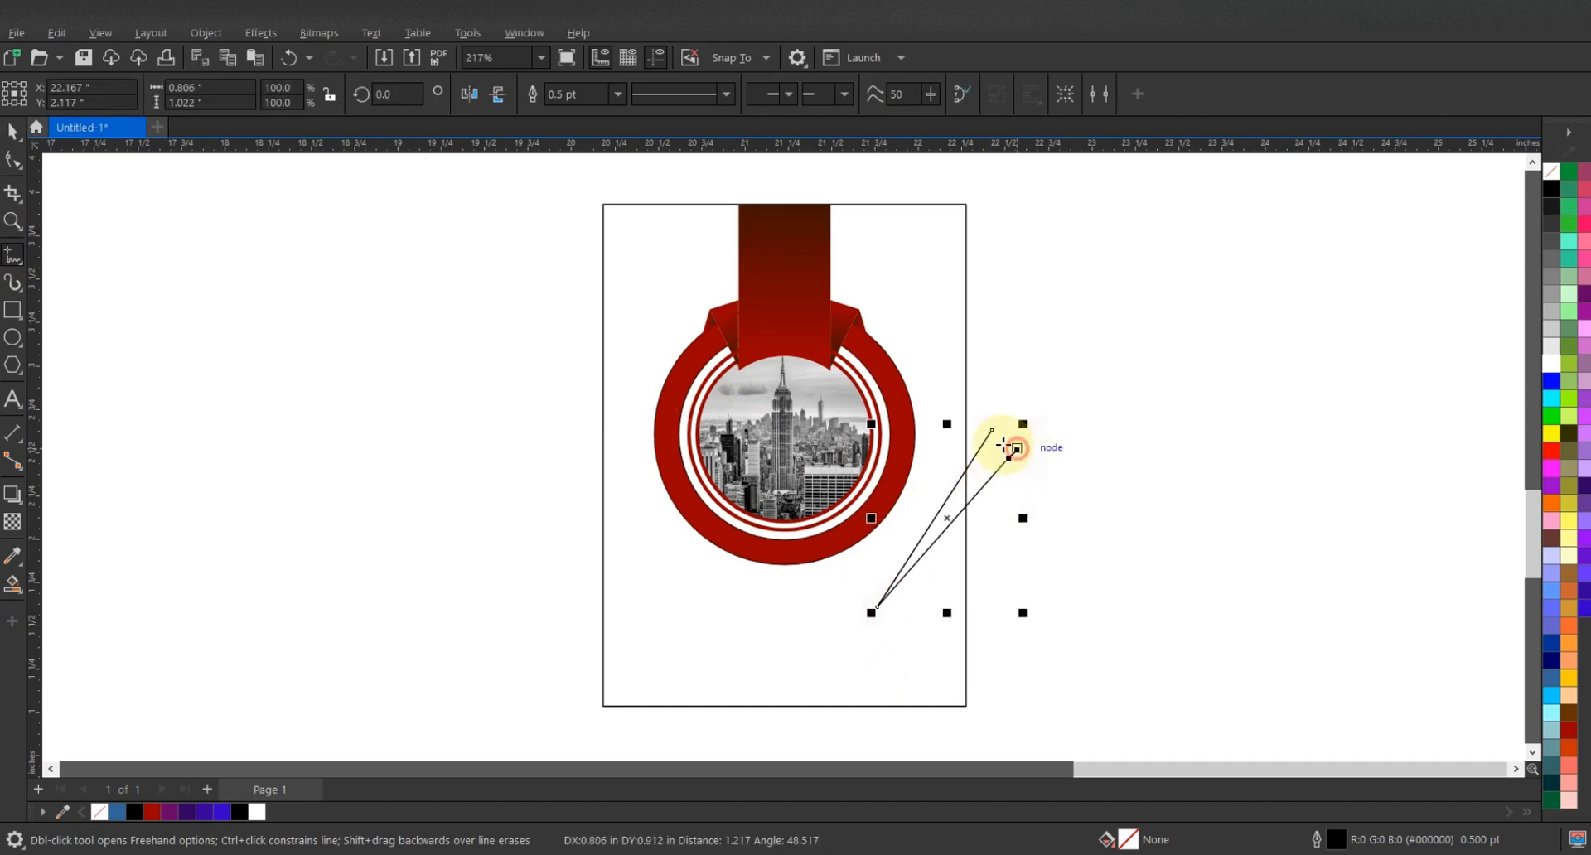
{"action": "left_click", "coordinate": [993, 432]}
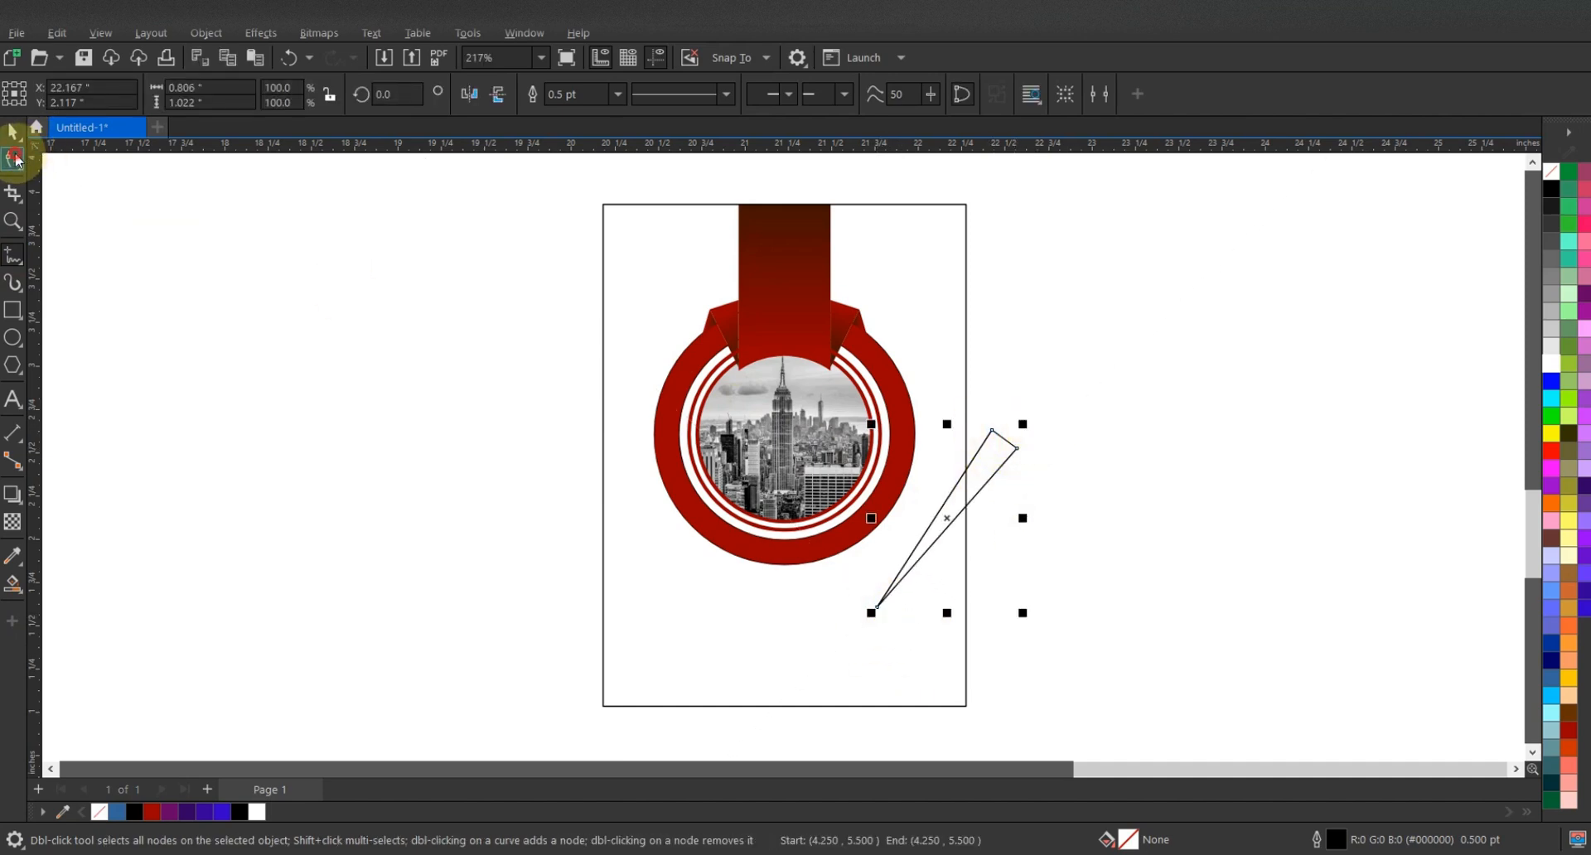
Convert the narrow shape's segments to curves and bend both long sides into a tapered swoosh with a pointed lower tip
{"action": "left_click", "coordinate": [14, 159]}
{"action": "left_click_drag", "start_coordinate": [1039, 403], "coordinate": [811, 643]}
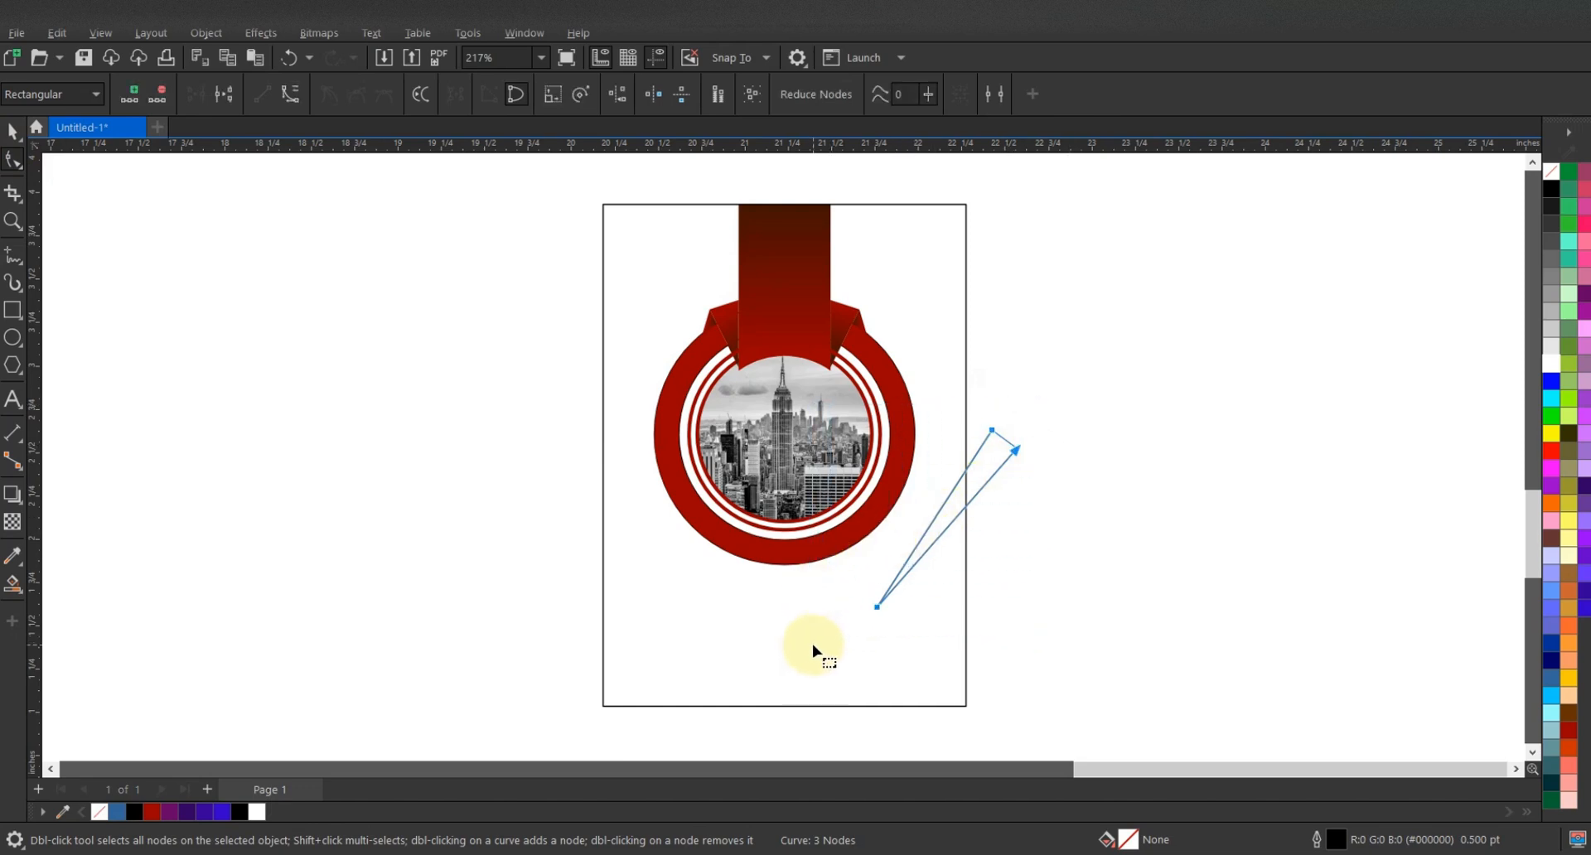
{"action": "left_click", "coordinate": [290, 95]}
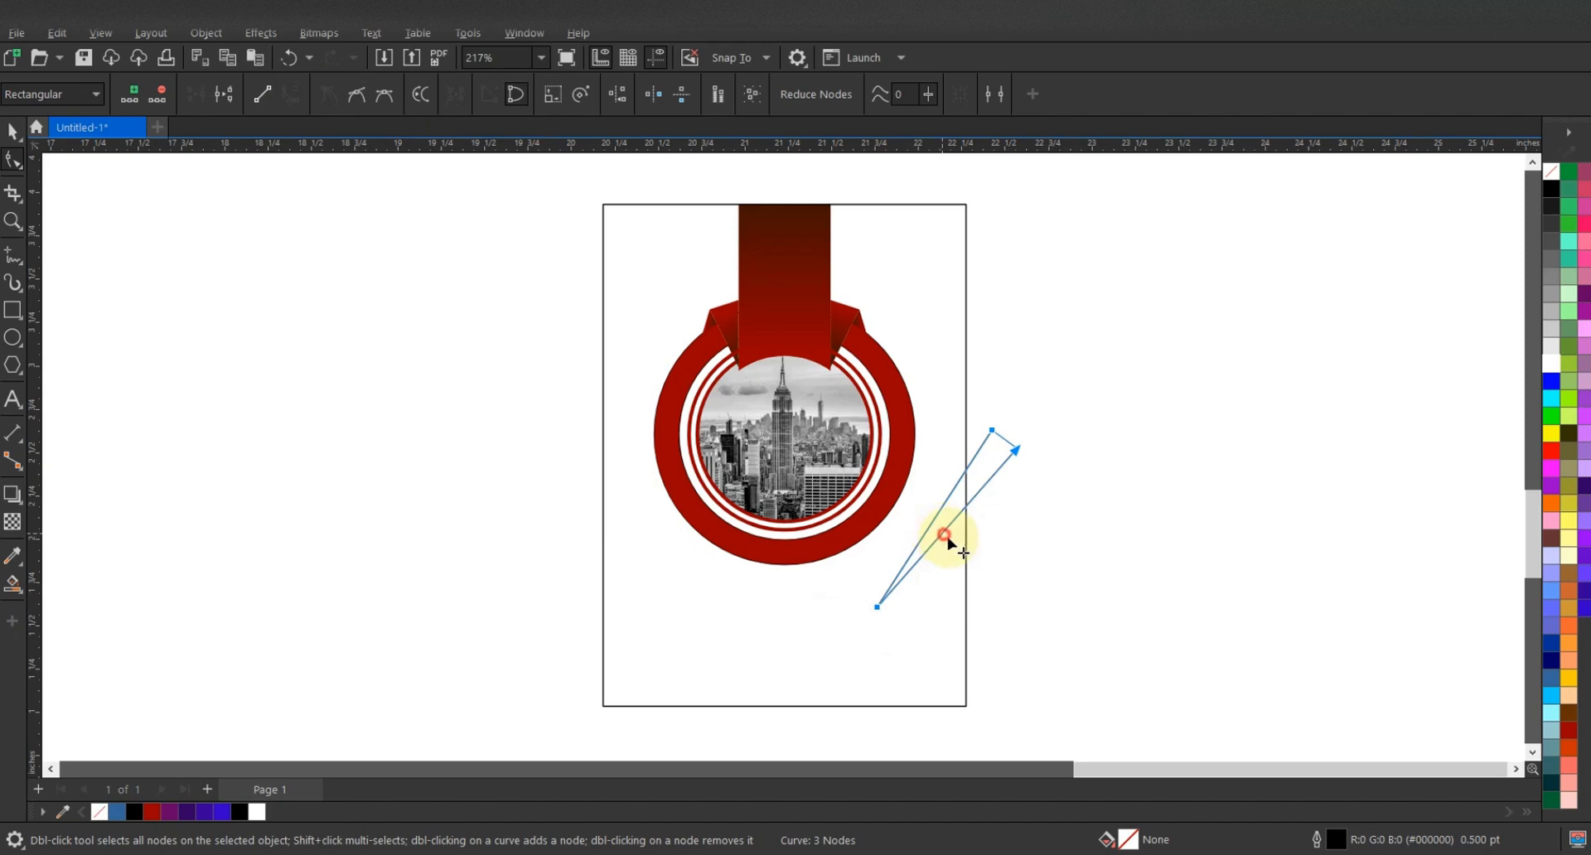
{"action": "mouse_move", "coordinate": [944, 534]}
{"action": "left_mouse_down"}
{"action": "mouse_move", "coordinate": [959, 547]}
{"action": "mouse_move", "coordinate": [948, 539]}
{"action": "left_mouse_up"}
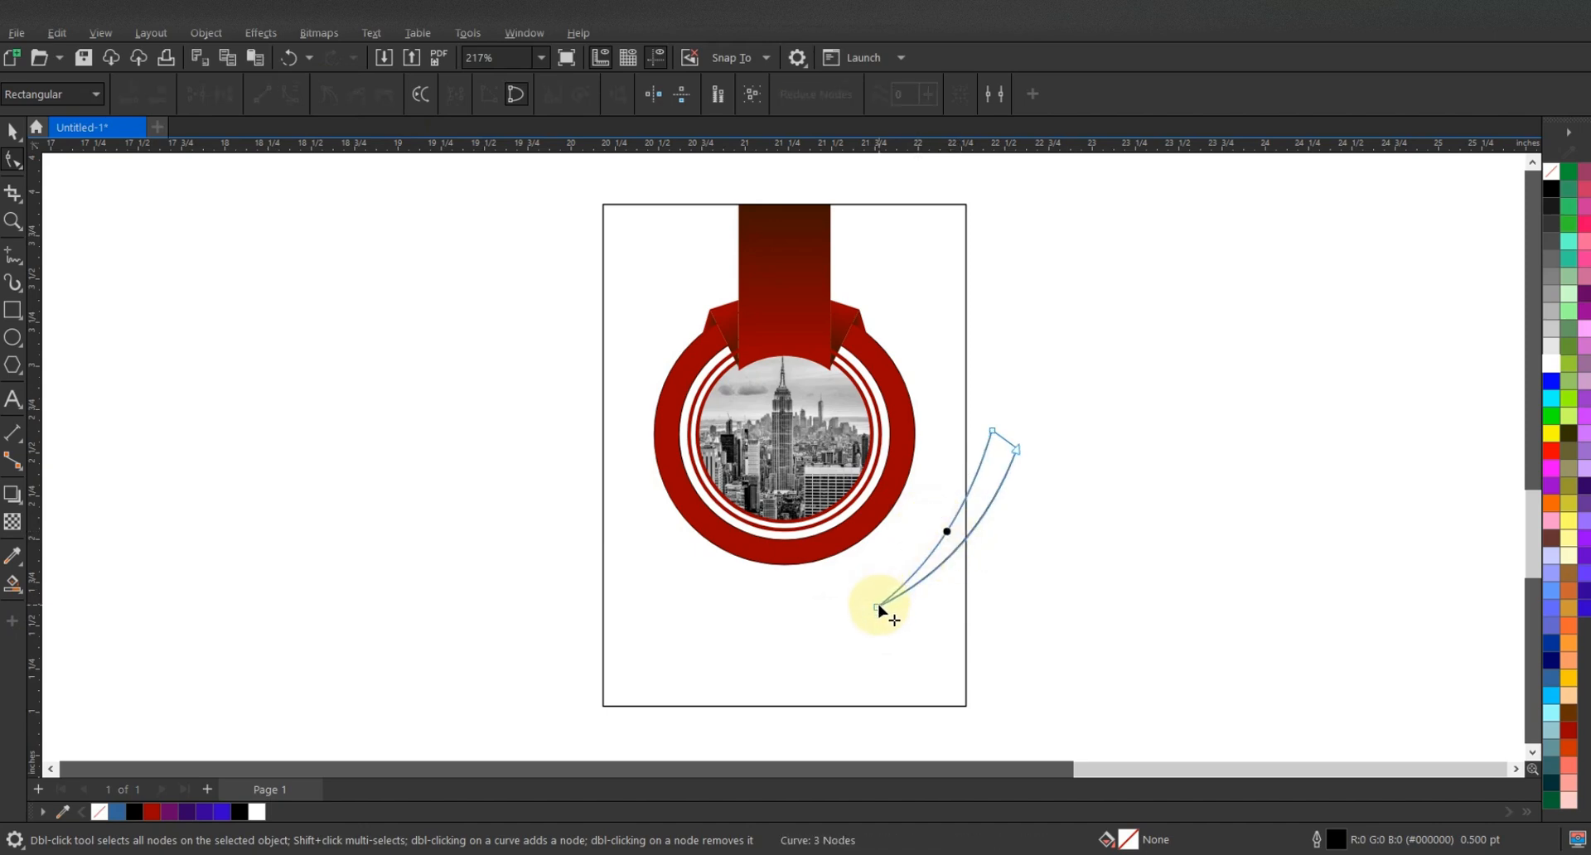
{"action": "left_click", "coordinate": [879, 609]}
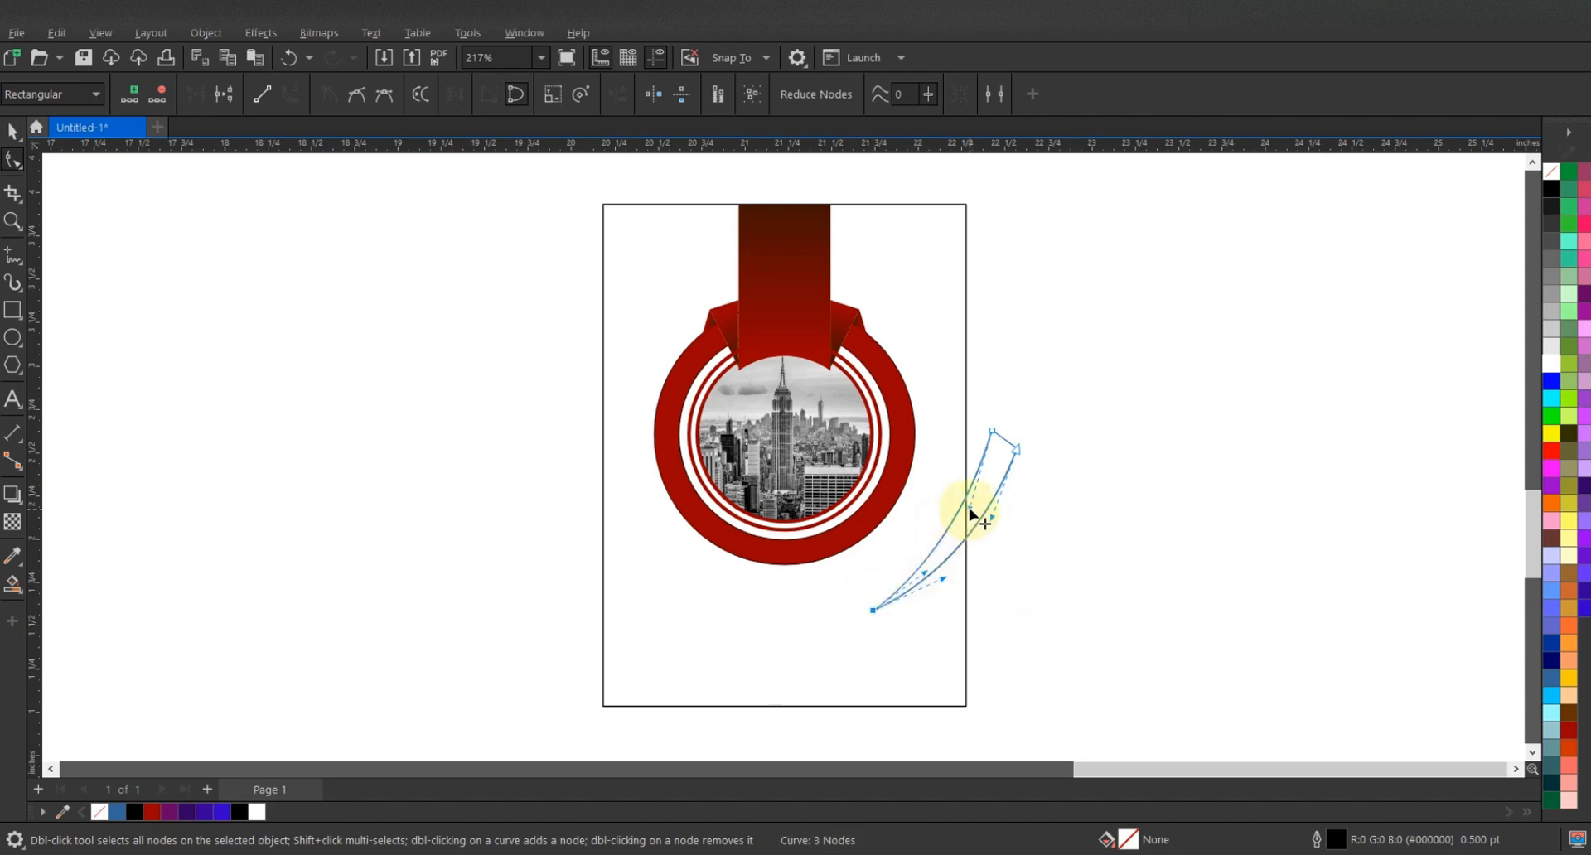
{"action": "left_click_drag", "start_coordinate": [979, 508], "coordinate": [981, 506]}
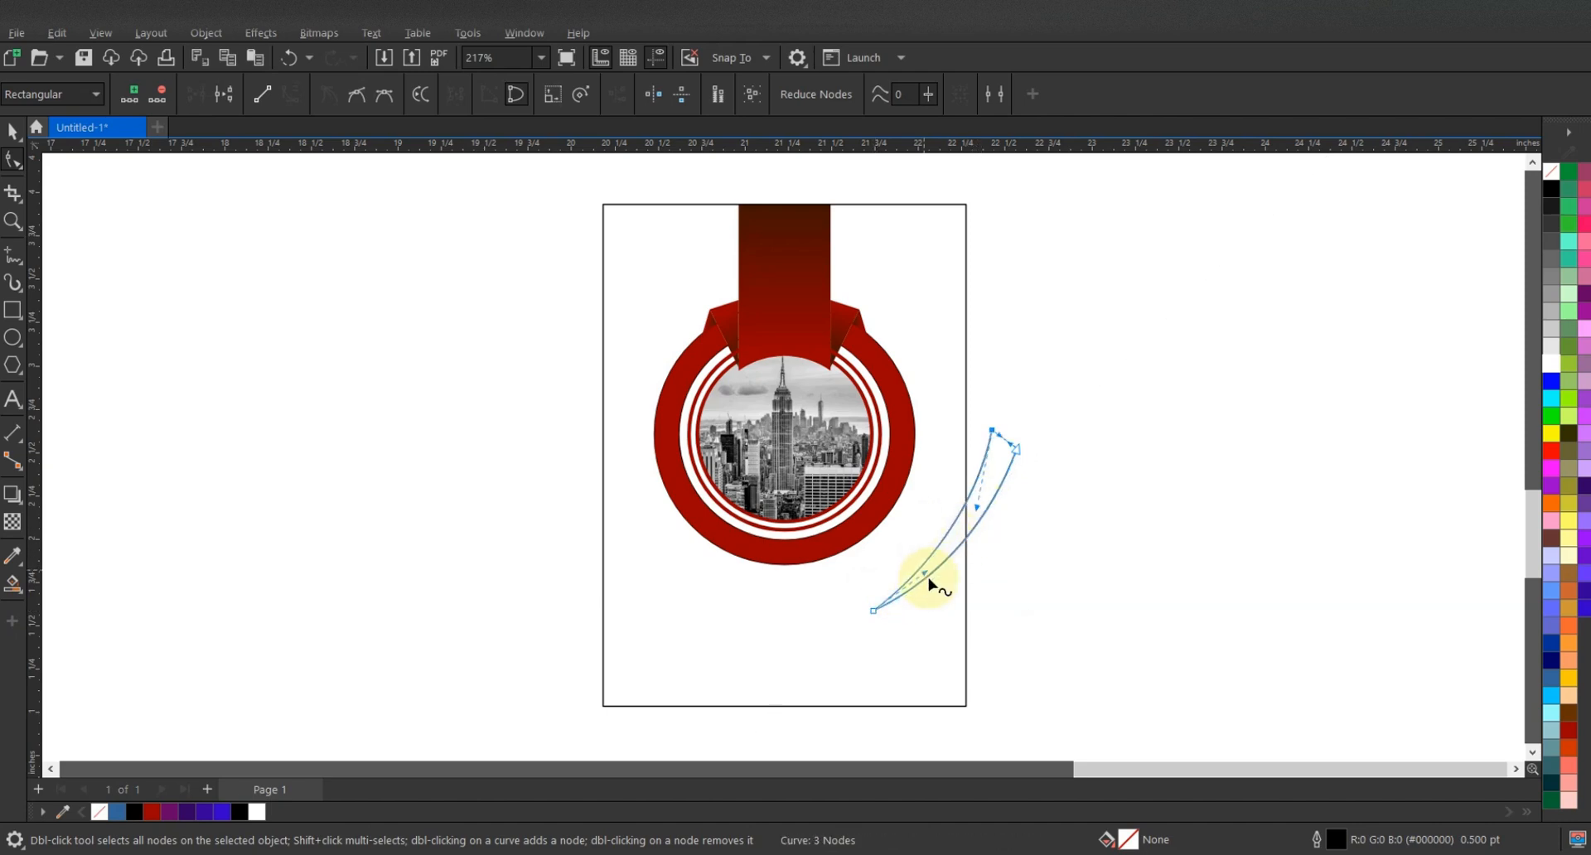
{"action": "left_click_drag", "start_coordinate": [925, 569], "coordinate": [959, 561]}
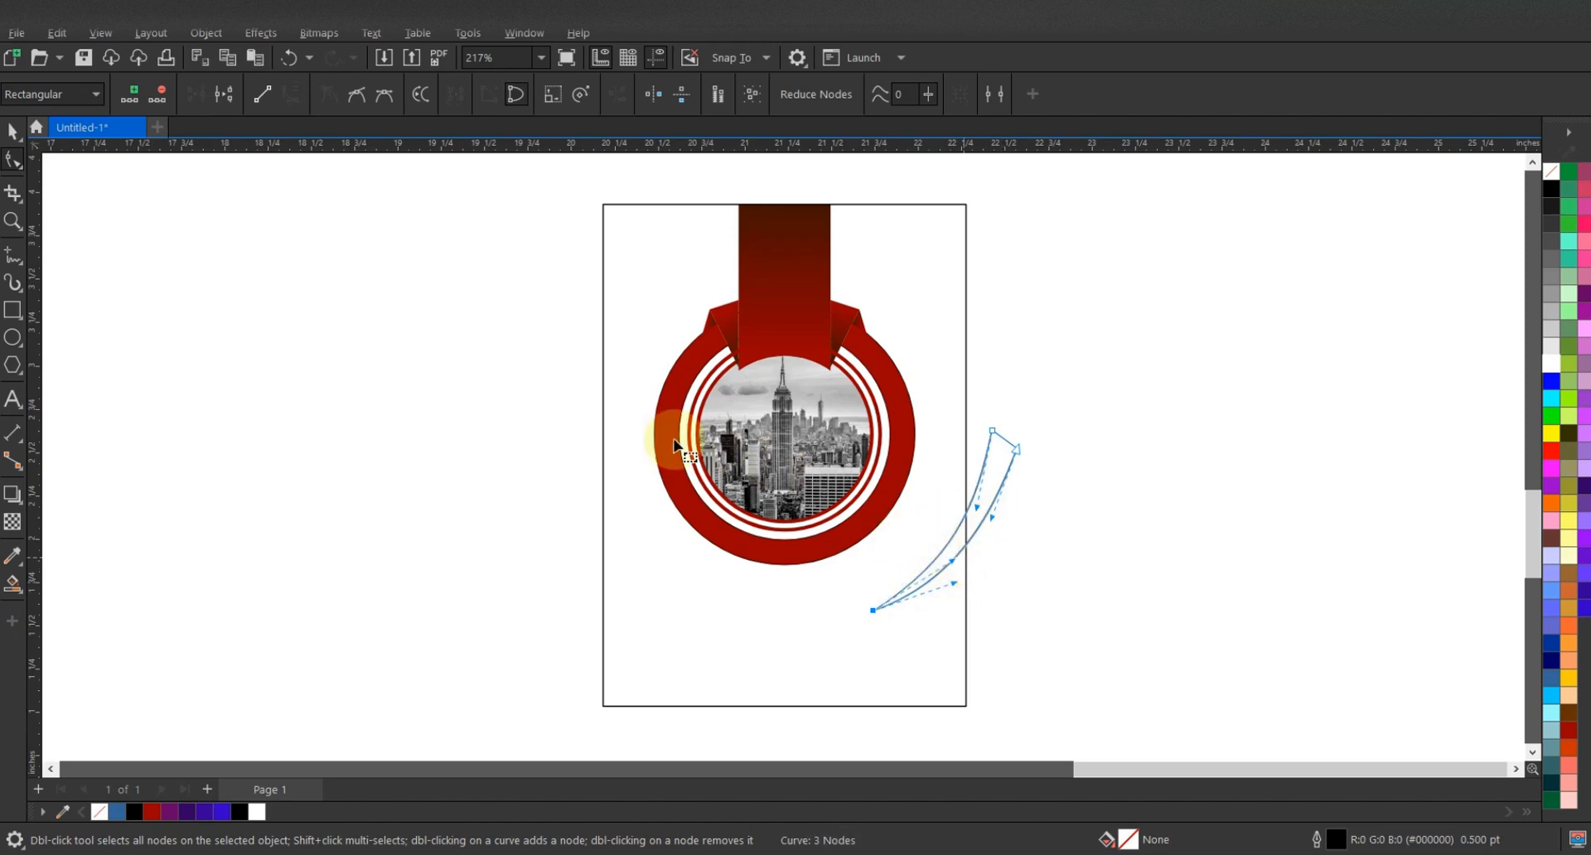
Move the swoosh slightly up toward the ring and rotate it to about 1.2 degrees
{"action": "left_click", "coordinate": [13, 131]}
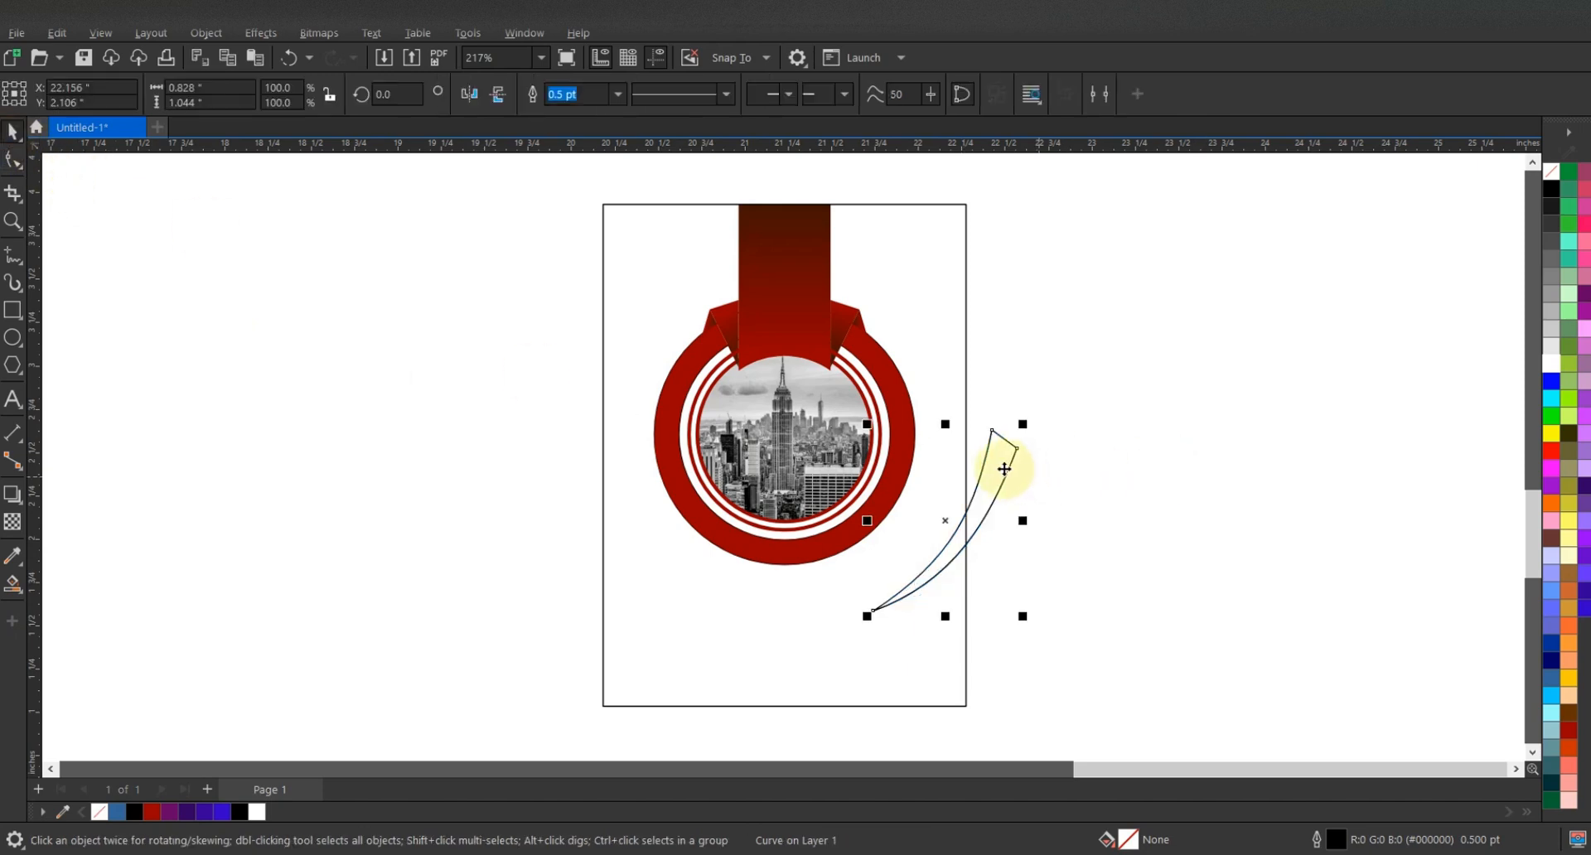
{"action": "left_click_drag", "start_coordinate": [998, 464], "coordinate": [997, 457]}
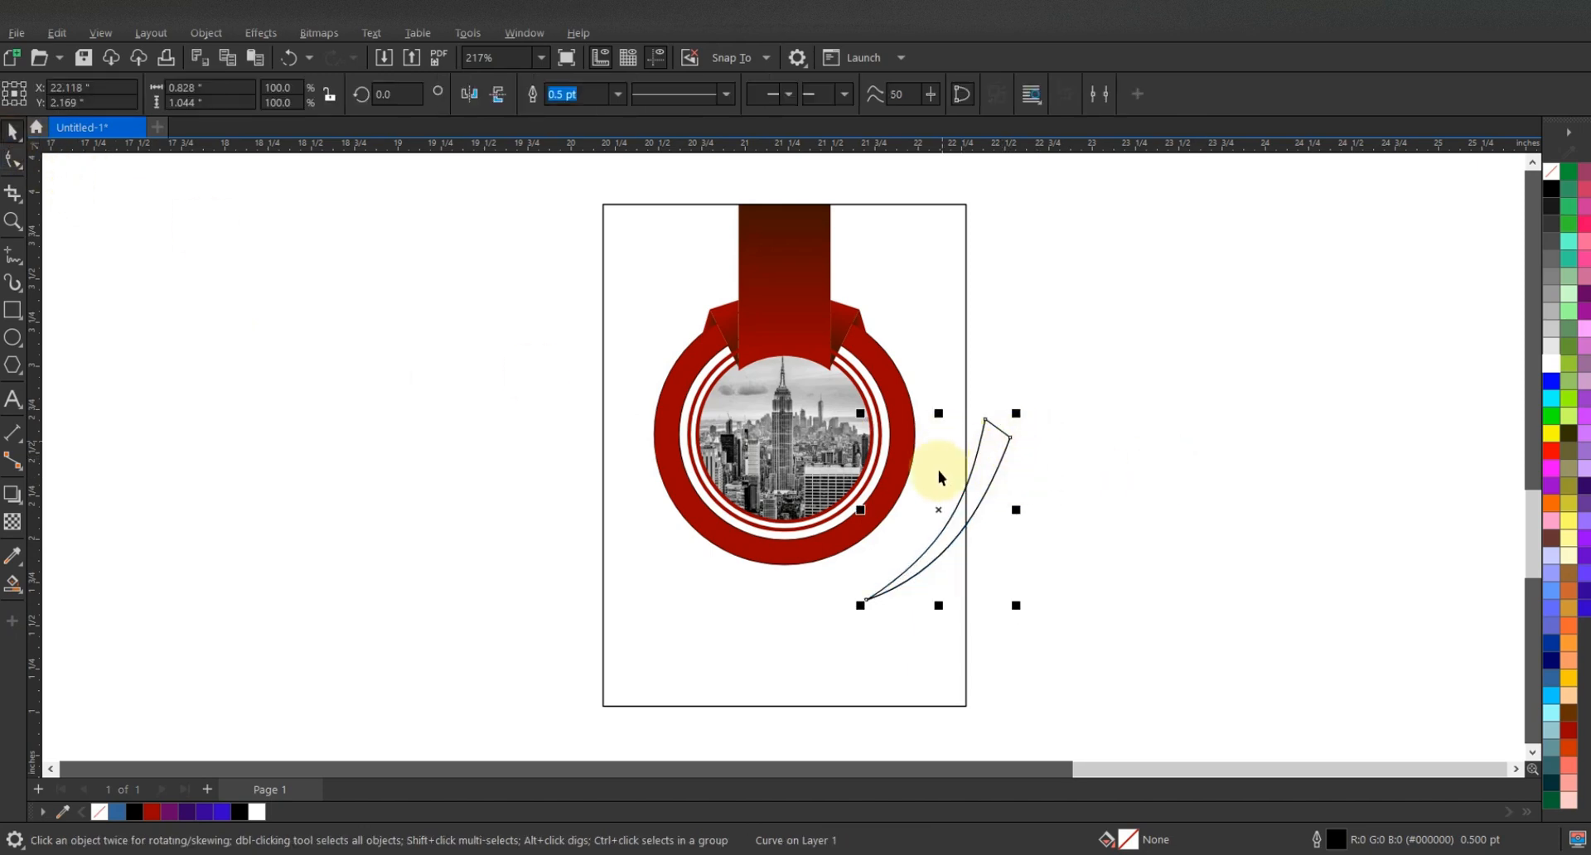
{"action": "left_click", "coordinate": [990, 469]}
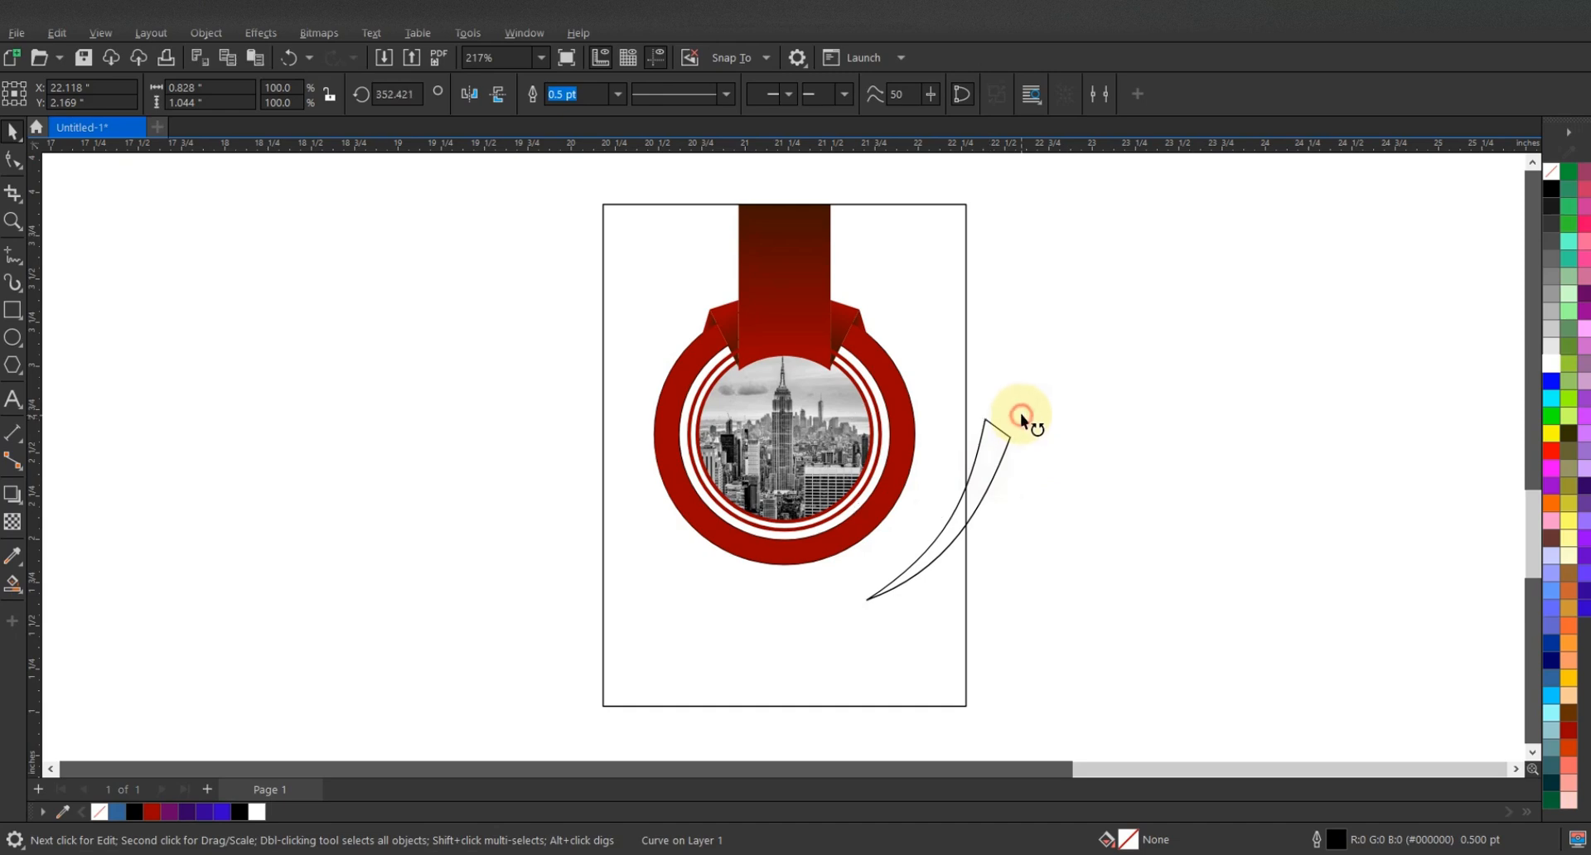
{"action": "left_click_drag", "start_coordinate": [1021, 414], "coordinate": [1016, 408]}
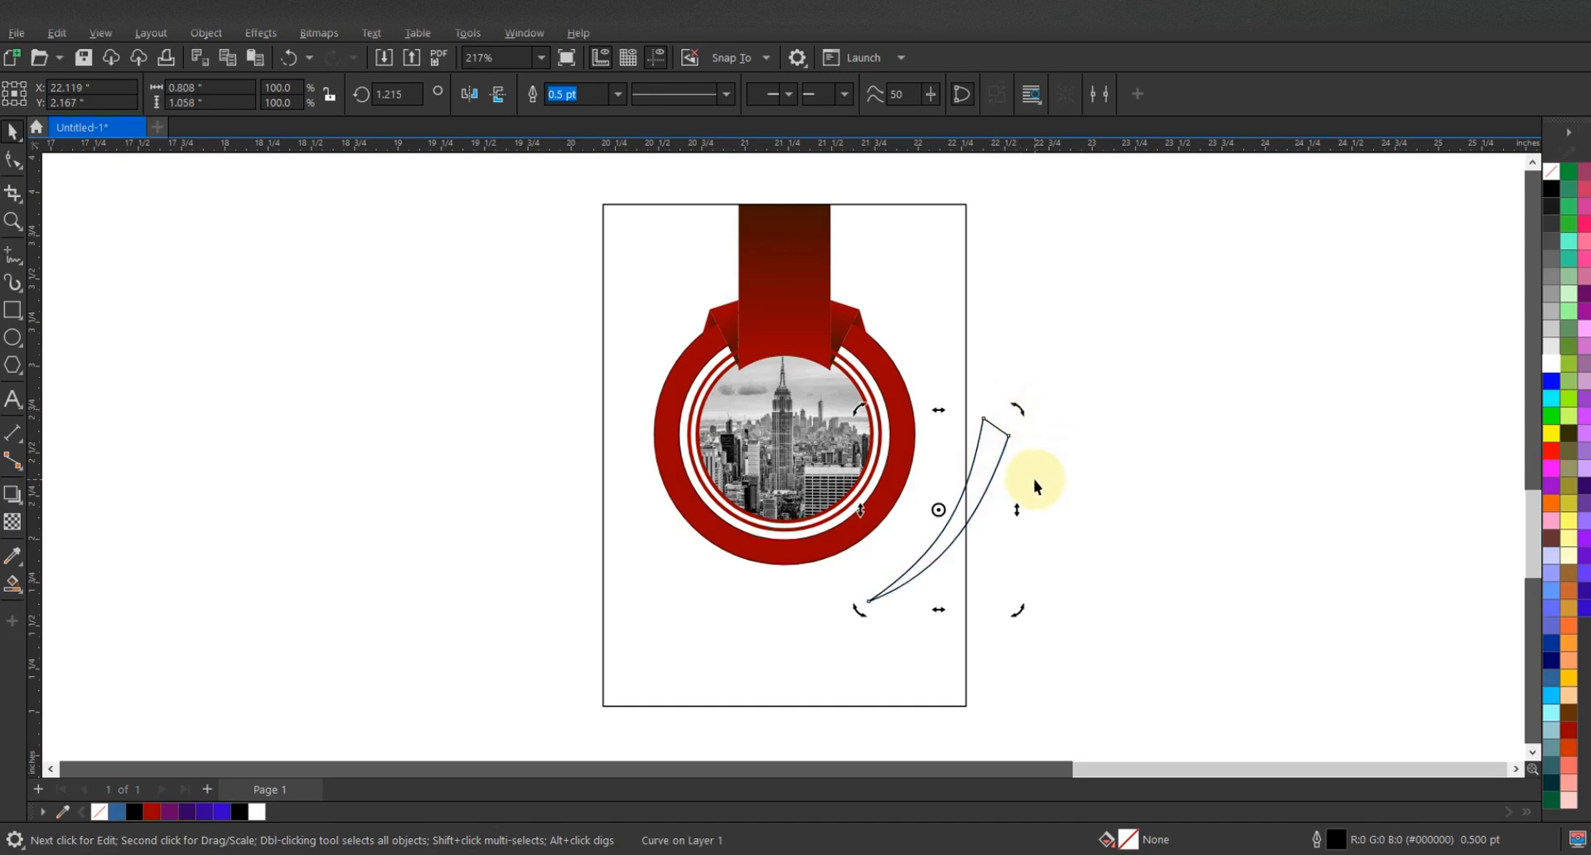
Fill the swoosh with Ruby Red #990000 and remove its outline
{"action": "left_click", "coordinate": [152, 812]}
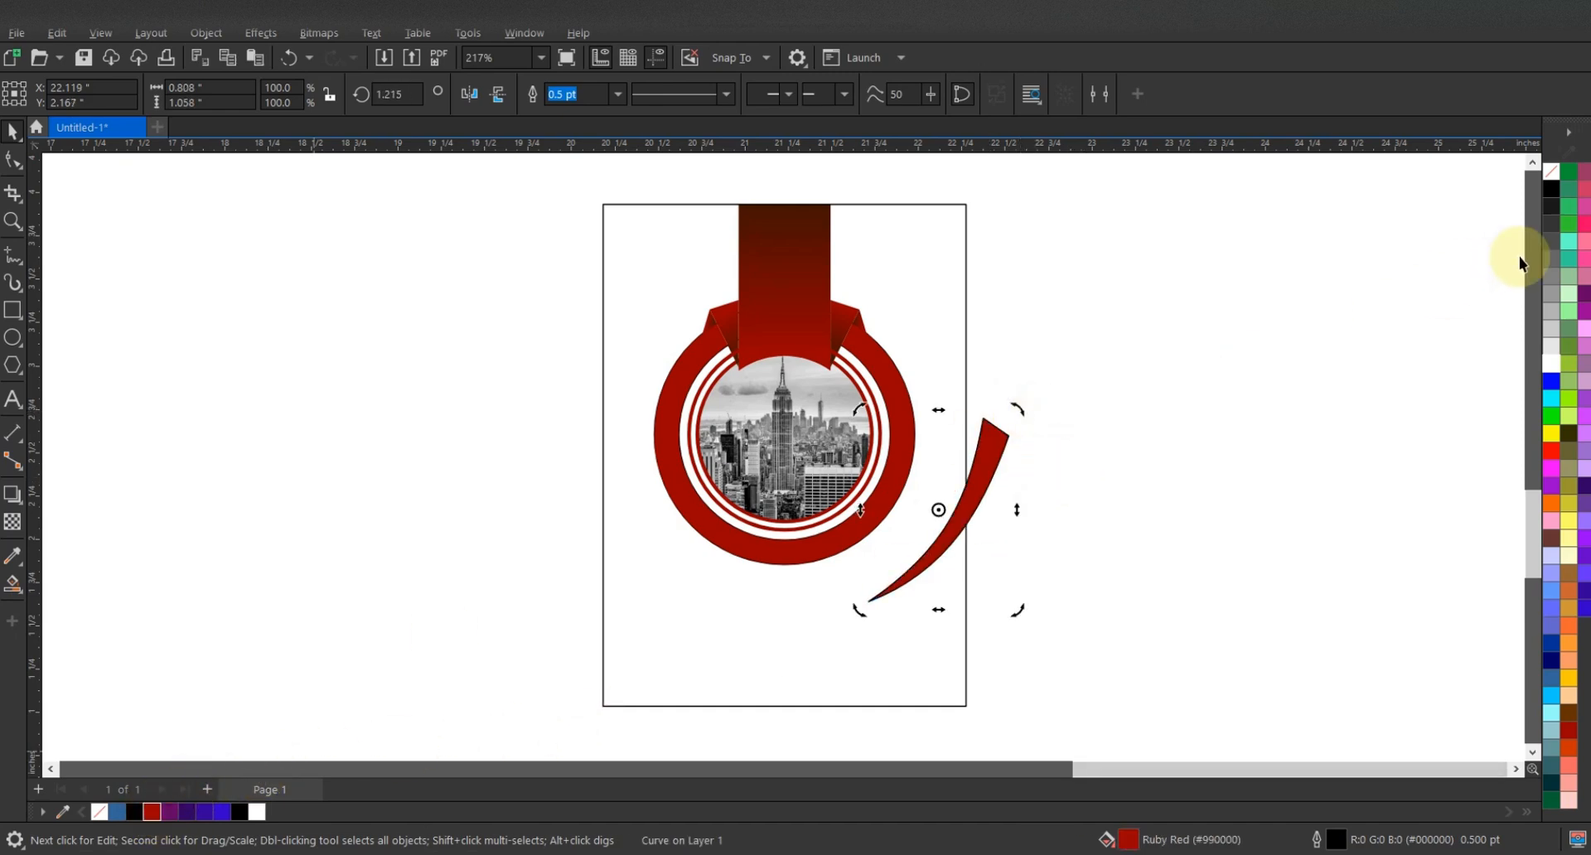
{"action": "right_click", "coordinate": [1549, 172]}
{"action": "left_click", "coordinate": [1541, 187]}
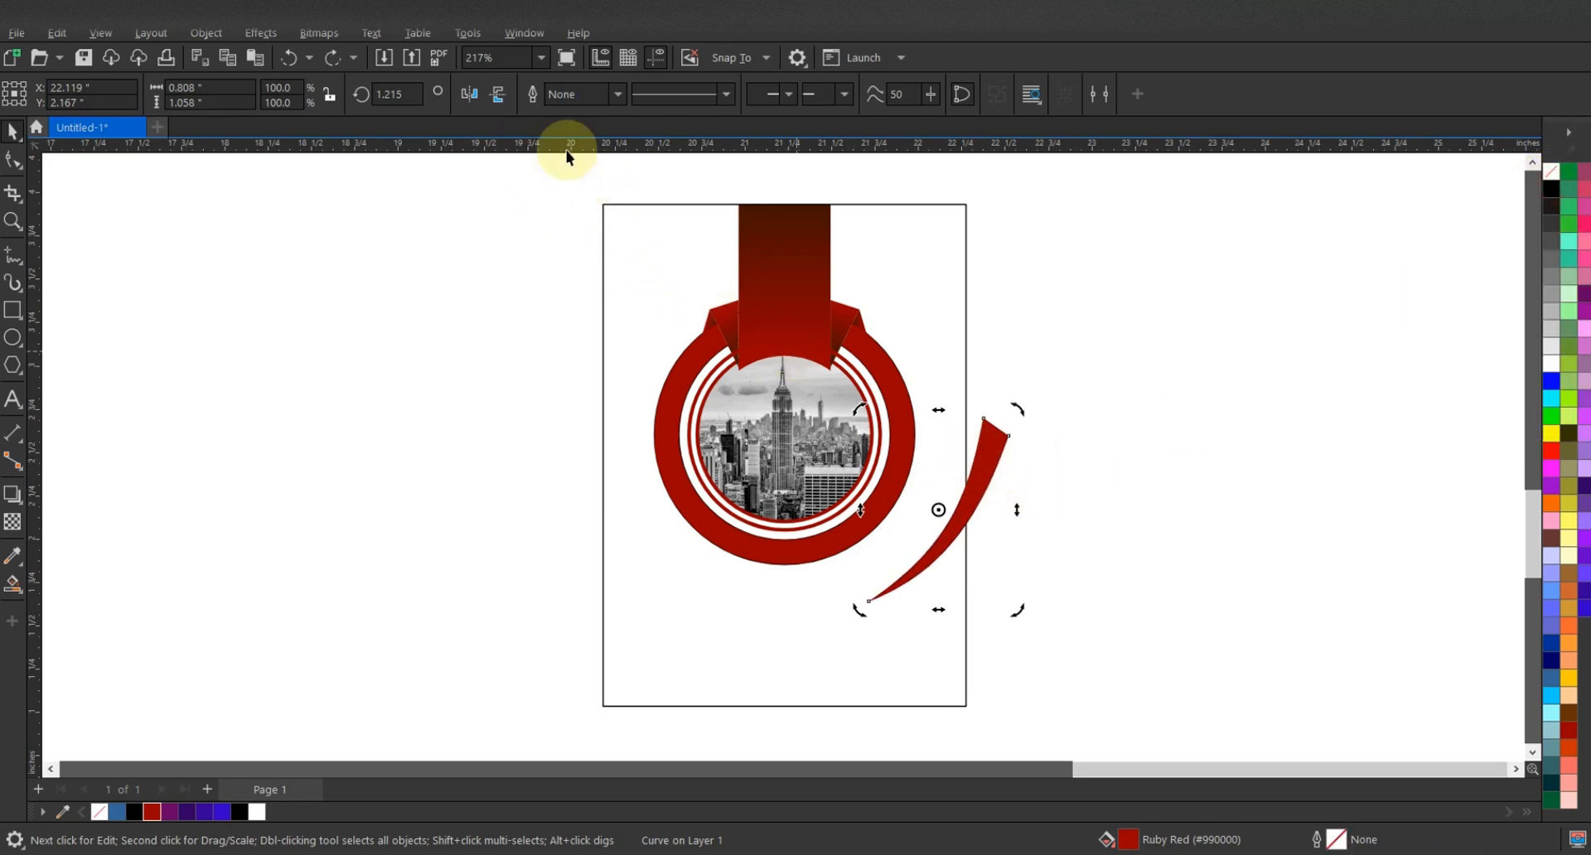
Create a horizontally mirrored copy of the swoosh, place it at the ring's upper left and flip it vertically
{"action": "left_click", "coordinate": [472, 97]}
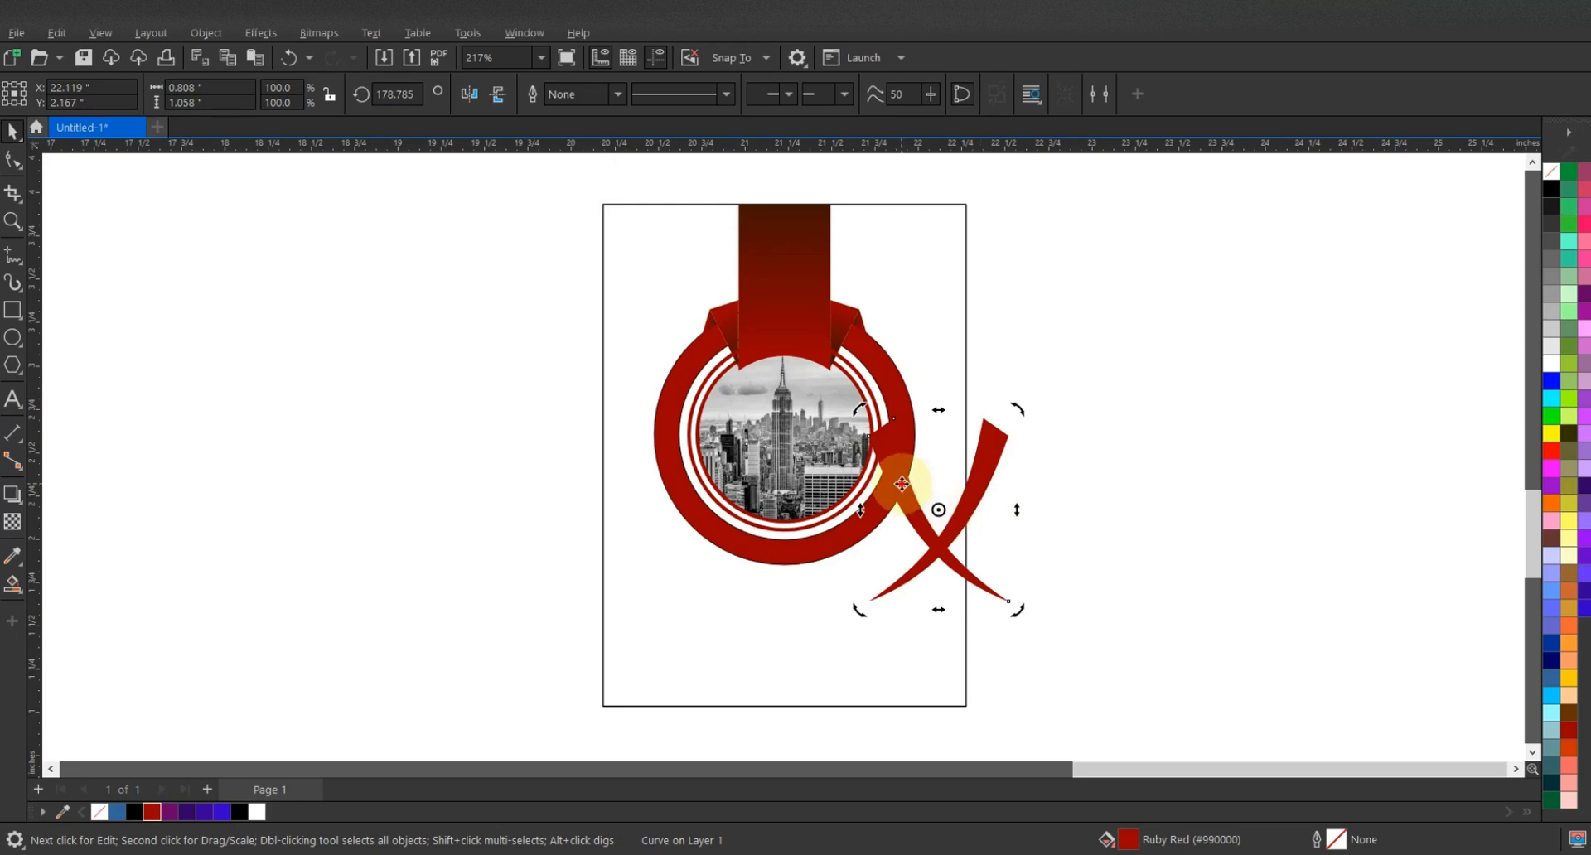
{"action": "left_click_drag", "start_coordinate": [901, 484], "coordinate": [571, 390]}
{"action": "left_click", "coordinate": [498, 93]}
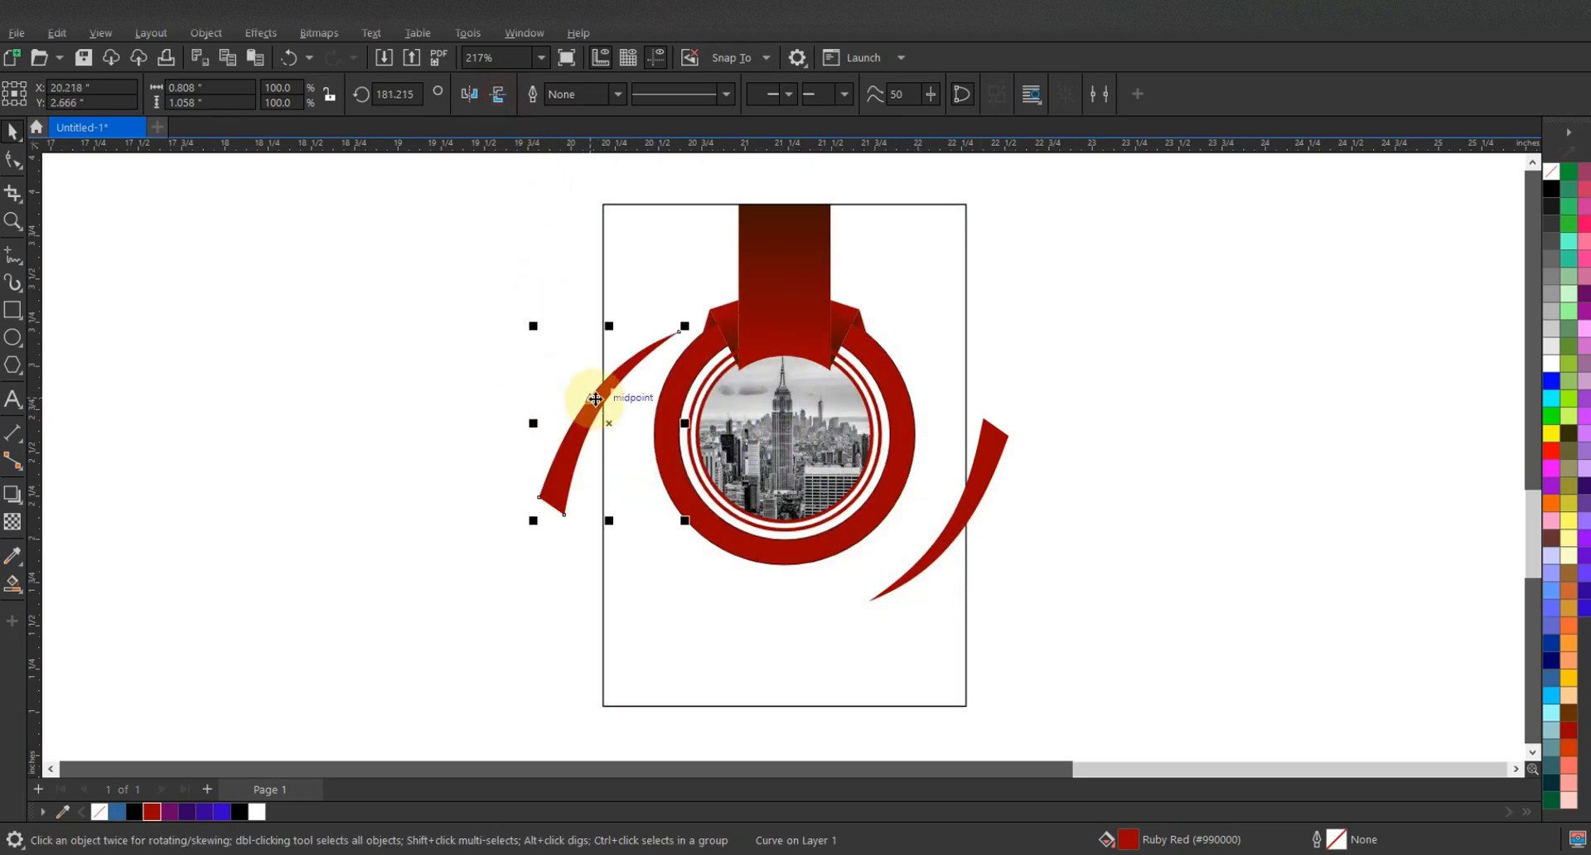
Rotate the left swoosh to about 193.9 degrees and move it closer to the ring so it overlaps the page's left edge
{"action": "left_click", "coordinate": [595, 399]}
{"action": "left_click_drag", "start_coordinate": [688, 325], "coordinate": [676, 310]}
{"action": "mouse_move", "coordinate": [606, 389]}
{"action": "left_mouse_down"}
{"action": "mouse_move", "coordinate": [618, 400]}
{"action": "mouse_move", "coordinate": [607, 381]}
{"action": "left_mouse_up"}
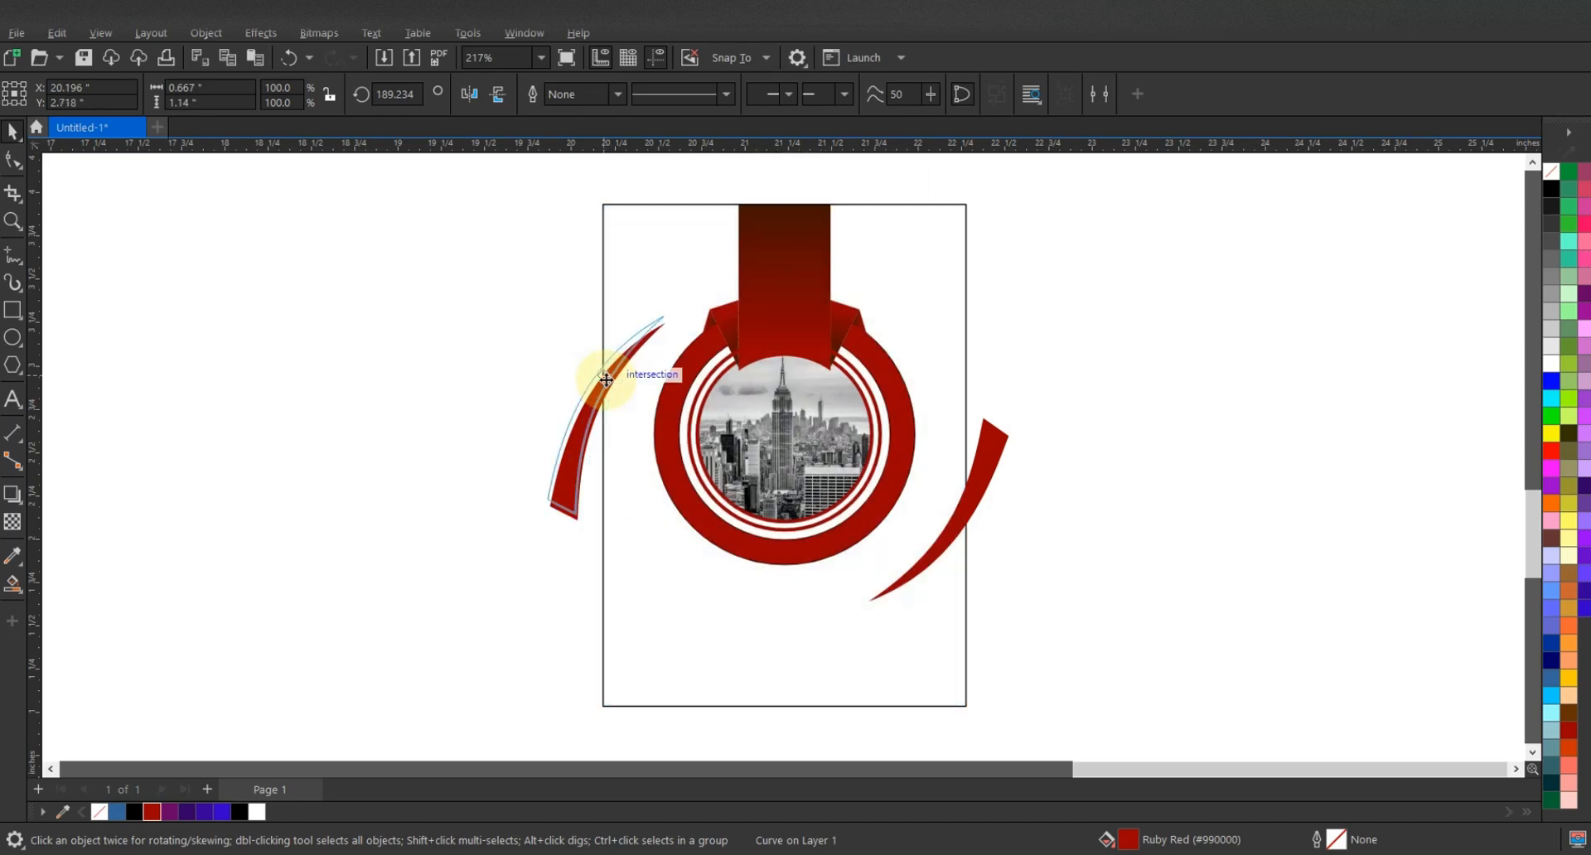
{"action": "left_click_drag", "start_coordinate": [676, 313], "coordinate": [668, 299]}
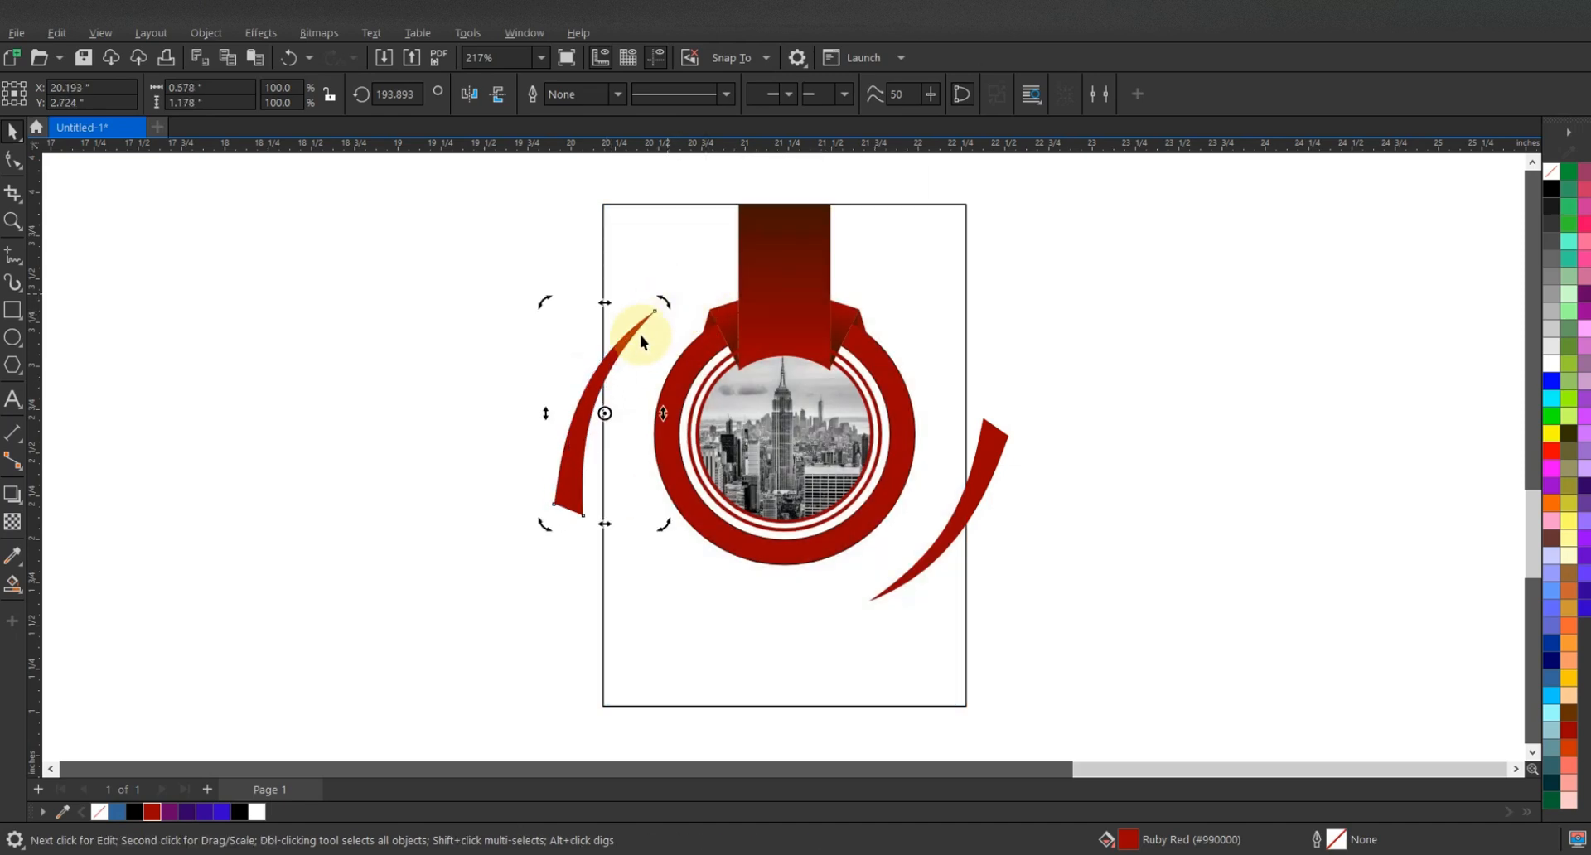
{"action": "left_click_drag", "start_coordinate": [613, 357], "coordinate": [629, 360]}
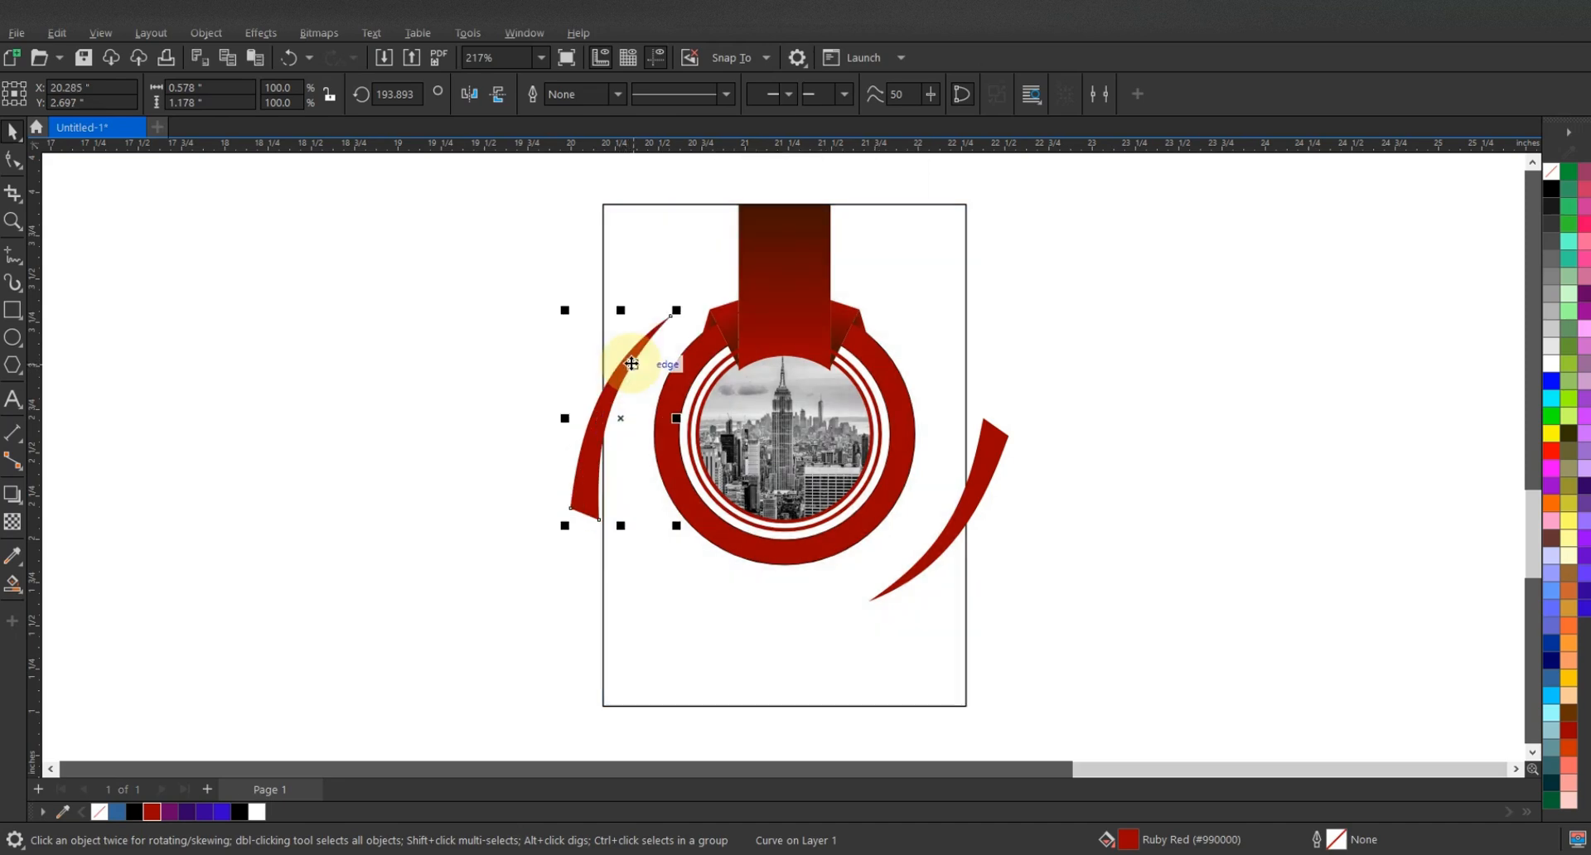
PowerClip both red swooshes together inside the page-frame rectangle
{"action": "left_click", "coordinate": [984, 464], "text": "shift"}
{"action": "right_click", "coordinate": [976, 452]}
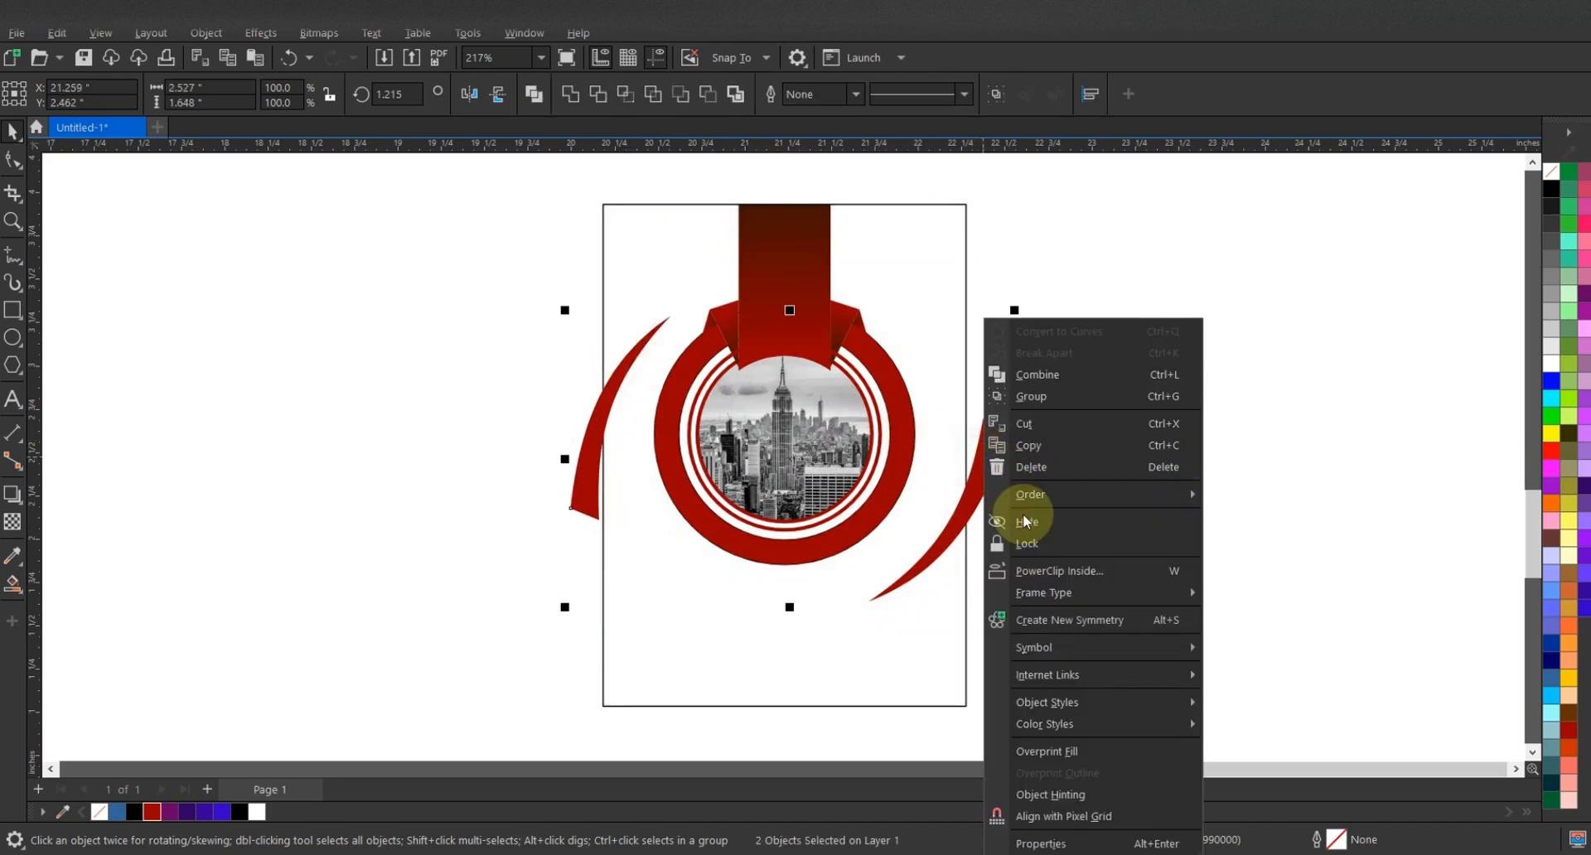
{"action": "left_click", "coordinate": [1019, 568]}
{"action": "left_click", "coordinate": [918, 275]}
{"action": "left_click", "coordinate": [1061, 346]}
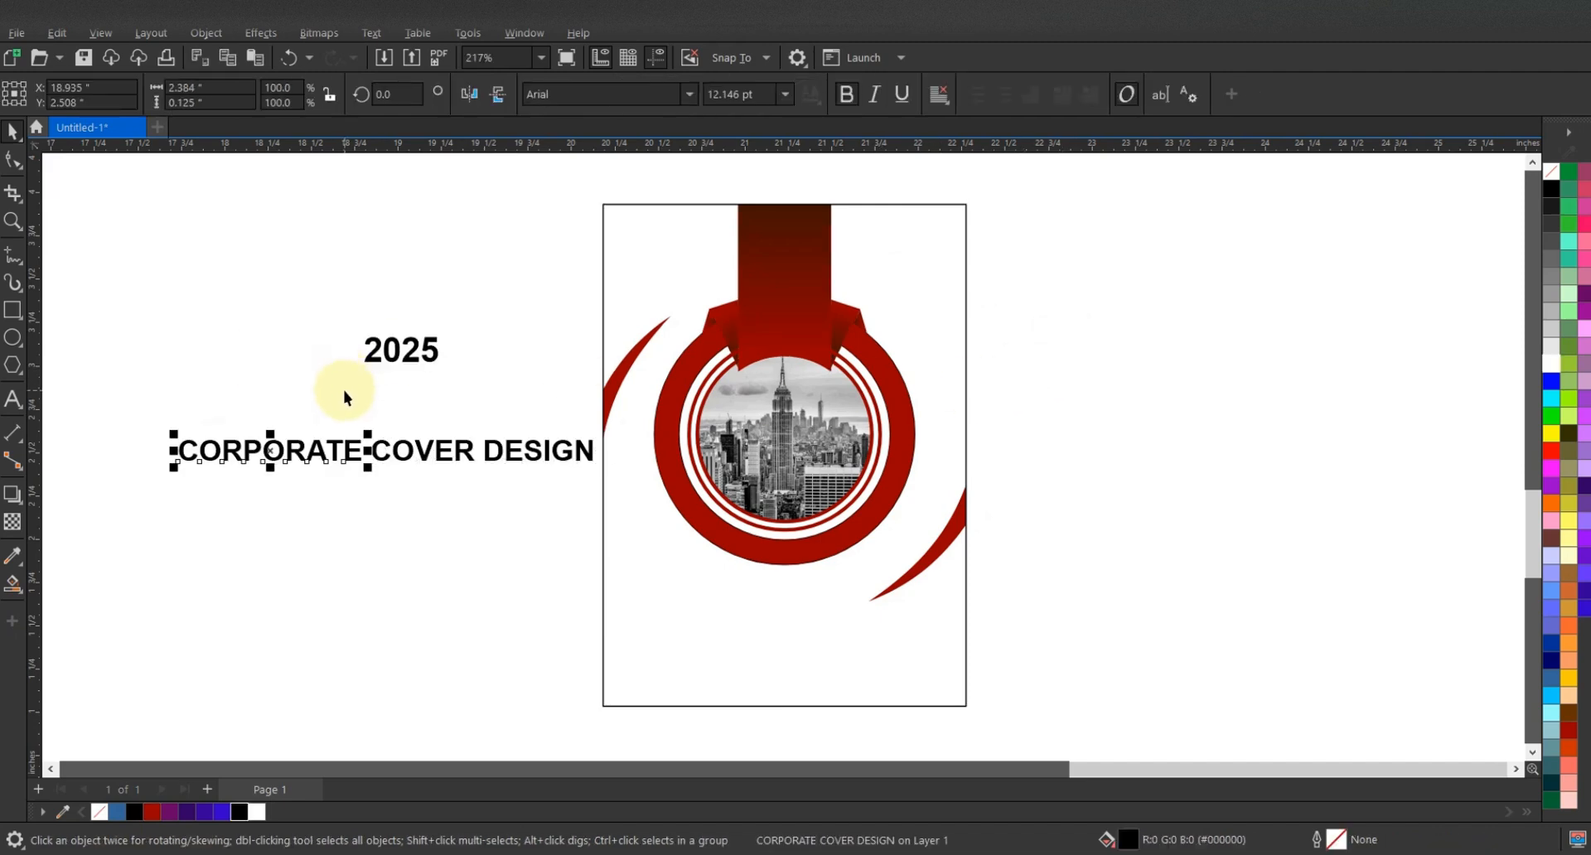
Stack the word CORPORATE above COVER, enlarge COVER to about 20.6 pt and align the two words' left edges
{"action": "left_click_drag", "start_coordinate": [338, 446], "coordinate": [255, 476]}
{"action": "left_click", "coordinate": [422, 472]}
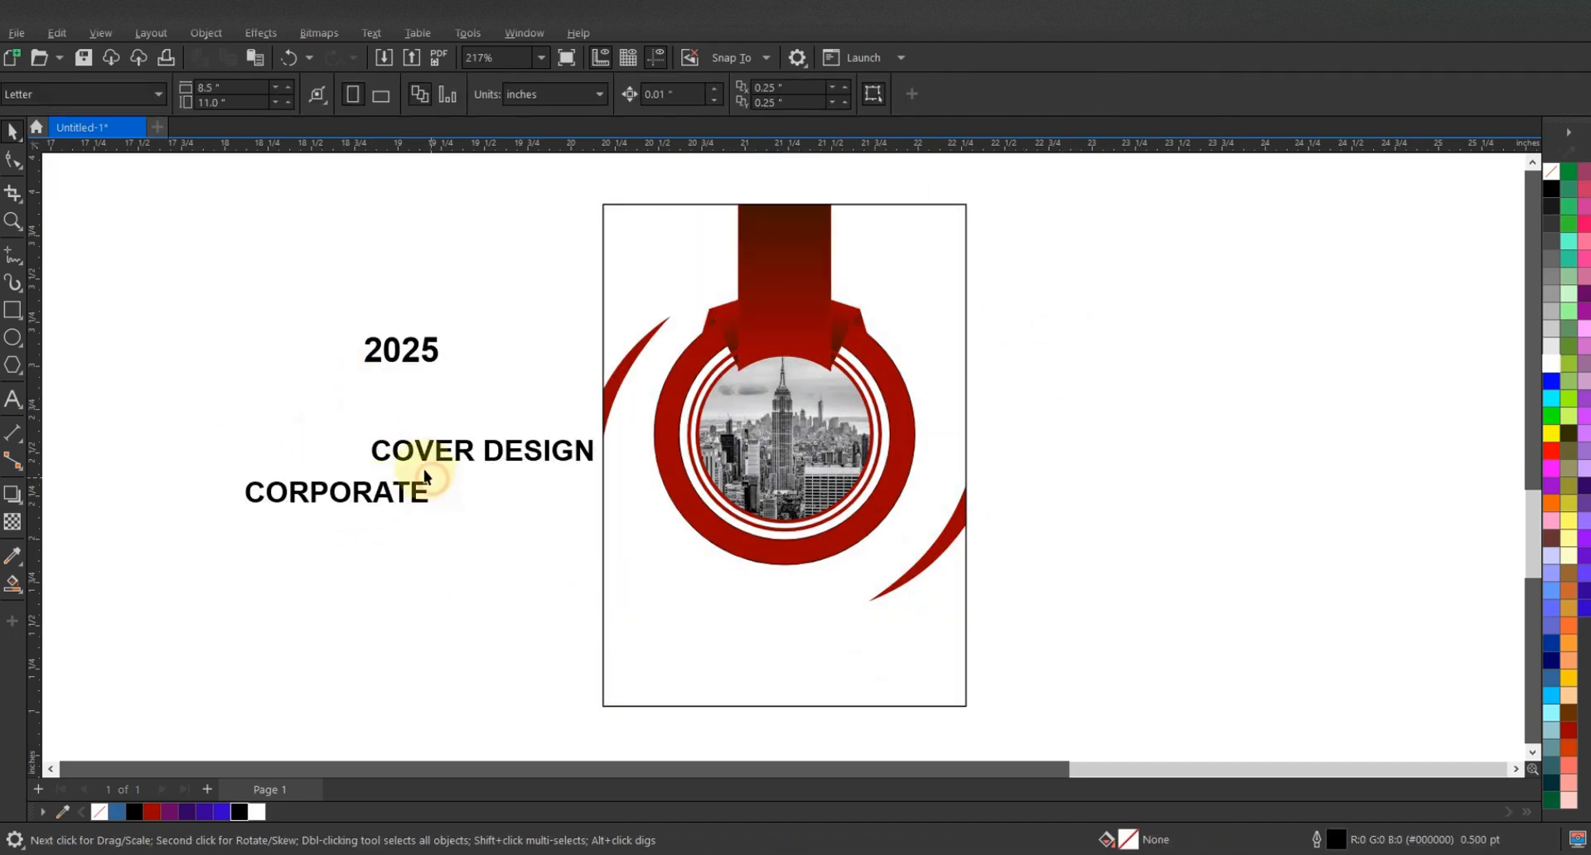
{"action": "left_click", "coordinate": [426, 451]}
{"action": "left_click_drag", "start_coordinate": [426, 451], "coordinate": [451, 628]}
{"action": "scroll", "coordinate": [243, 492], "scroll_direction": "up", "scroll_amount": 1}
{"action": "left_click", "coordinate": [247, 495]}
{"action": "left_click", "coordinate": [258, 495]}
{"action": "left_click", "coordinate": [277, 522], "text": "shift"}
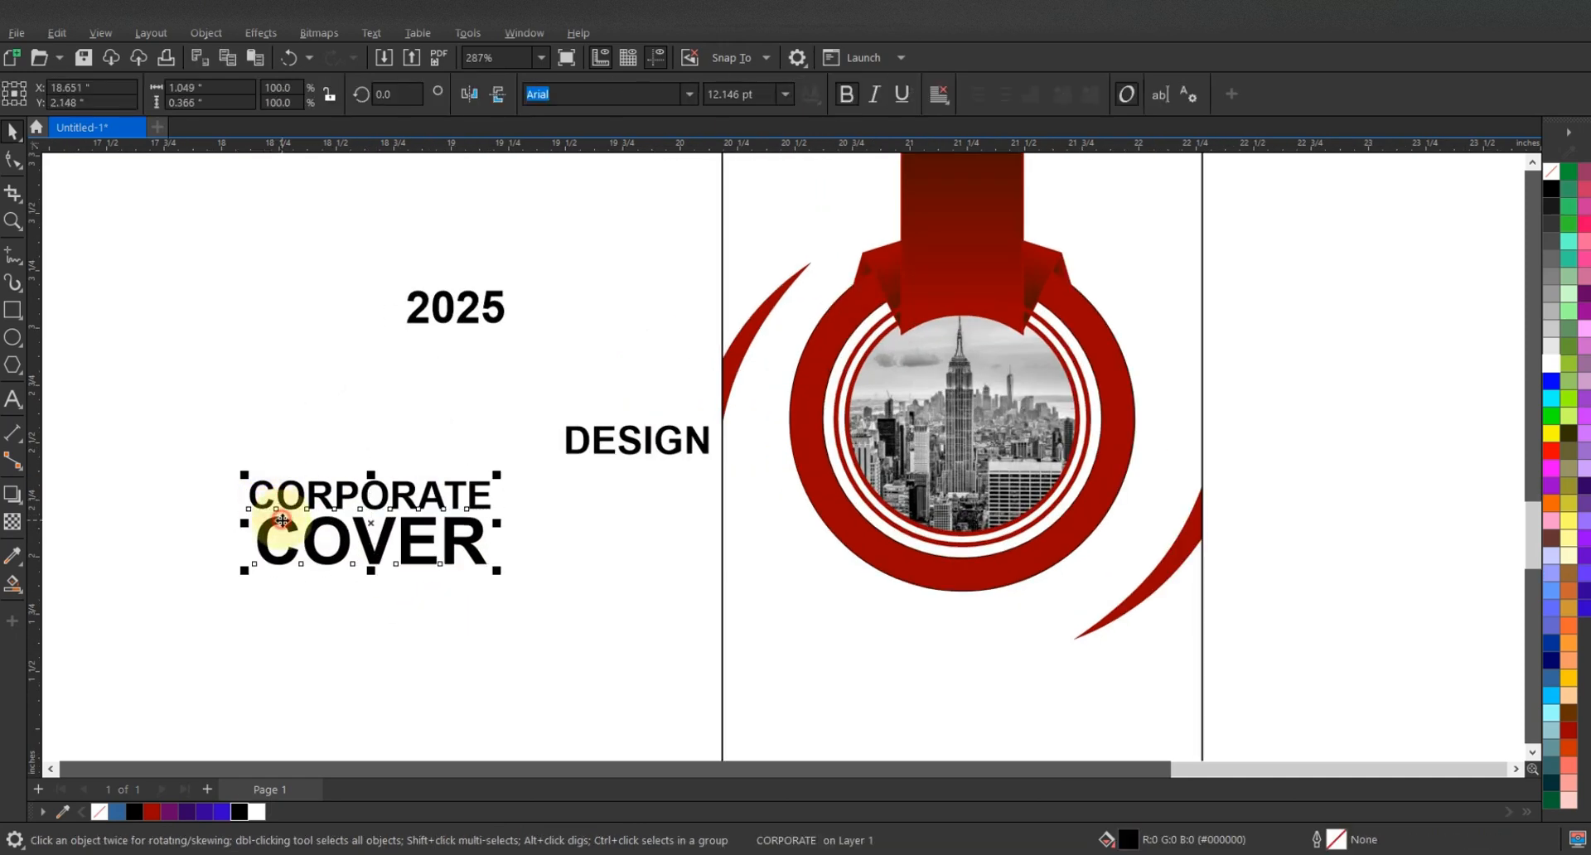
Shrink CORPORATE to about 8 pt and place DESIGN beneath COVER with their right edges aligned
{"action": "left_click", "coordinate": [191, 499]}
{"action": "left_click", "coordinate": [323, 495]}
{"action": "left_click_drag", "start_coordinate": [502, 476], "coordinate": [471, 485]}
{"action": "left_click_drag", "start_coordinate": [580, 435], "coordinate": [363, 577]}
{"action": "left_click", "coordinate": [472, 527], "text": "shift"}
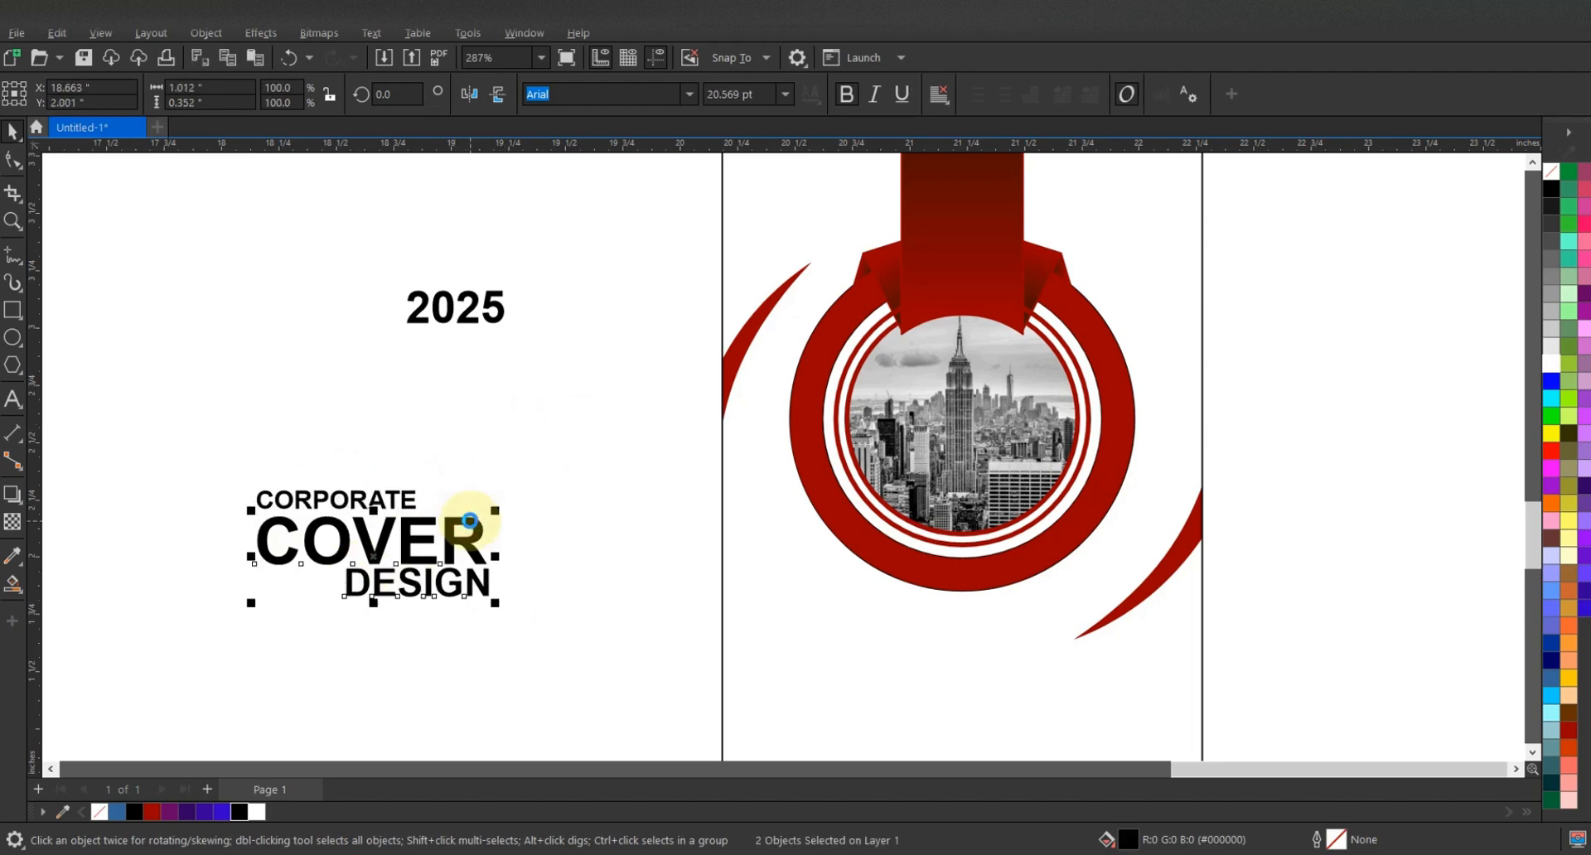
Place the 2025 text on the red ribbon above the ring and colour it white
{"action": "left_click", "coordinate": [464, 308]}
{"action": "scroll", "coordinate": [462, 311], "scroll_direction": "down", "scroll_amount": 3}
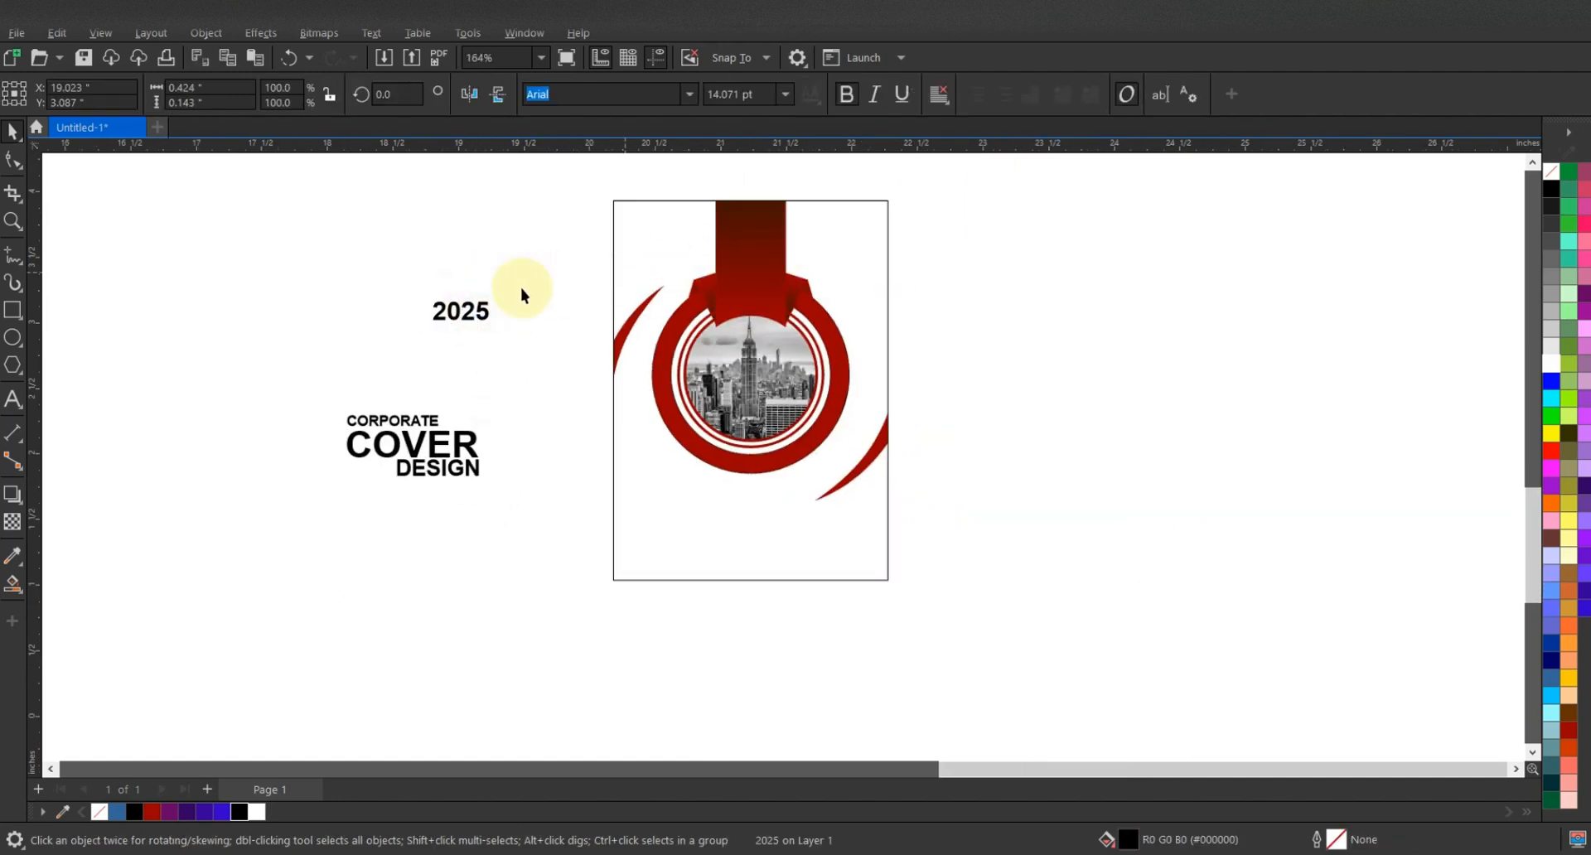
{"action": "left_click_drag", "start_coordinate": [464, 306], "coordinate": [752, 262]}
Move the three-word title to the page's lower-left corner and scale it down so COVER is about 17 pt
{"action": "left_click_drag", "start_coordinate": [296, 333], "coordinate": [565, 532]}
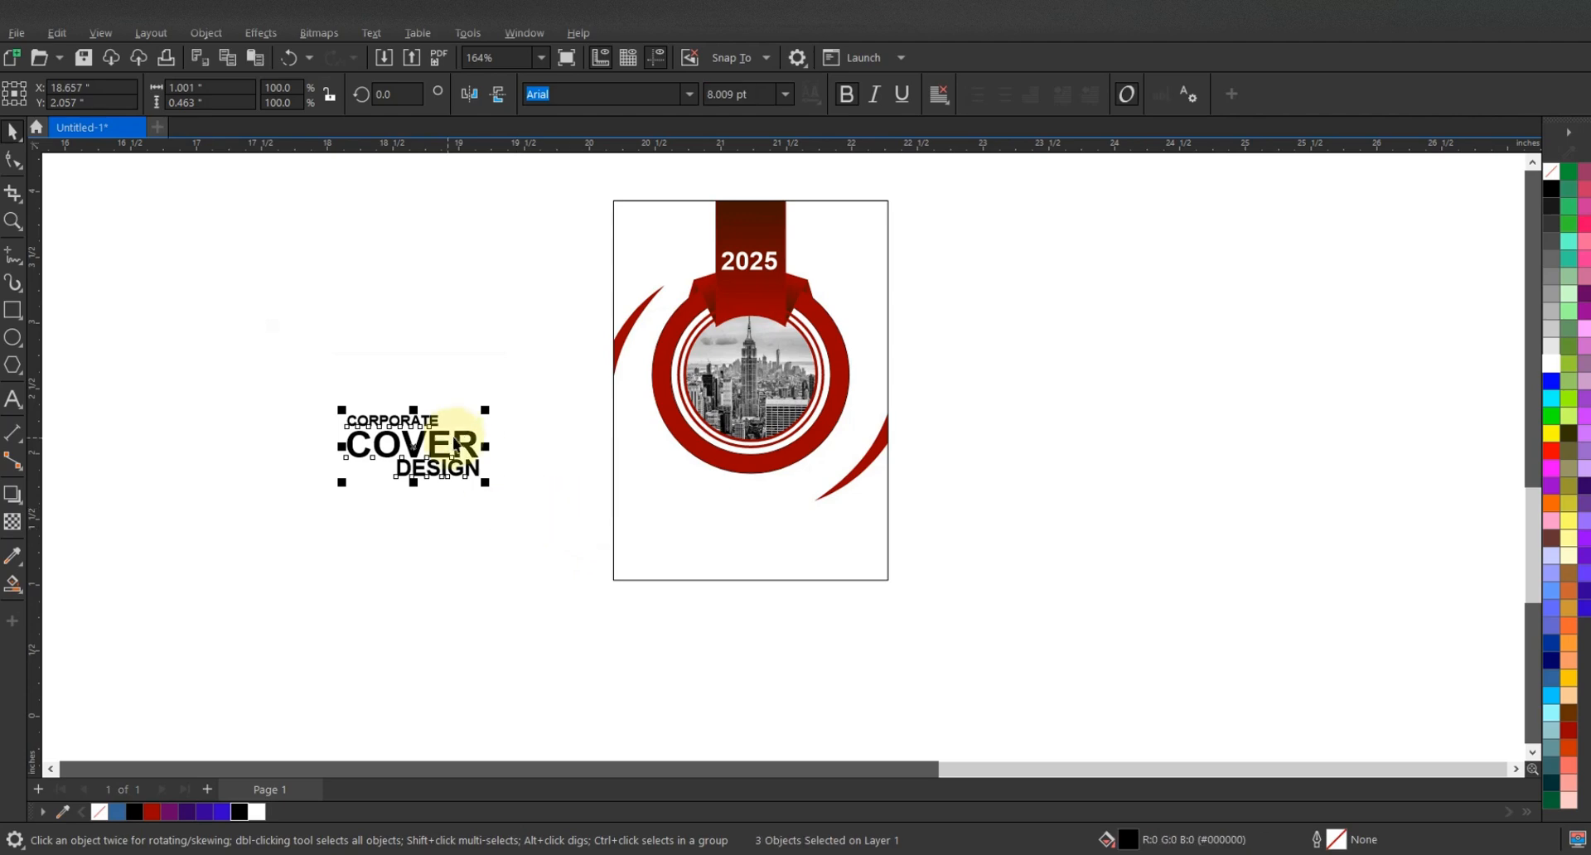
{"action": "left_click_drag", "start_coordinate": [454, 445], "coordinate": [734, 538]}
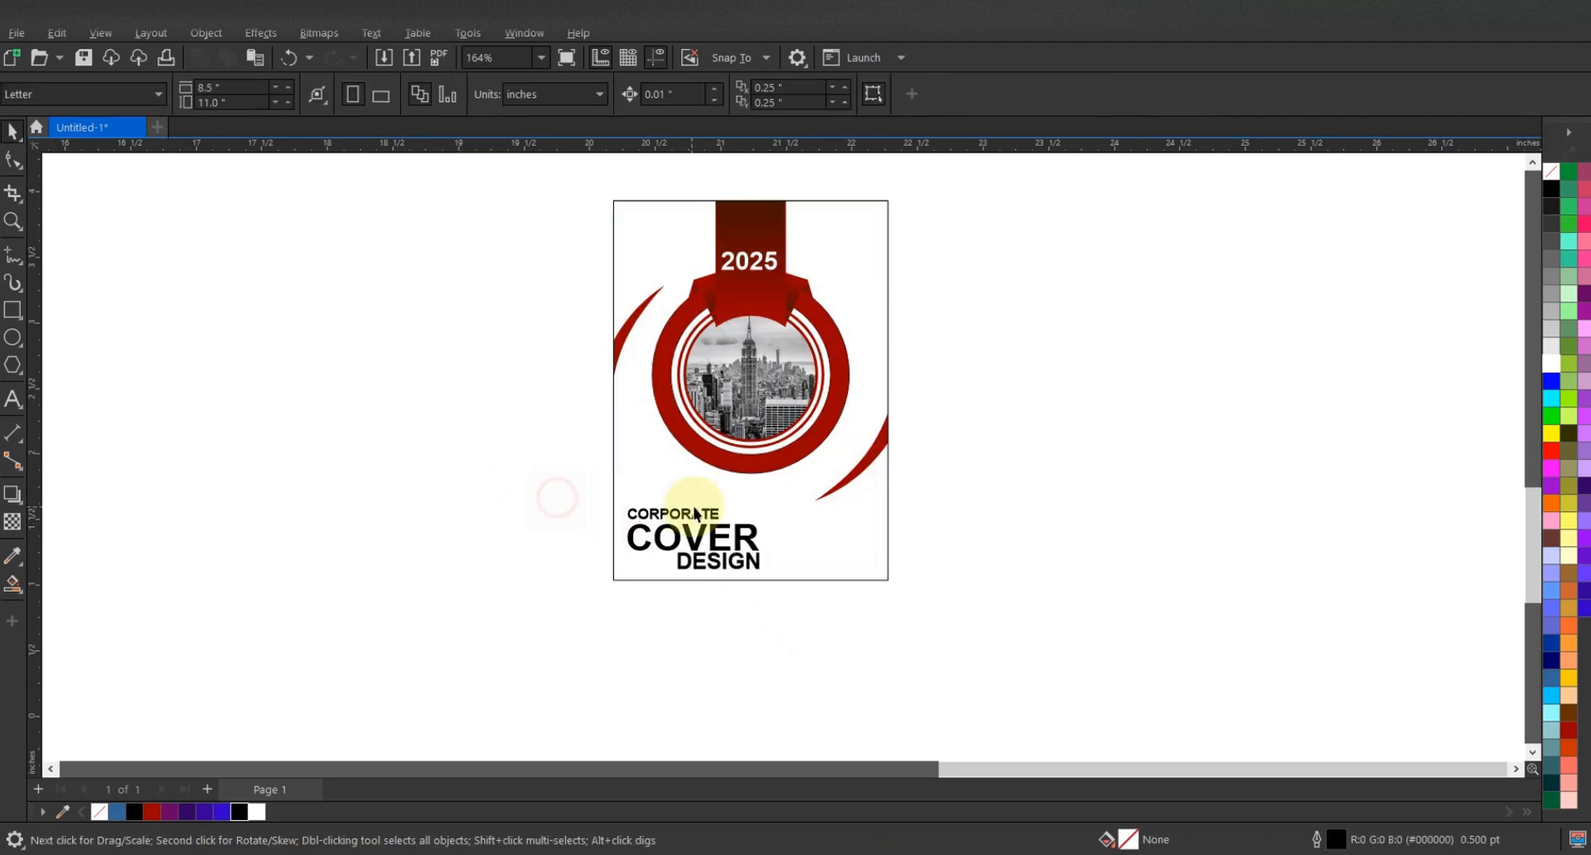
{"action": "scroll", "coordinate": [694, 514], "scroll_direction": "up", "scroll_amount": 3}
{"action": "left_click_drag", "start_coordinate": [500, 544], "coordinate": [852, 650]}
{"action": "left_click_drag", "start_coordinate": [688, 638], "coordinate": [679, 530]}
{"action": "scroll", "coordinate": [870, 520], "scroll_direction": "down", "scroll_amount": 2}
{"action": "scroll", "coordinate": [853, 487], "scroll_direction": "up", "scroll_amount": 1}
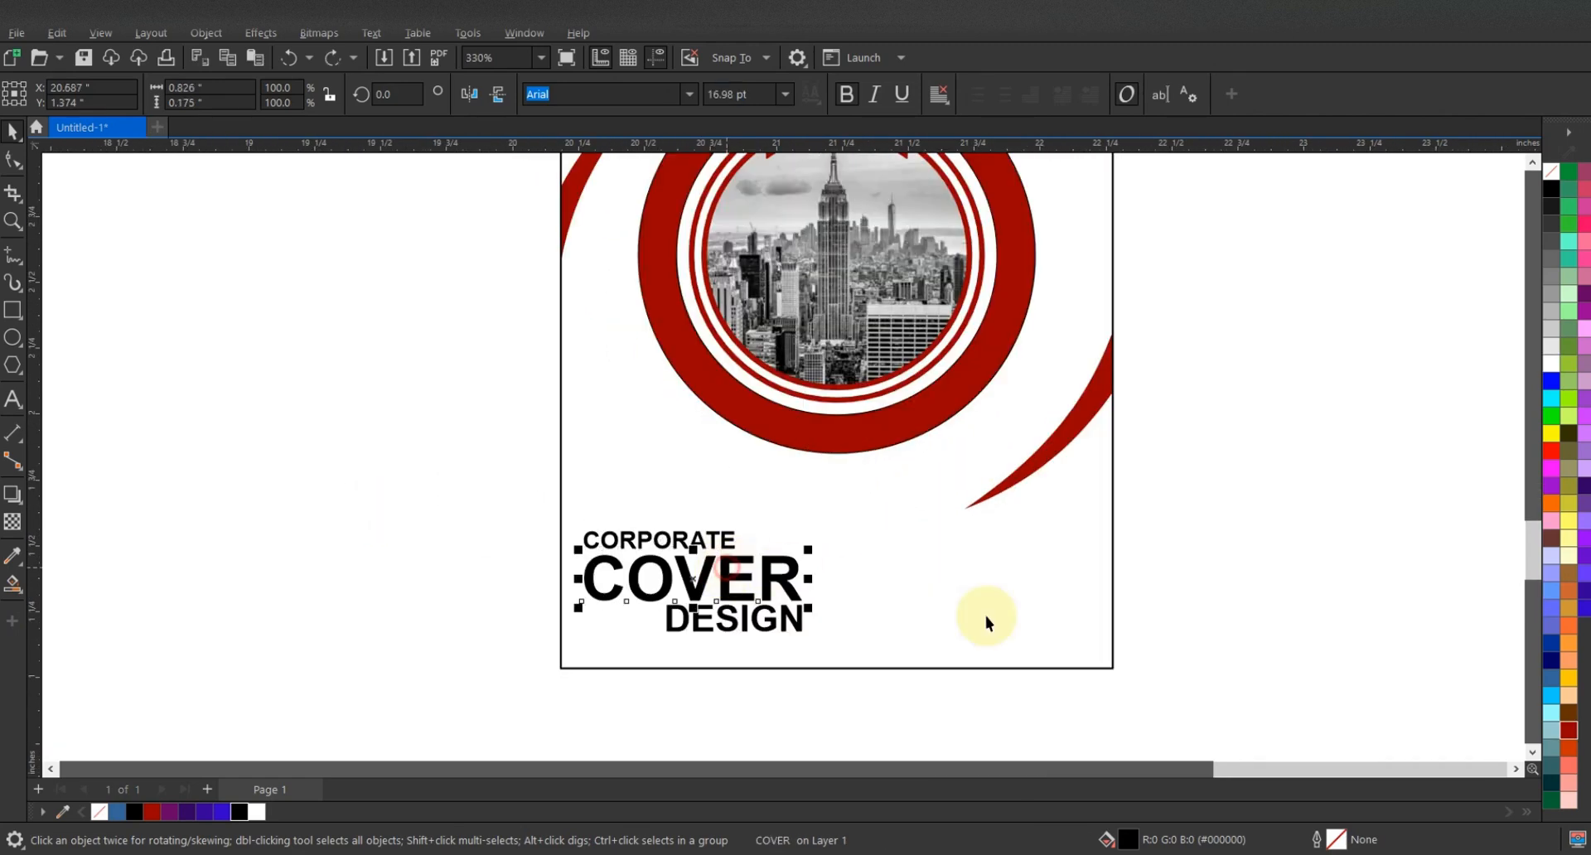
Fill the word COVER with red and select all objects of the cover design
{"action": "left_click", "coordinate": [1568, 730]}
{"action": "left_click", "coordinate": [1177, 680]}
{"action": "scroll", "coordinate": [829, 655], "scroll_direction": "down", "scroll_amount": 2}
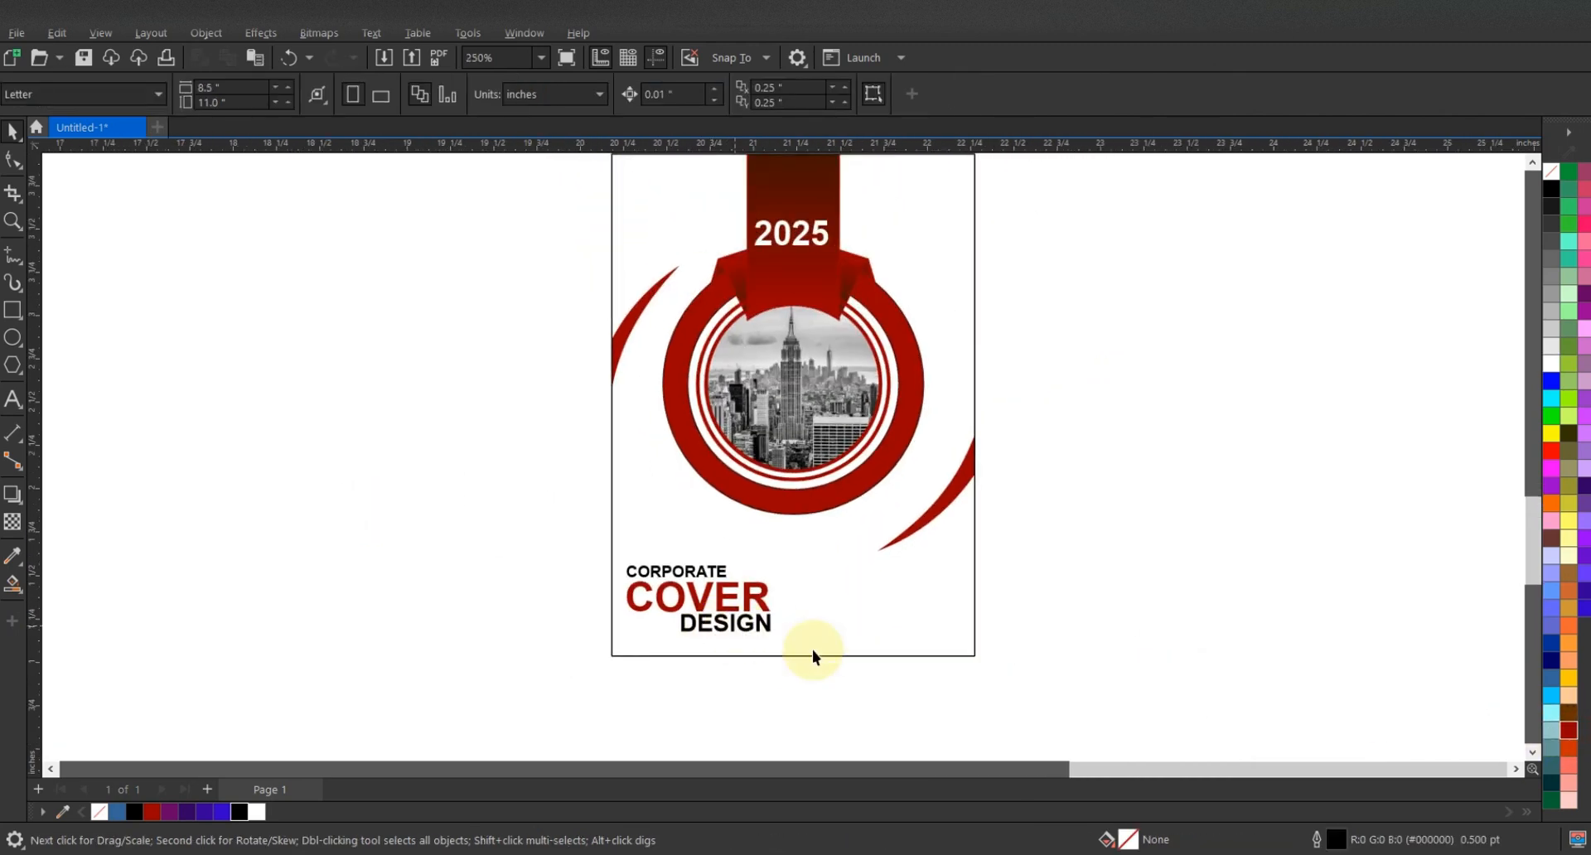
{"action": "scroll", "coordinate": [762, 663], "scroll_direction": "down", "scroll_amount": 1}
{"action": "left_click_drag", "start_coordinate": [1005, 699], "coordinate": [515, 176]}
{"action": "key", "text": "shift+F2"}
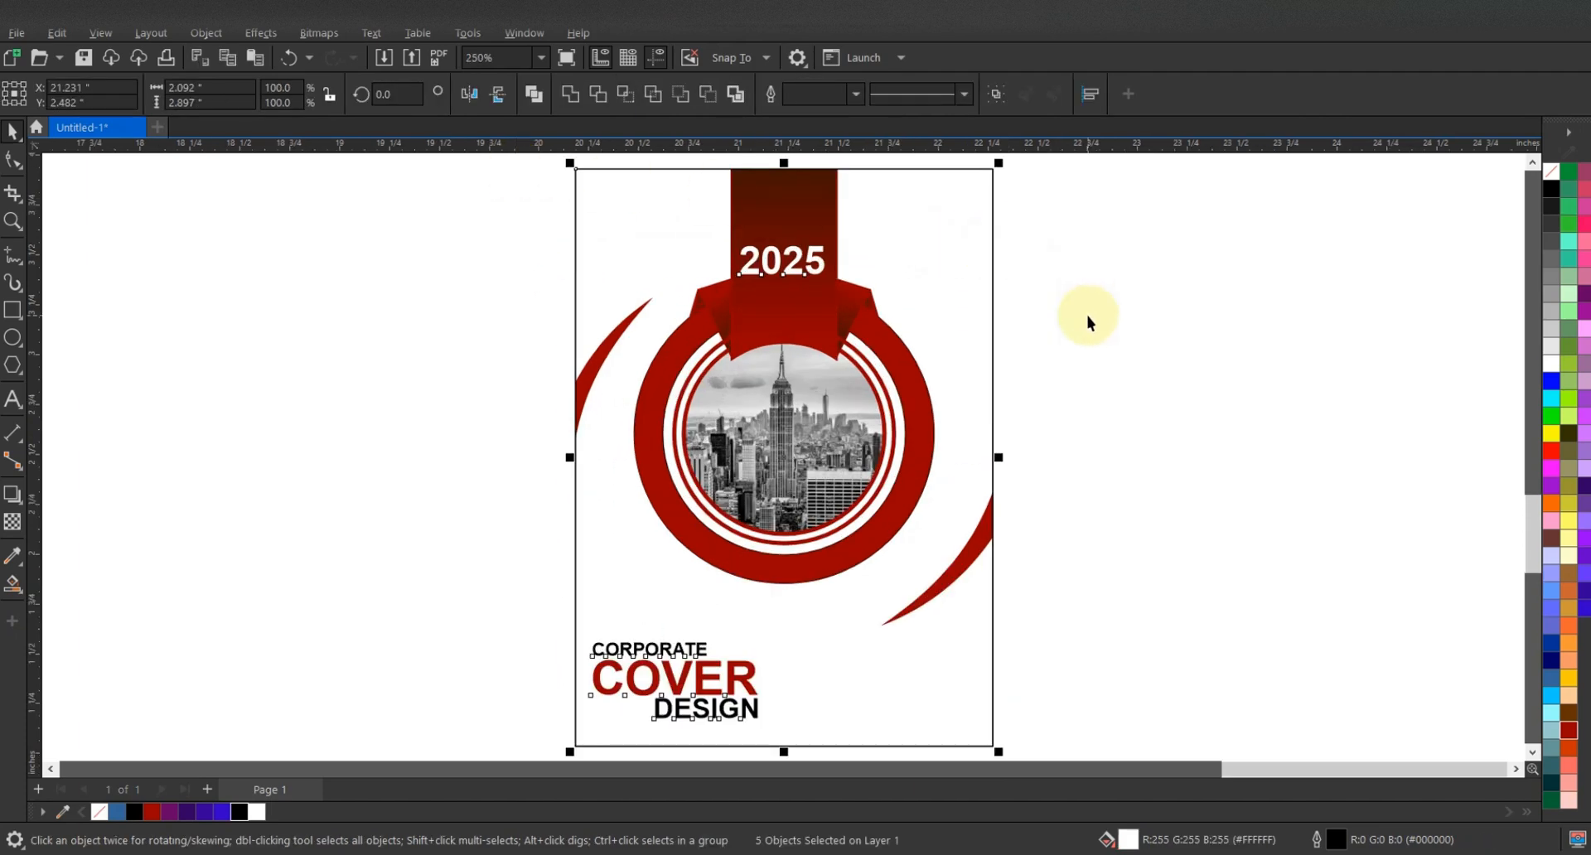